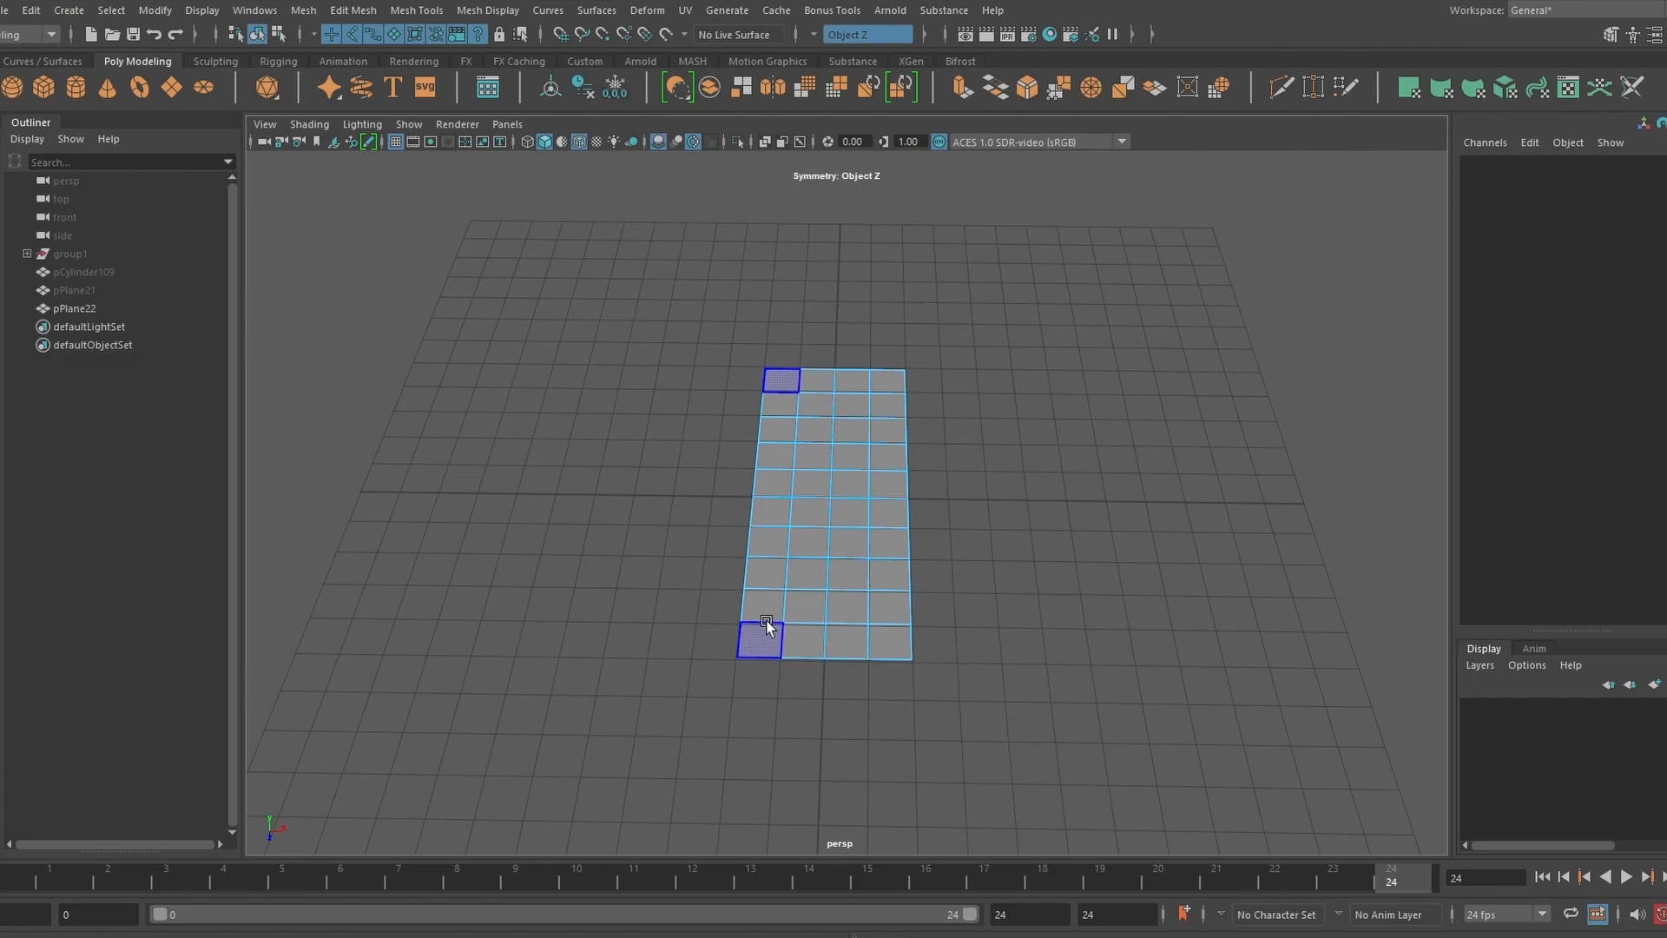
- Turn off symmetry and extrude two staggered face strips in the plane's first and third columns with a thickness of 1
{"action": "left_click", "coordinate": [814, 34]}
{"action": "left_click", "coordinate": [842, 46]}
{"action": "mouse_move", "coordinate": [762, 652]}
{"action": "left_mouse_down"}
{"action": "mouse_move", "coordinate": [779, 484]}
{"action": "mouse_move", "coordinate": [867, 361]}
{"action": "left_mouse_up"}
{"action": "left_click_drag", "start_coordinate": [990, 473], "coordinate": [981, 429], "text": "alt"}
{"action": "key", "text": "ctrl+e"}
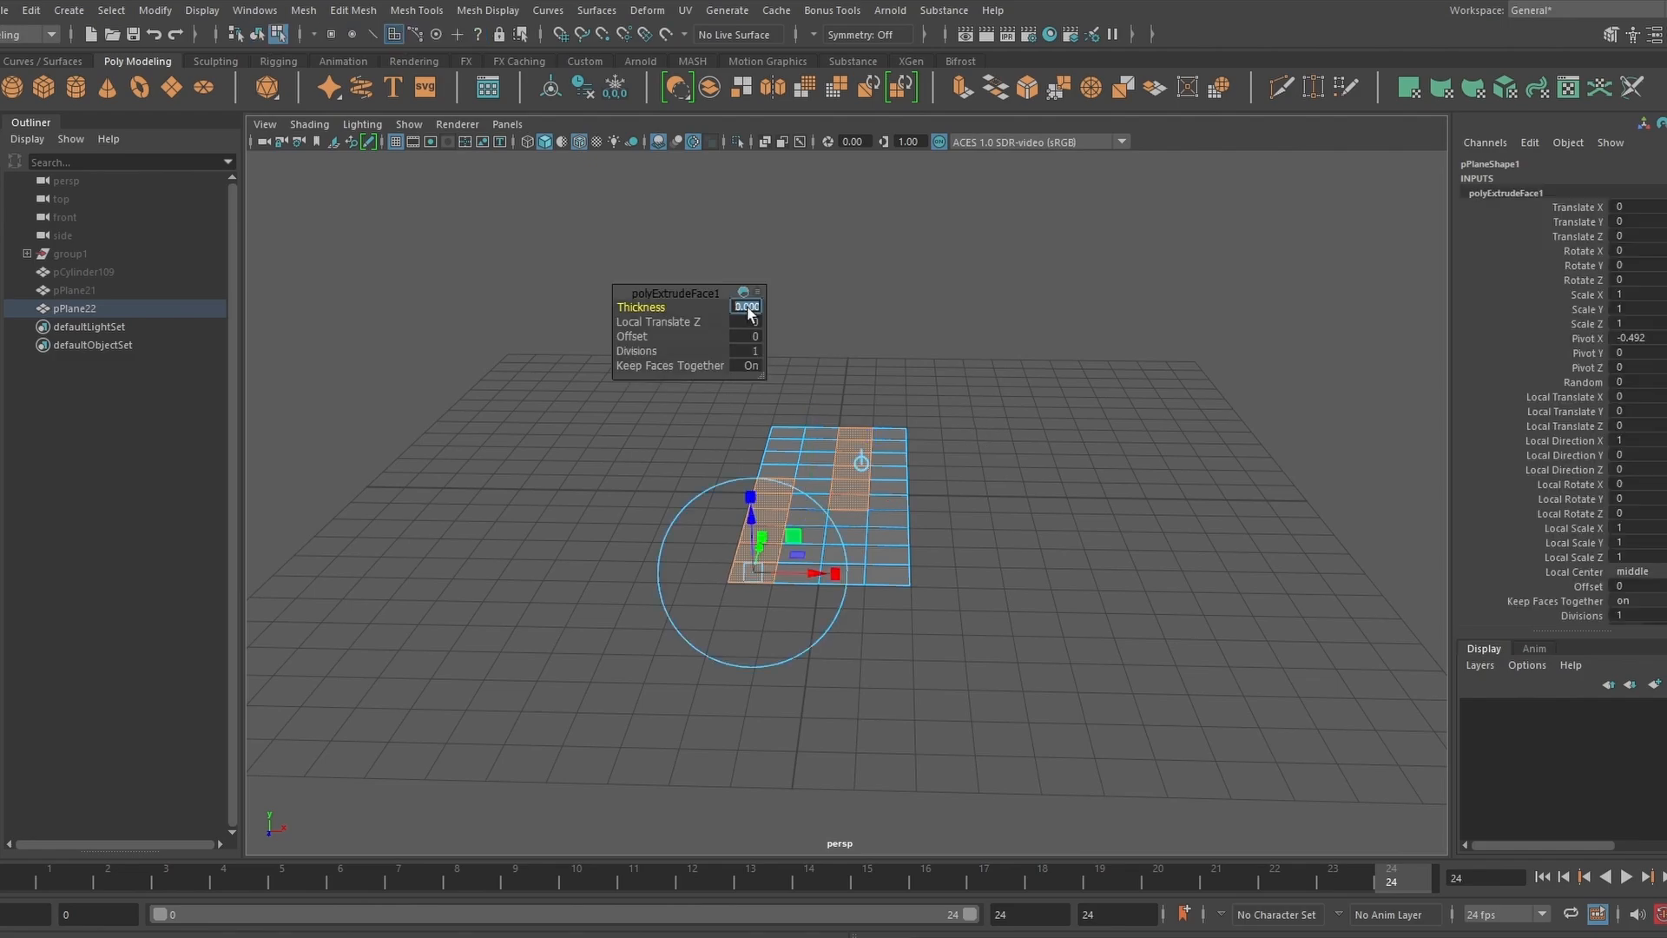
{"action": "type", "text": "1"}
{"action": "key", "text": "Return"}
- Lower the border edges at both ends of the plane and extrude them downward to form the tire's side walls
{"action": "right_click_drag", "start_coordinate": [940, 351], "coordinate": [990, 320]}
{"action": "key", "text": "F10"}
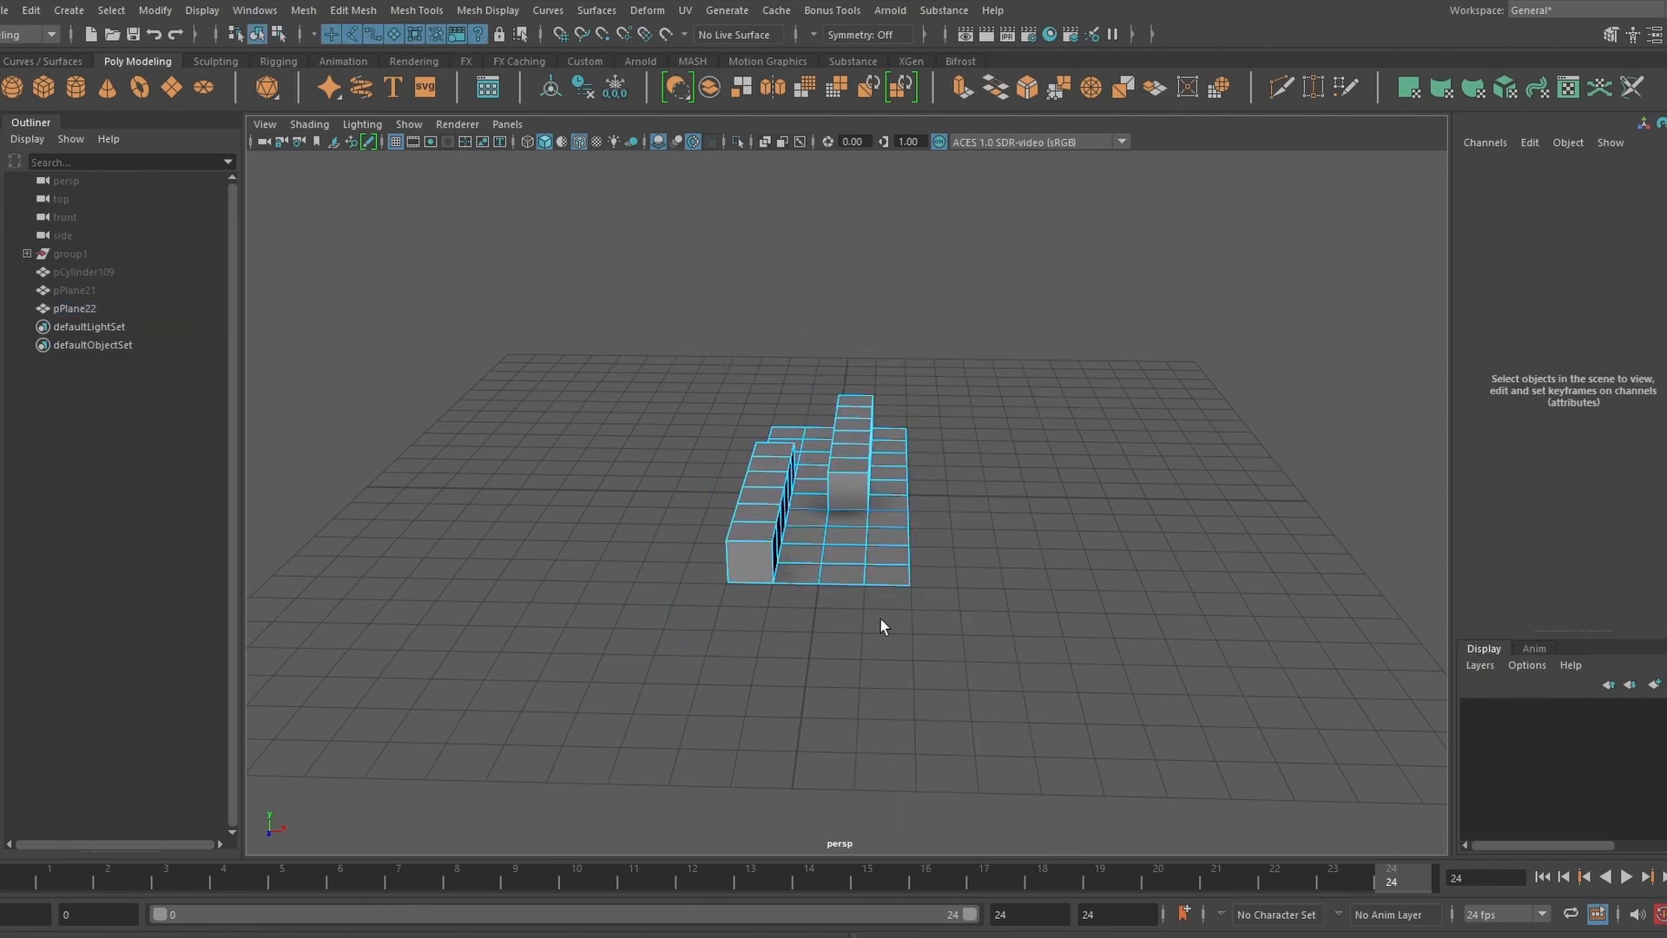
{"action": "double_click", "coordinate": [883, 460]}
{"action": "left_click_drag", "start_coordinate": [827, 410], "coordinate": [869, 451]}
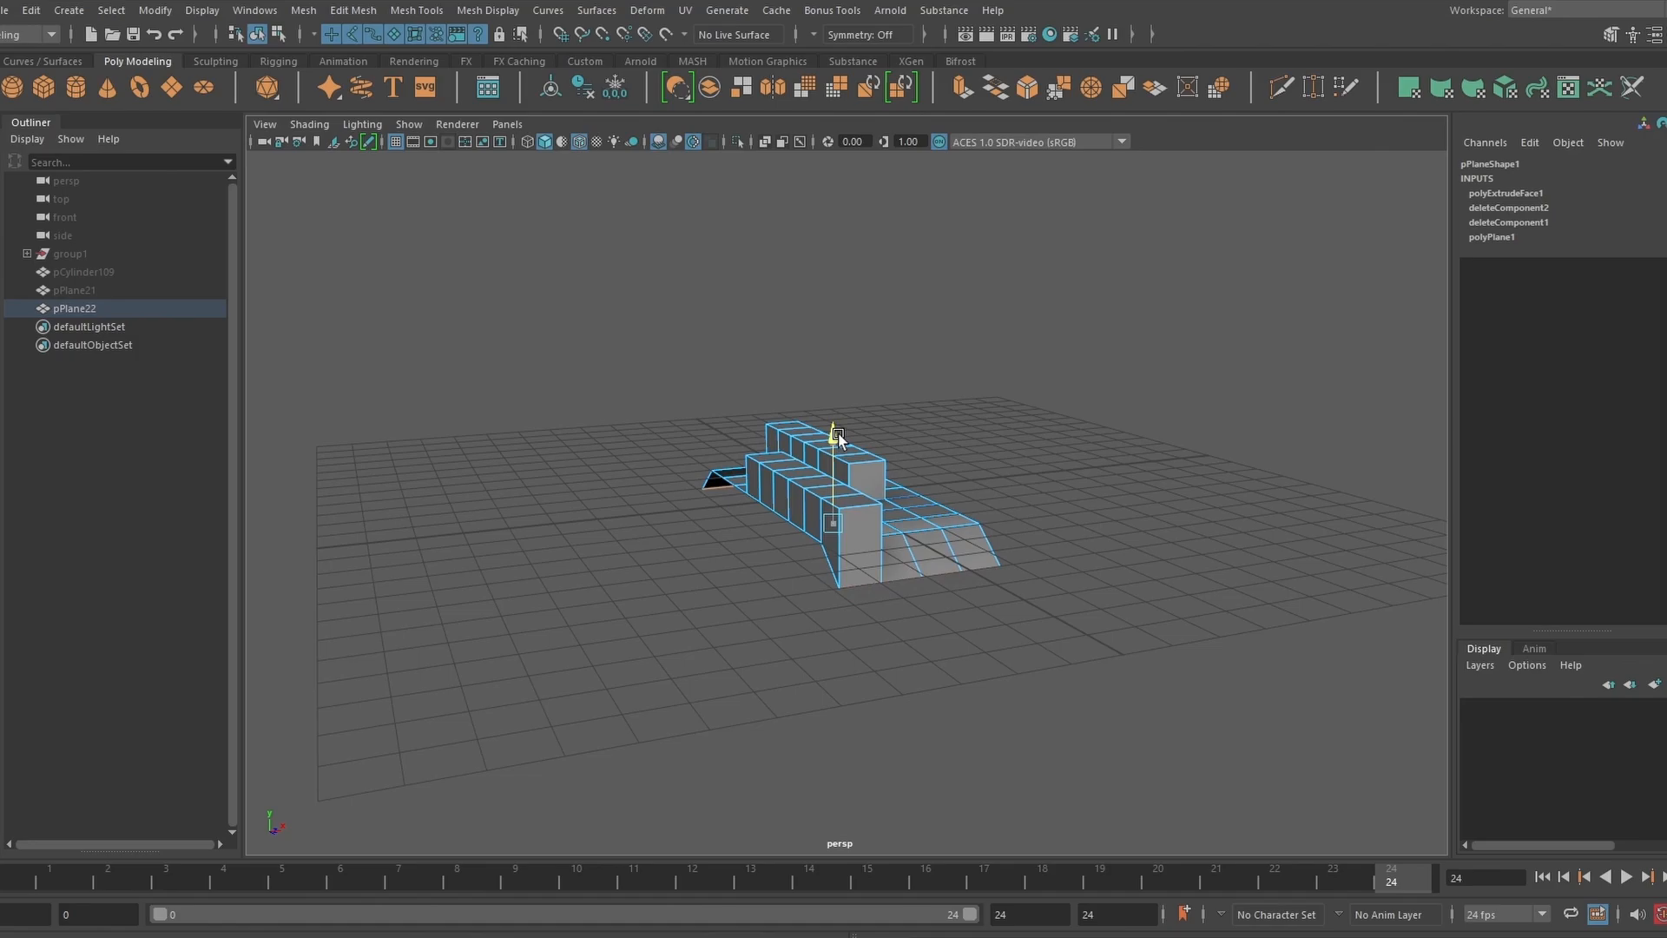
{"action": "key", "text": "ctrl+e"}
{"action": "left_click_drag", "start_coordinate": [830, 451], "coordinate": [927, 425], "text": "shift"}
{"action": "right_click_drag", "start_coordinate": [928, 425], "coordinate": [964, 398]}
{"action": "left_click", "coordinate": [964, 398]}
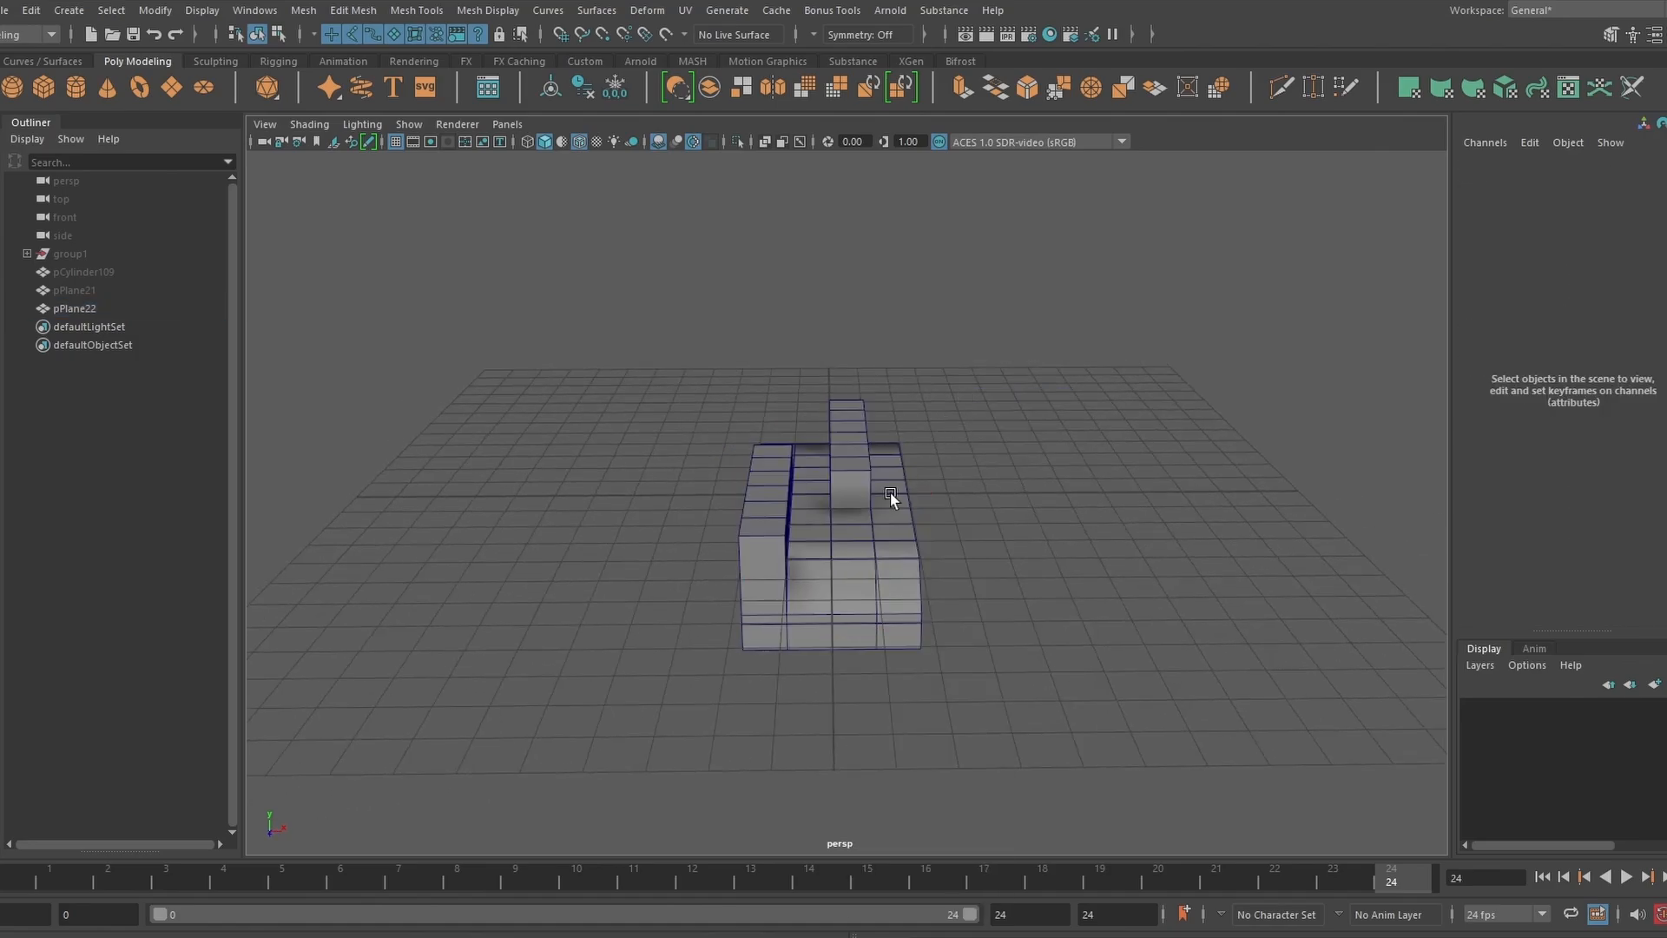
- Duplicate the tread segment and place the copy edge to edge beside it at Translate X 3.94
{"action": "left_click", "coordinate": [870, 516]}
{"action": "key", "text": "d"}
{"action": "mouse_move", "coordinate": [908, 493]}
{"action": "left_mouse_down"}
{"action": "mouse_move", "coordinate": [752, 493]}
{"action": "mouse_move", "coordinate": [934, 496]}
{"action": "left_mouse_up"}
{"action": "key", "text": "ctrl+d"}
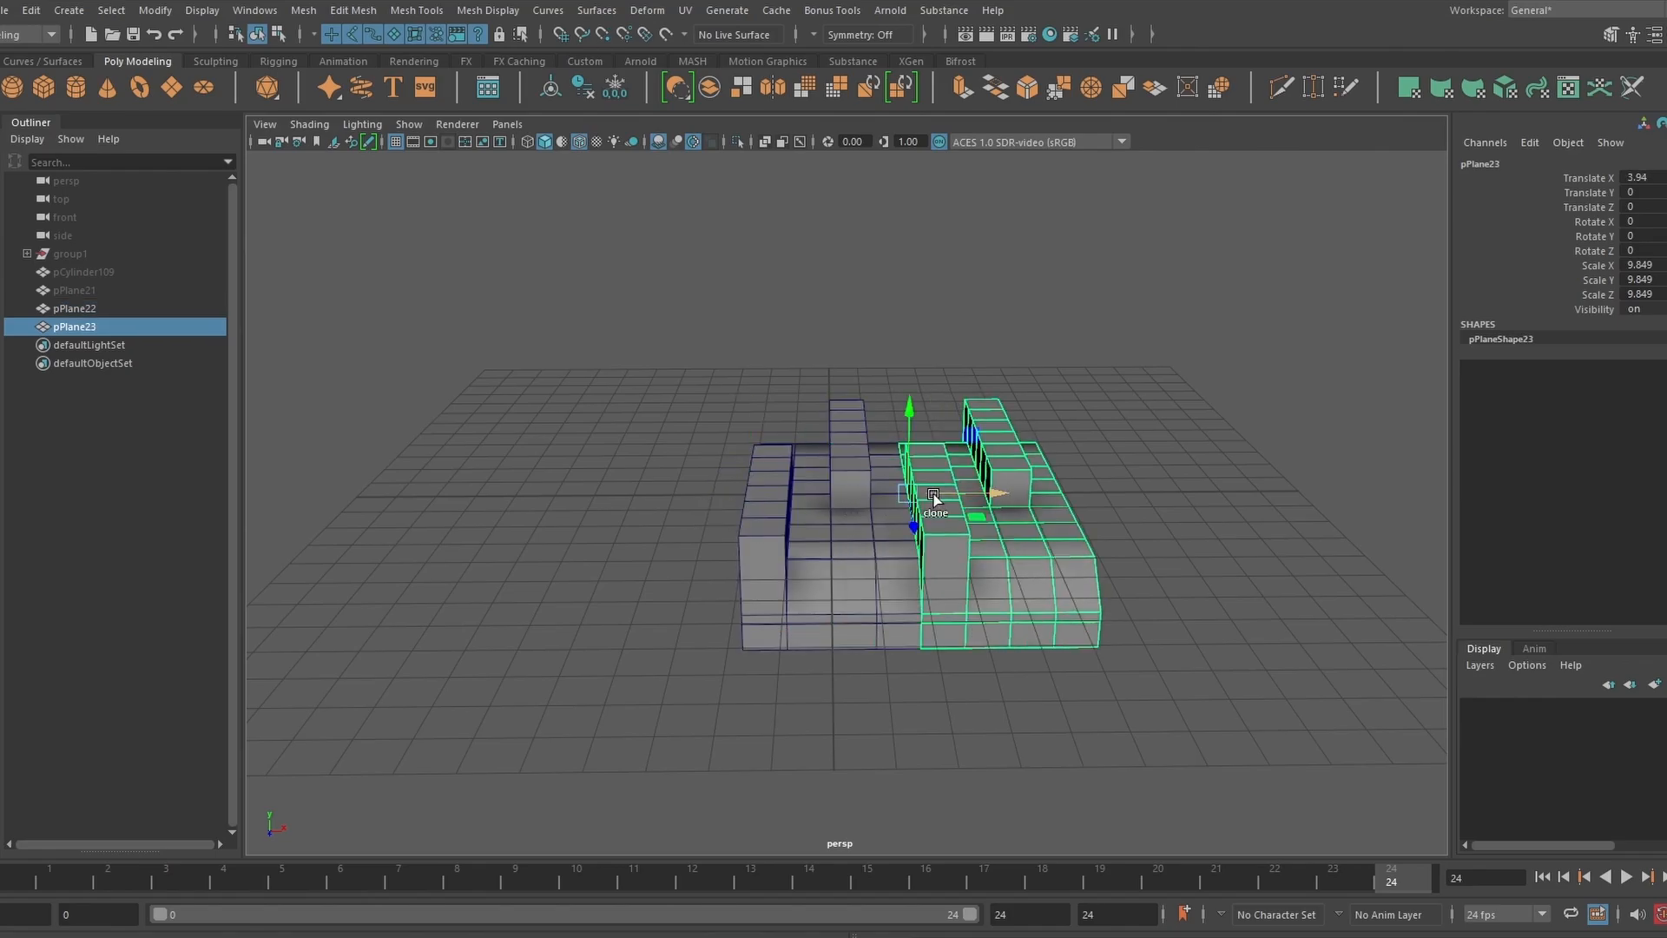
- Repeat the duplicate with its offset 17 more times to form a continuous row of tread segments along X
{"action": "key", "text": "shift+d"}
{"action": "key", "text": "shift+d"}
{"action": "key", "text": "shift+d"}
{"action": "scroll", "coordinate": [933, 497], "scroll_direction": "down", "scroll_amount": 2}
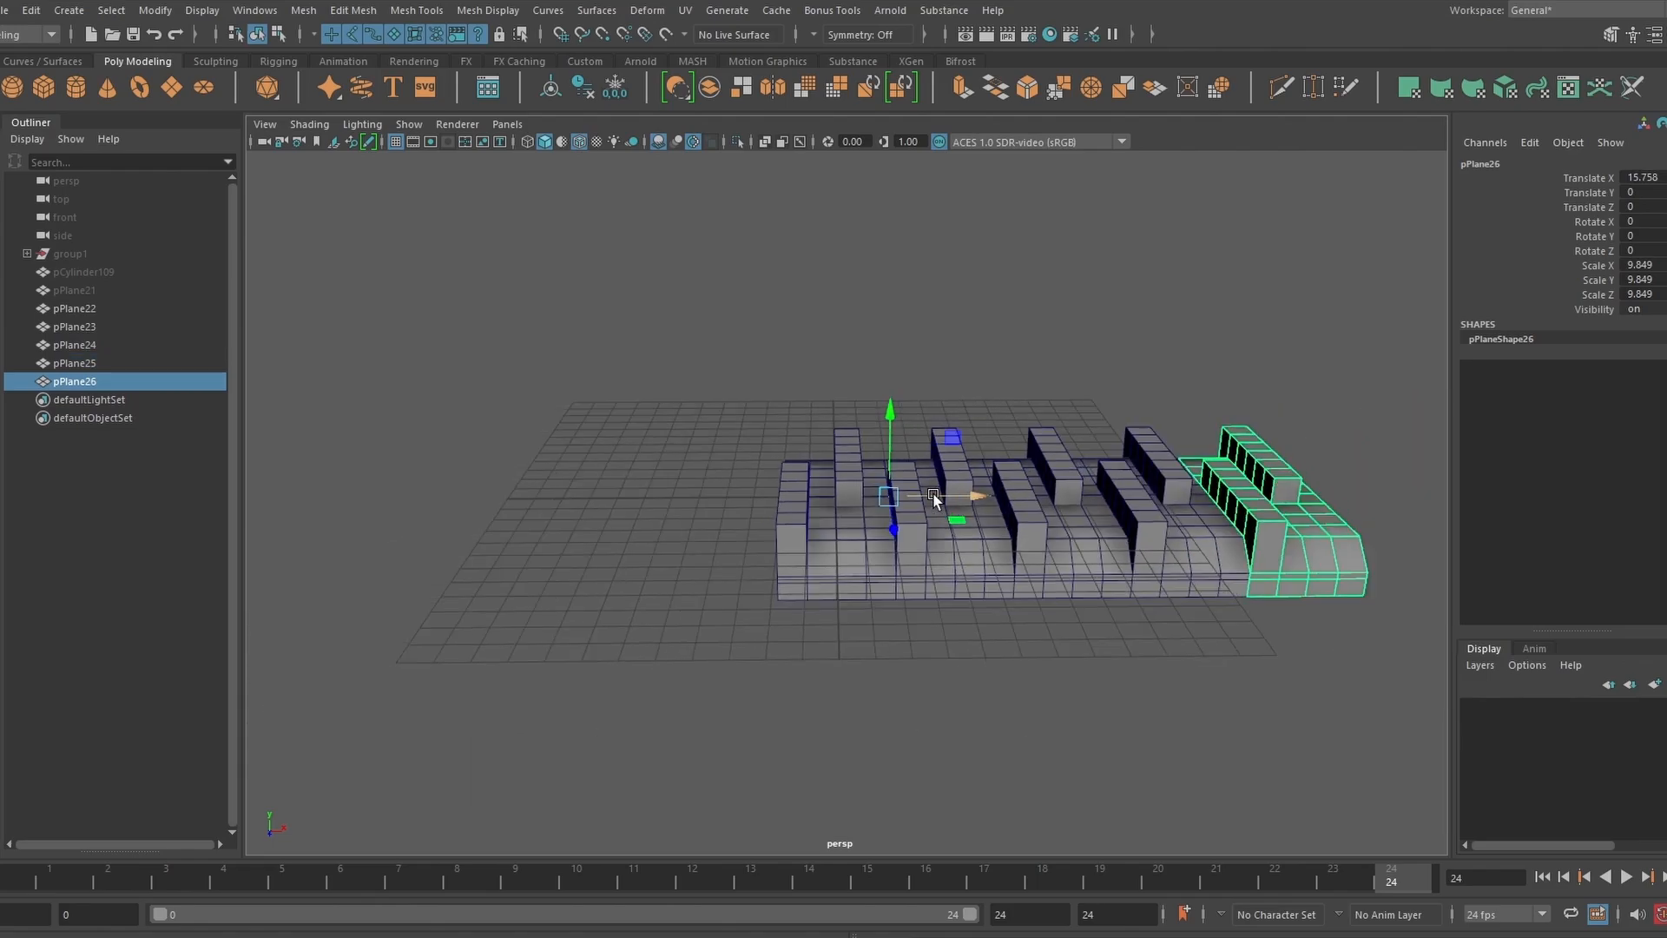
{"action": "scroll", "coordinate": [933, 497], "scroll_direction": "down", "scroll_amount": 3}
{"action": "key", "text": "shift+d"}
{"action": "key", "text": "shift+d"}
{"action": "key", "text": "shift+d"}
{"action": "key", "text": "shift+d"}
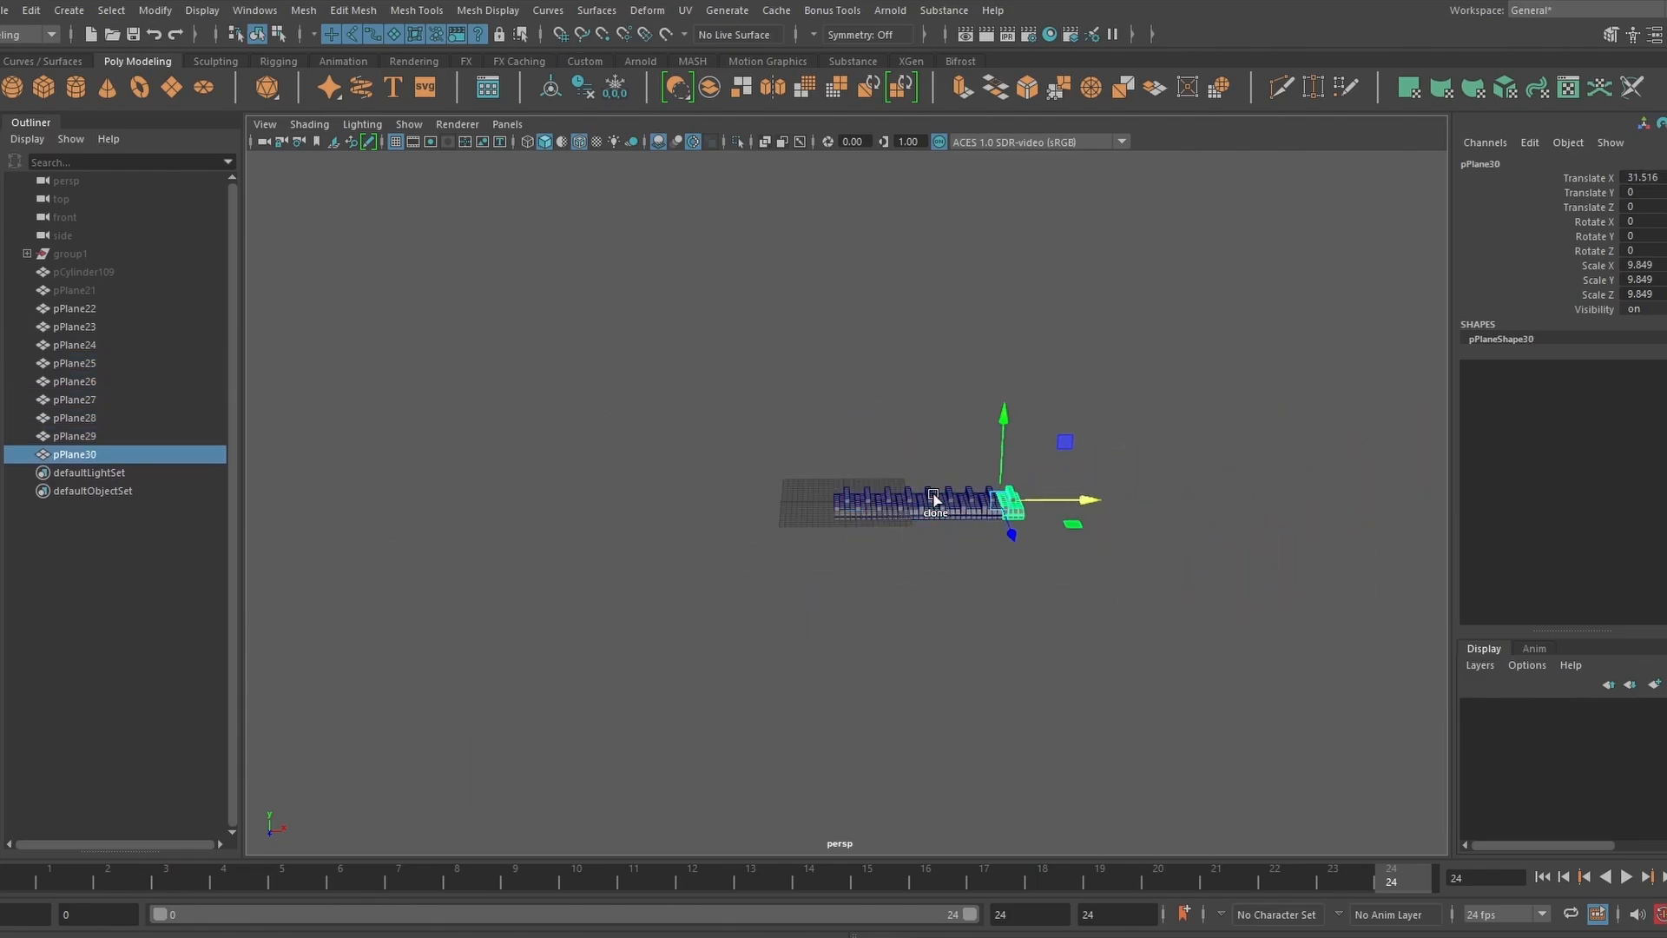
{"action": "key", "text": "shift+d"}
{"action": "key", "text": "shift+d"}
{"action": "key", "text": "shift+d"}
{"action": "key", "text": "shift+d"}
{"action": "key", "text": "shift+d"}
{"action": "key", "text": "shift+d"}
{"action": "key", "text": "shift+d"}
{"action": "key", "text": "shift+d"}
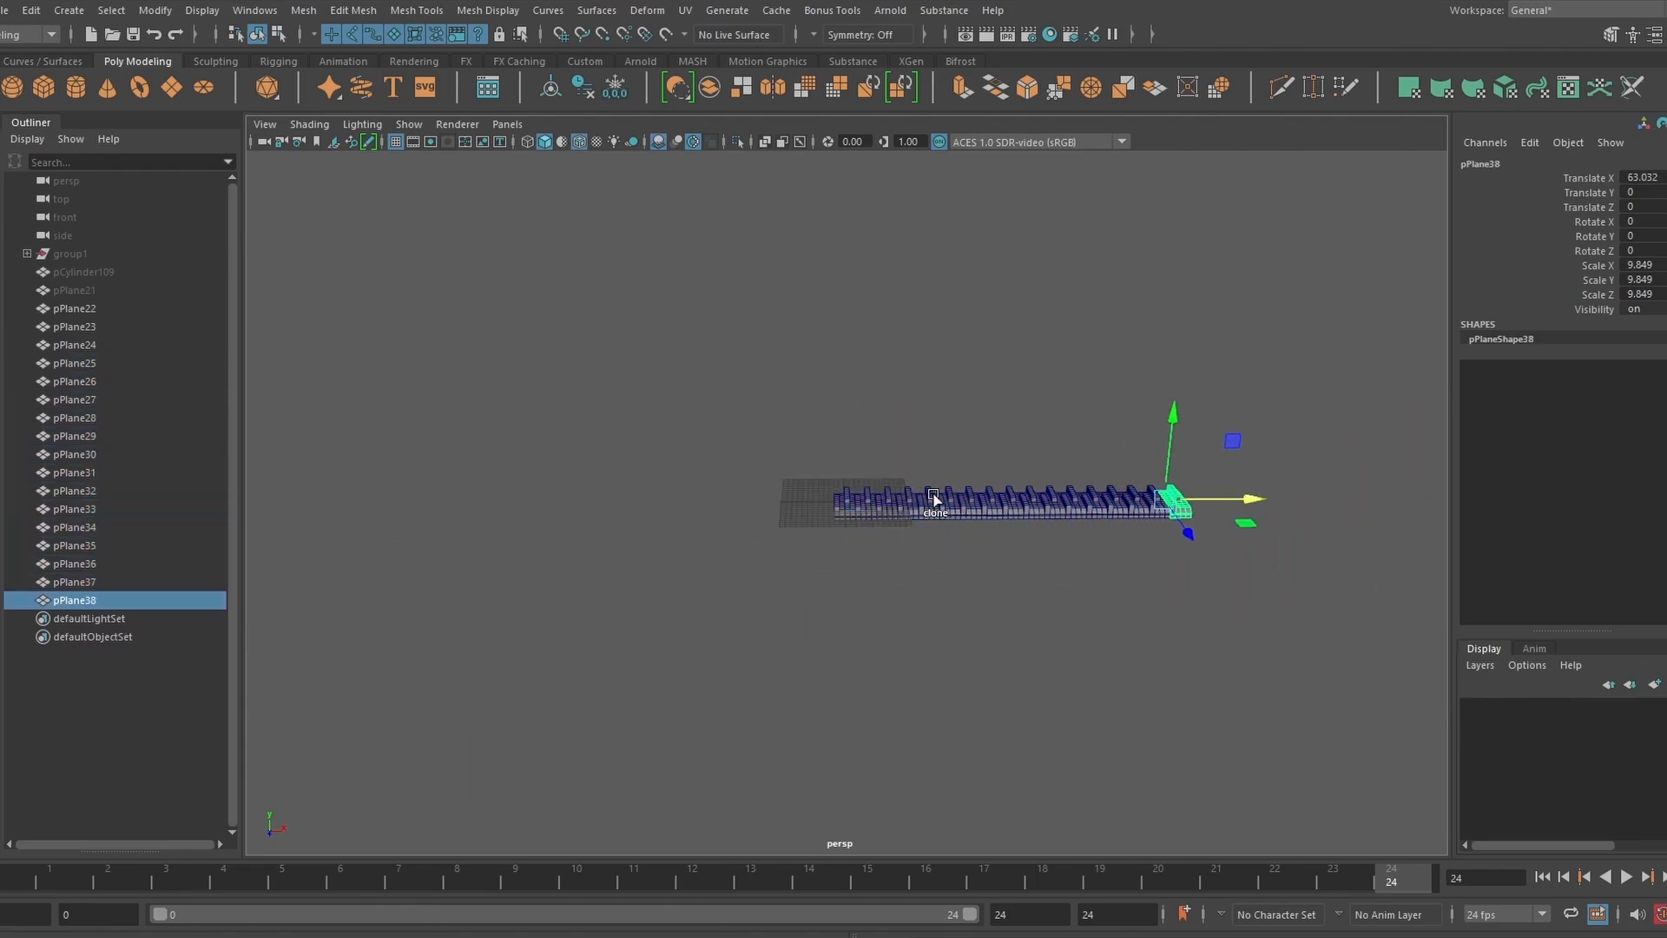
{"action": "key", "text": "shift+d"}
{"action": "key", "text": "shift+d"}
- Combine all the tread segments into a single mesh and delete its history
{"action": "scroll", "coordinate": [878, 437], "scroll_direction": "up", "scroll_amount": 5}
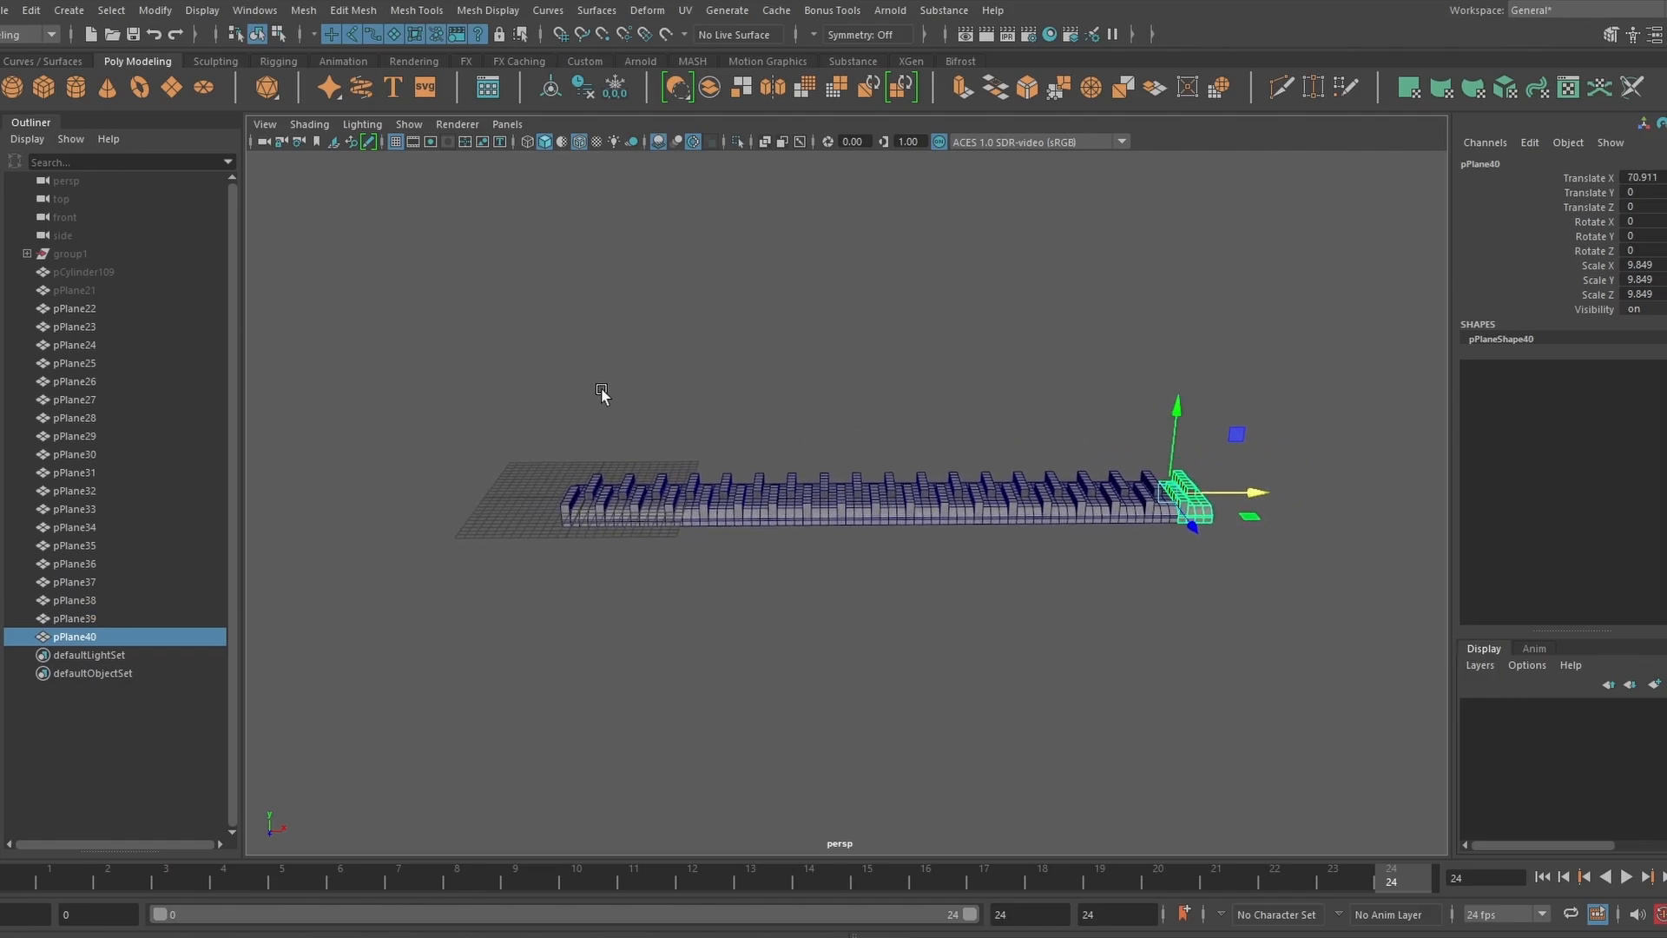
{"action": "left_click_drag", "start_coordinate": [566, 401], "coordinate": [1288, 548]}
{"action": "left_click", "coordinate": [712, 86]}
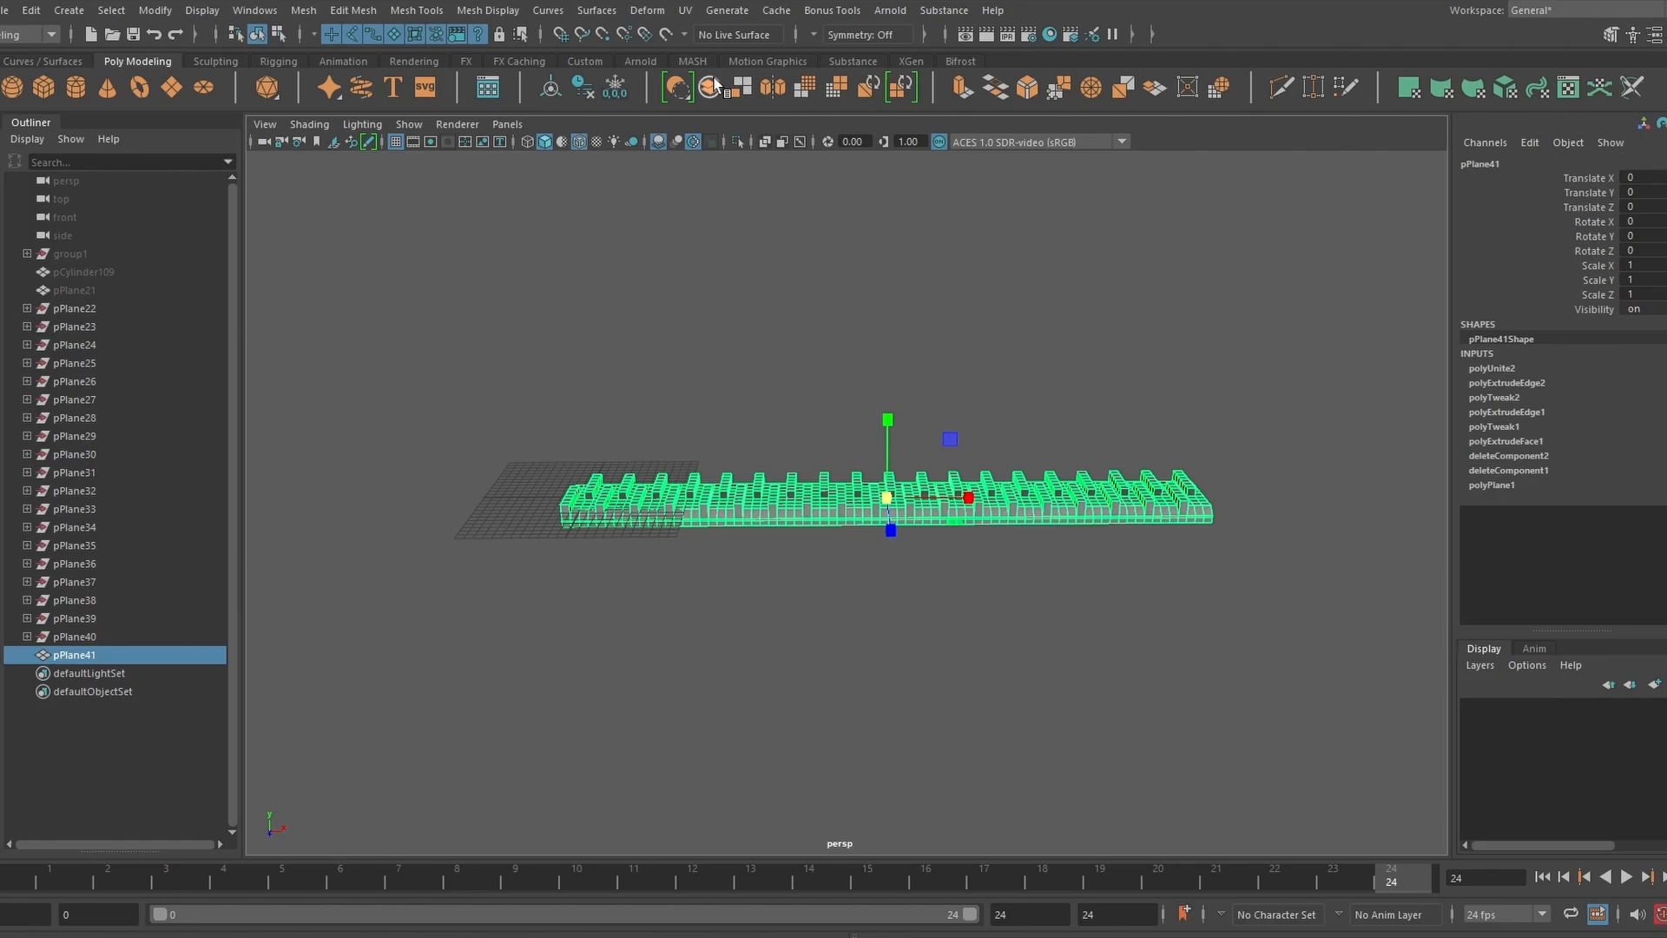
- Merge all vertices of the combined tread strip with a distance threshold of 0.01 and return to object mode
{"action": "right_click", "coordinate": [966, 401]}
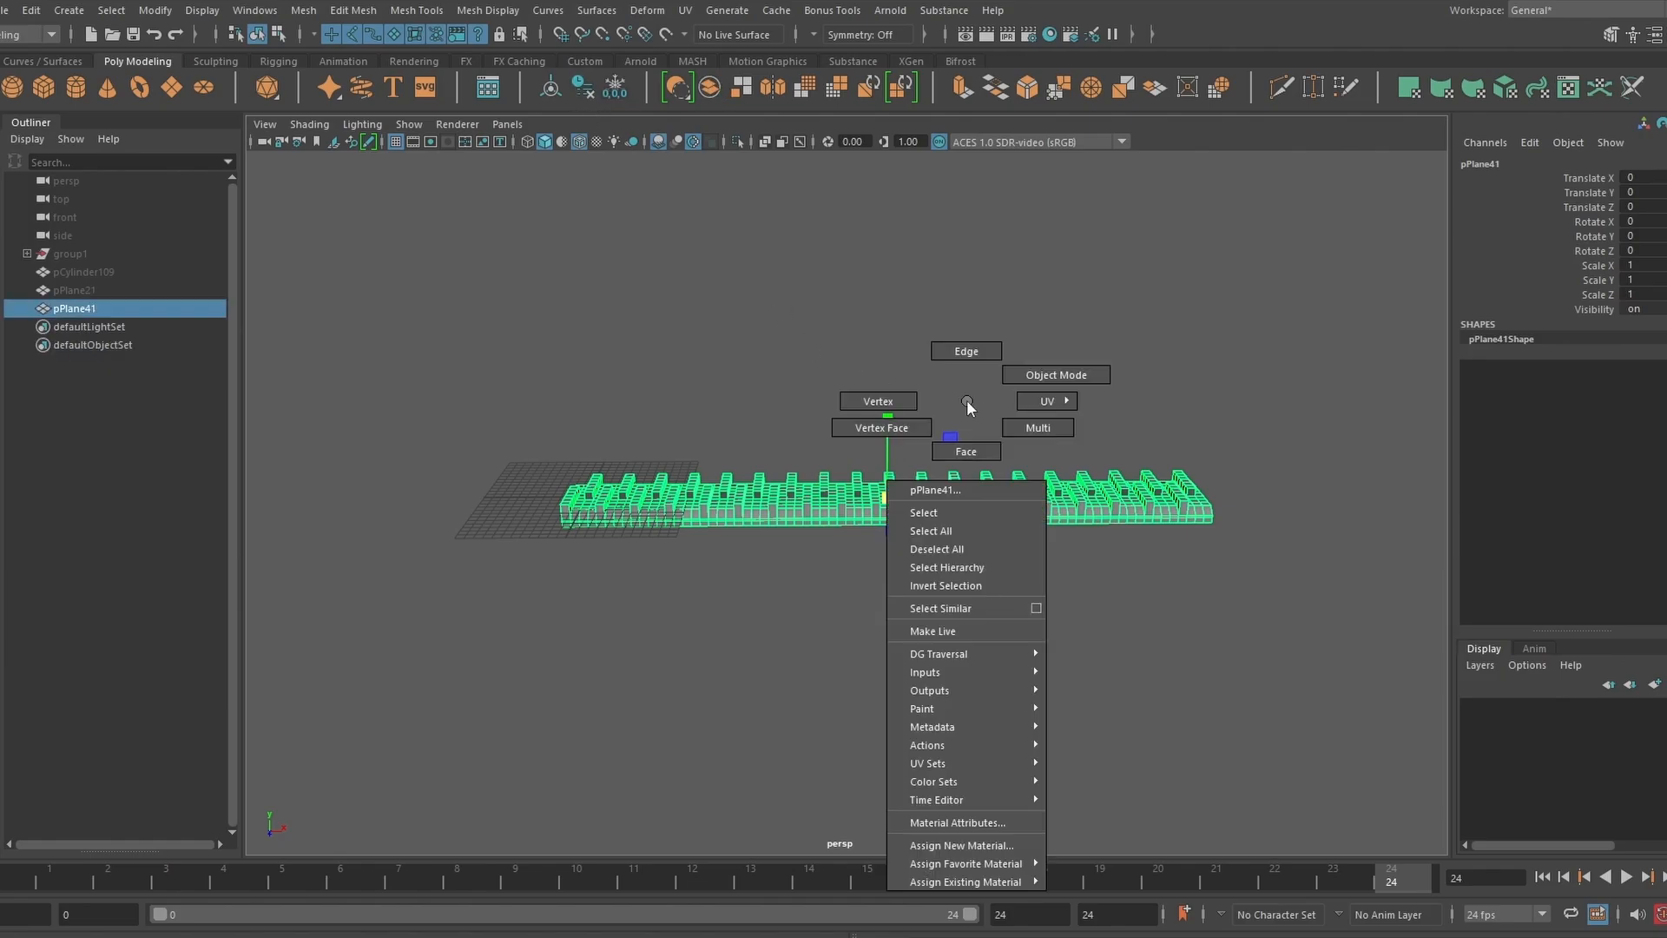
{"action": "left_click", "coordinate": [844, 404]}
{"action": "left_click_drag", "start_coordinate": [514, 404], "coordinate": [1228, 585]}
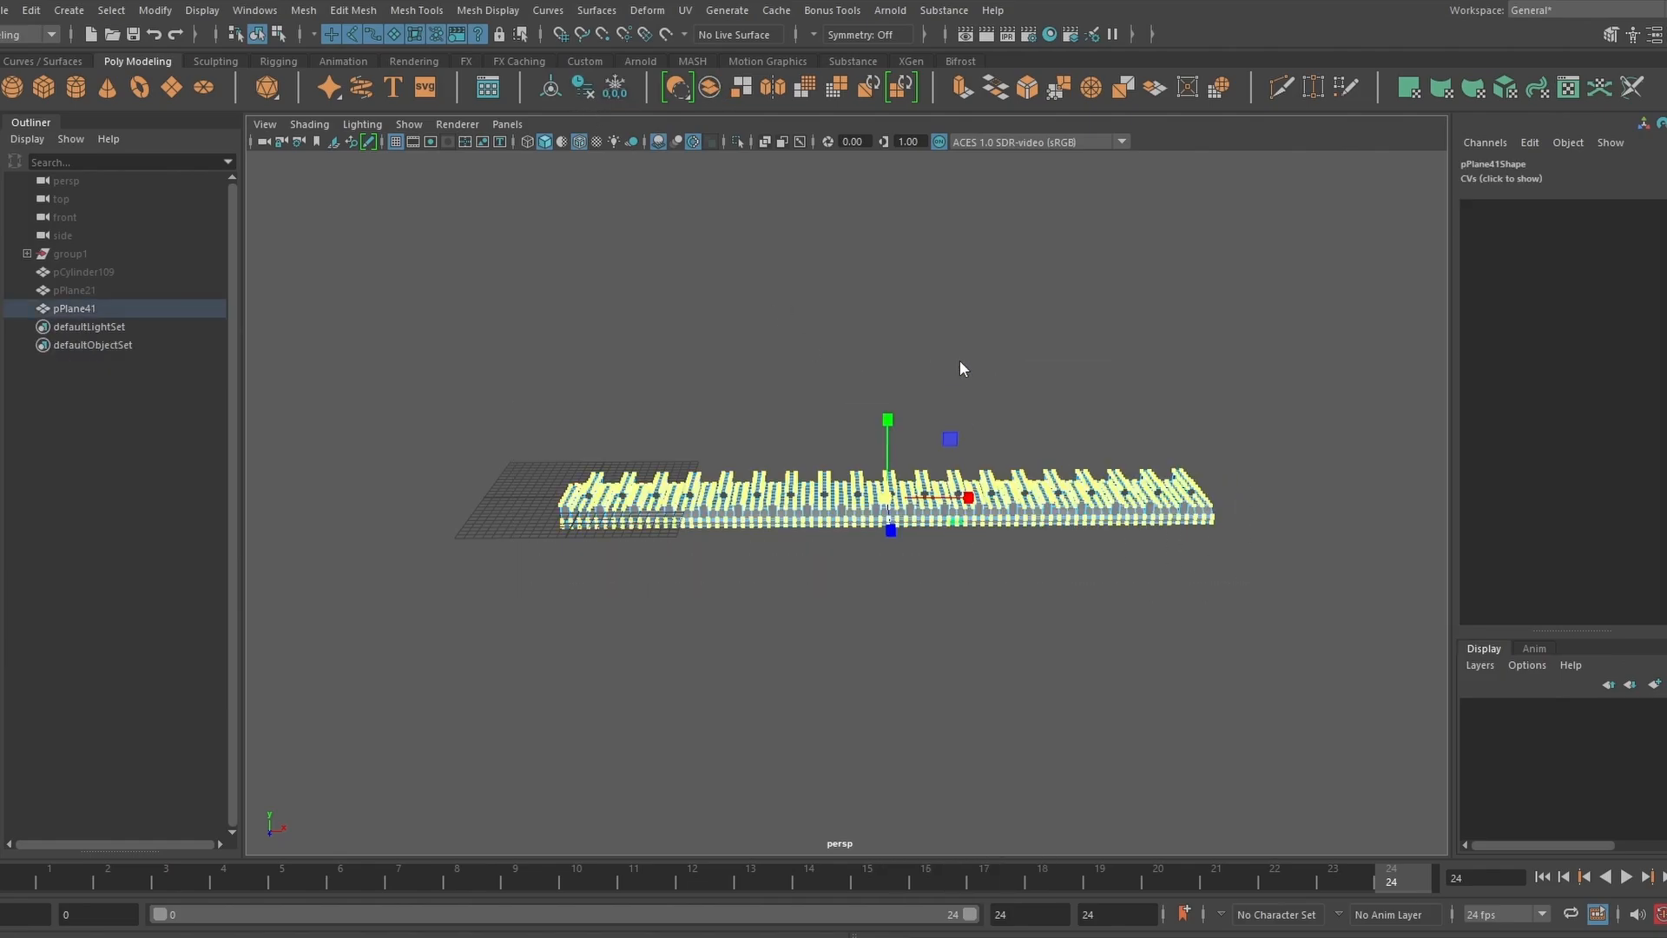
{"action": "right_click_drag", "start_coordinate": [959, 360], "coordinate": [1020, 273], "text": "shift"}
{"action": "right_click_drag", "start_coordinate": [804, 408], "coordinate": [895, 382]}
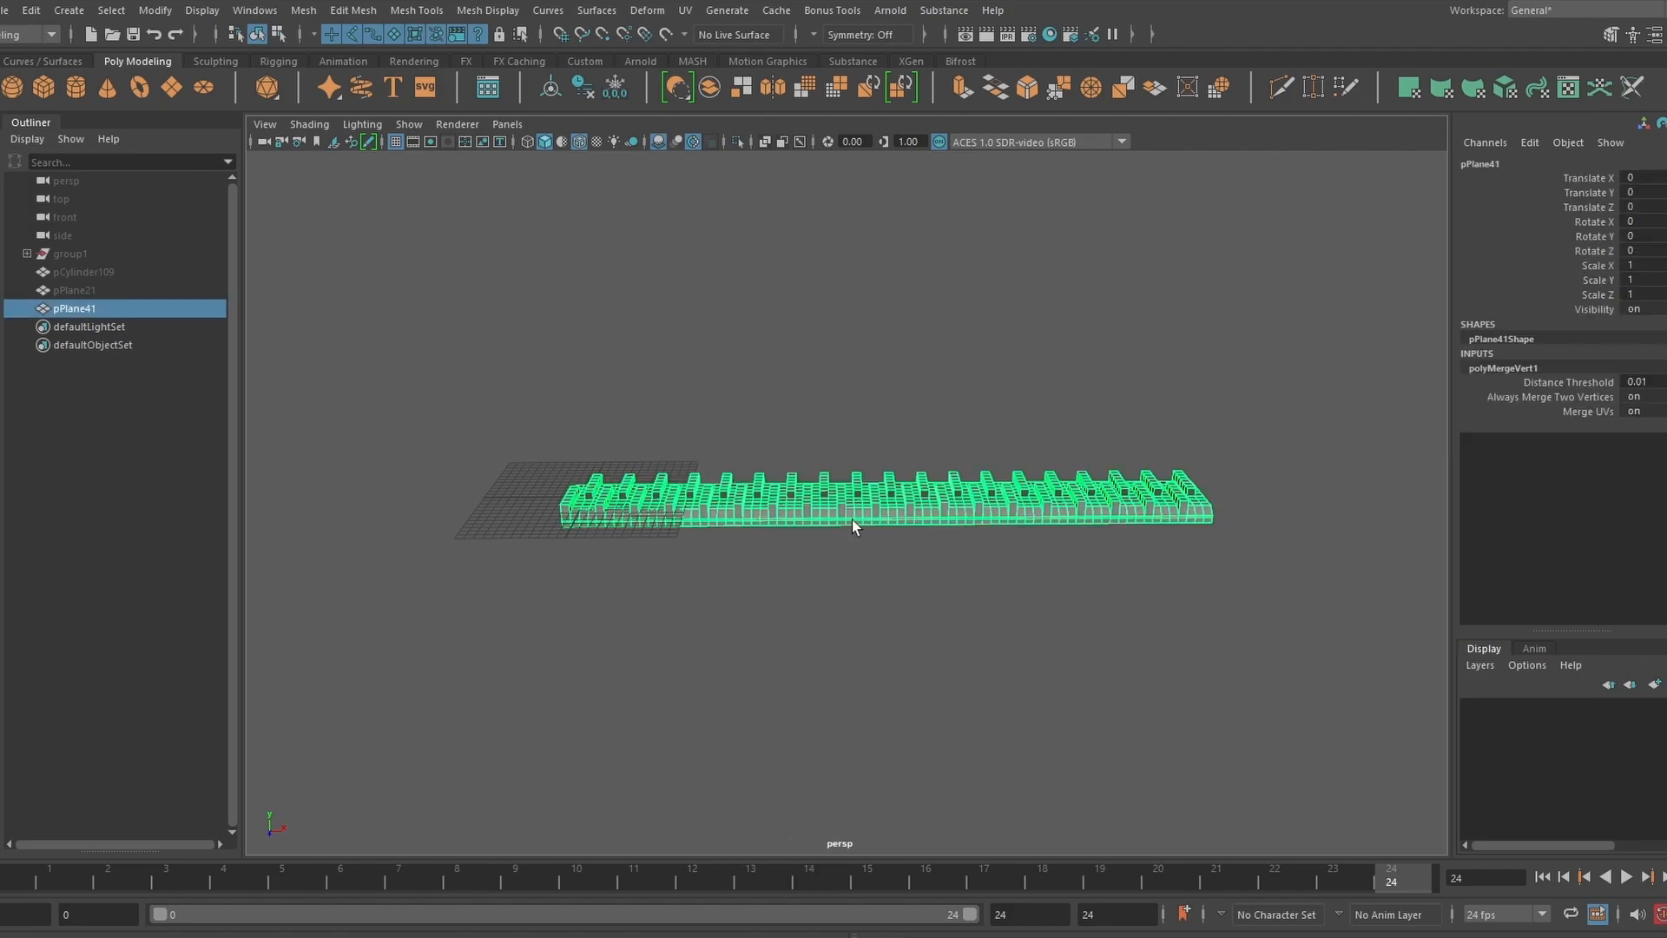
- Move the tread strip above the centre of the grid, to about X -35.46 and Y 16.38
{"action": "left_click", "coordinate": [854, 522]}
{"action": "middle_click_drag", "start_coordinate": [876, 443], "coordinate": [1115, 435], "text": "alt"}
{"action": "key", "text": "w"}
{"action": "left_click_drag", "start_coordinate": [1191, 493], "coordinate": [817, 304]}
{"action": "left_click", "coordinate": [894, 339]}
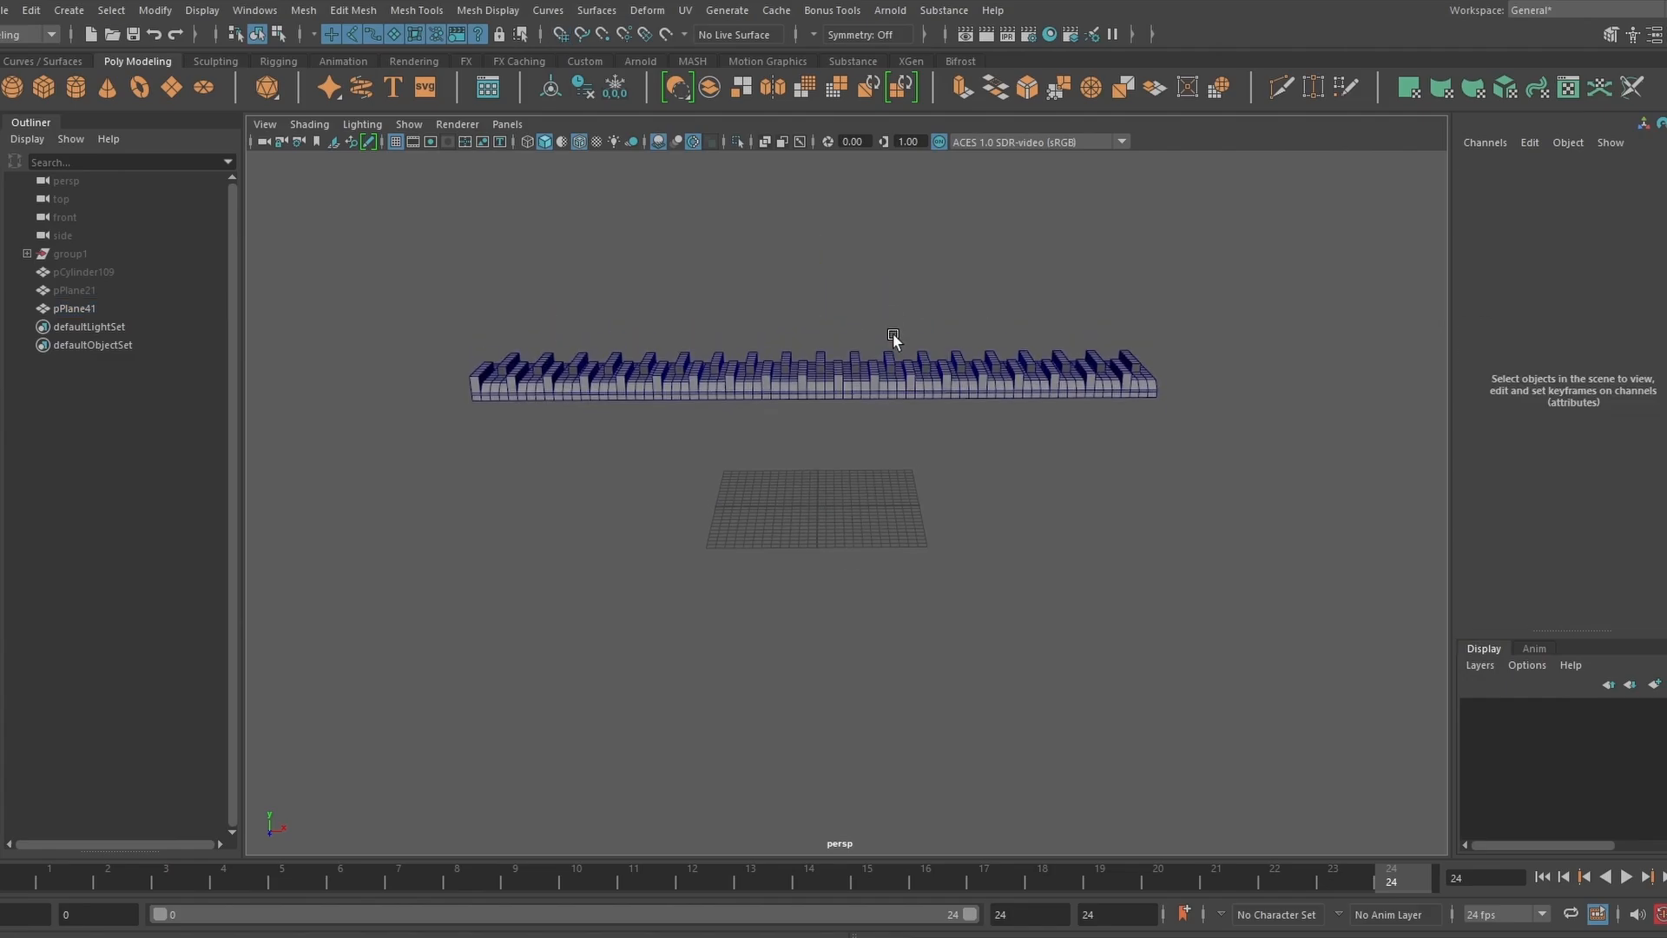
{"action": "middle_click_drag", "start_coordinate": [894, 339], "coordinate": [881, 360], "text": "alt"}
- Add a nonlinear Bend deformer to the tread strip and show its manipulator
{"action": "left_click", "coordinate": [877, 398]}
{"action": "left_click", "coordinate": [673, 10]}
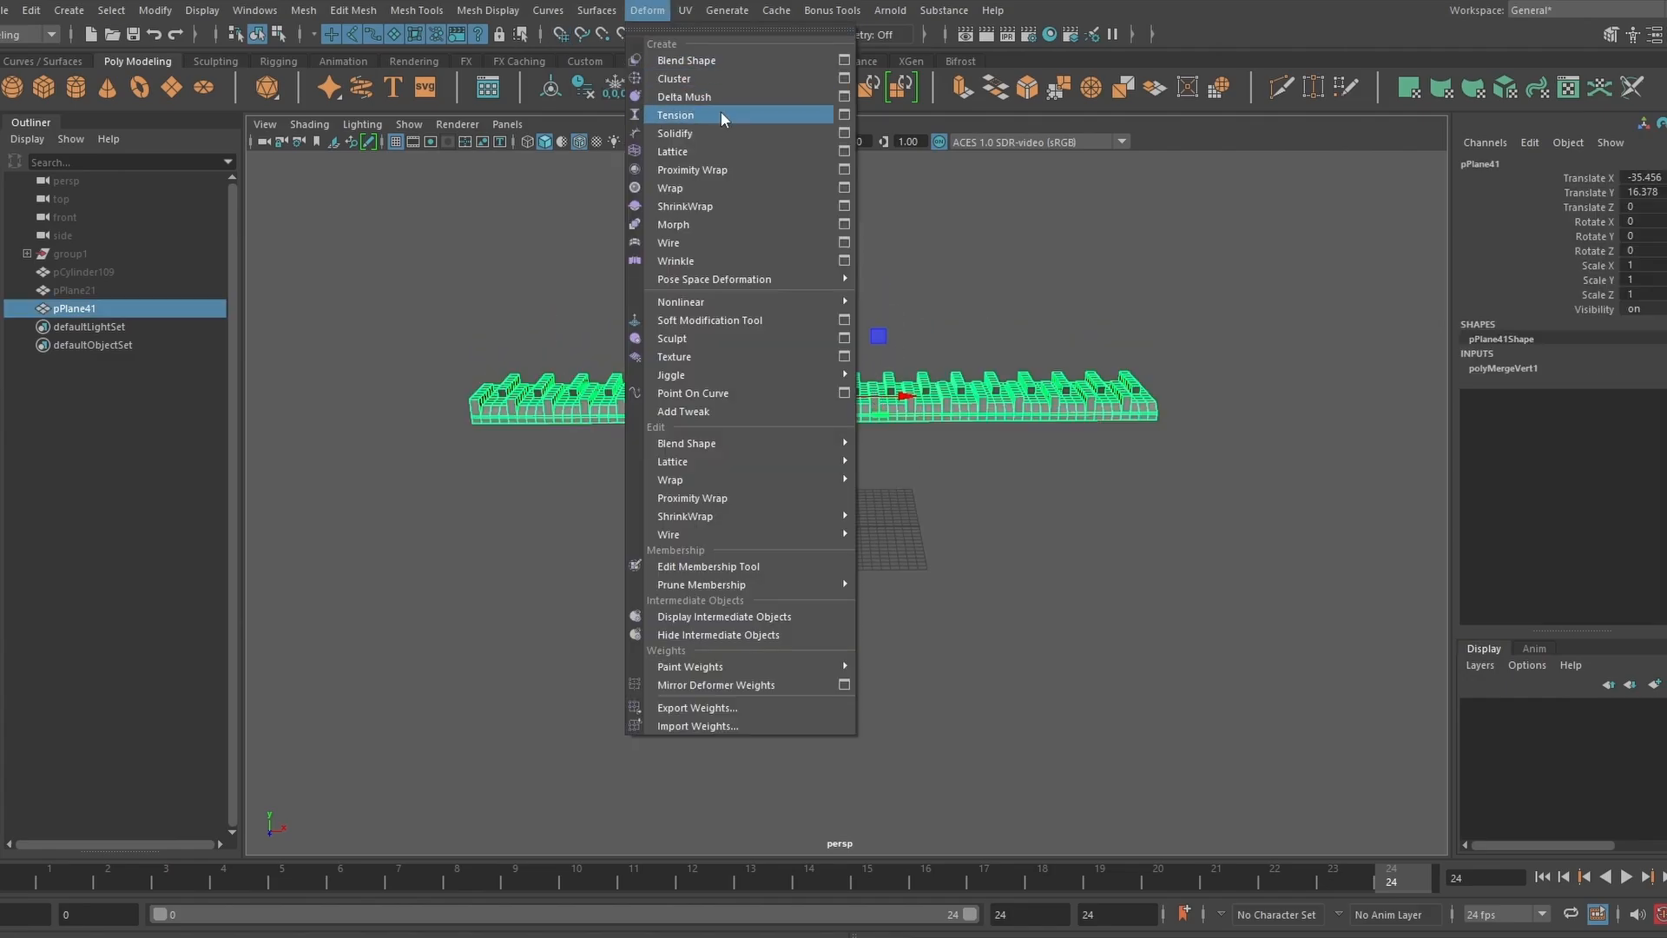
{"action": "mouse_move", "coordinate": [726, 298]}
{"action": "left_click", "coordinate": [907, 301]}
{"action": "key", "text": "t"}
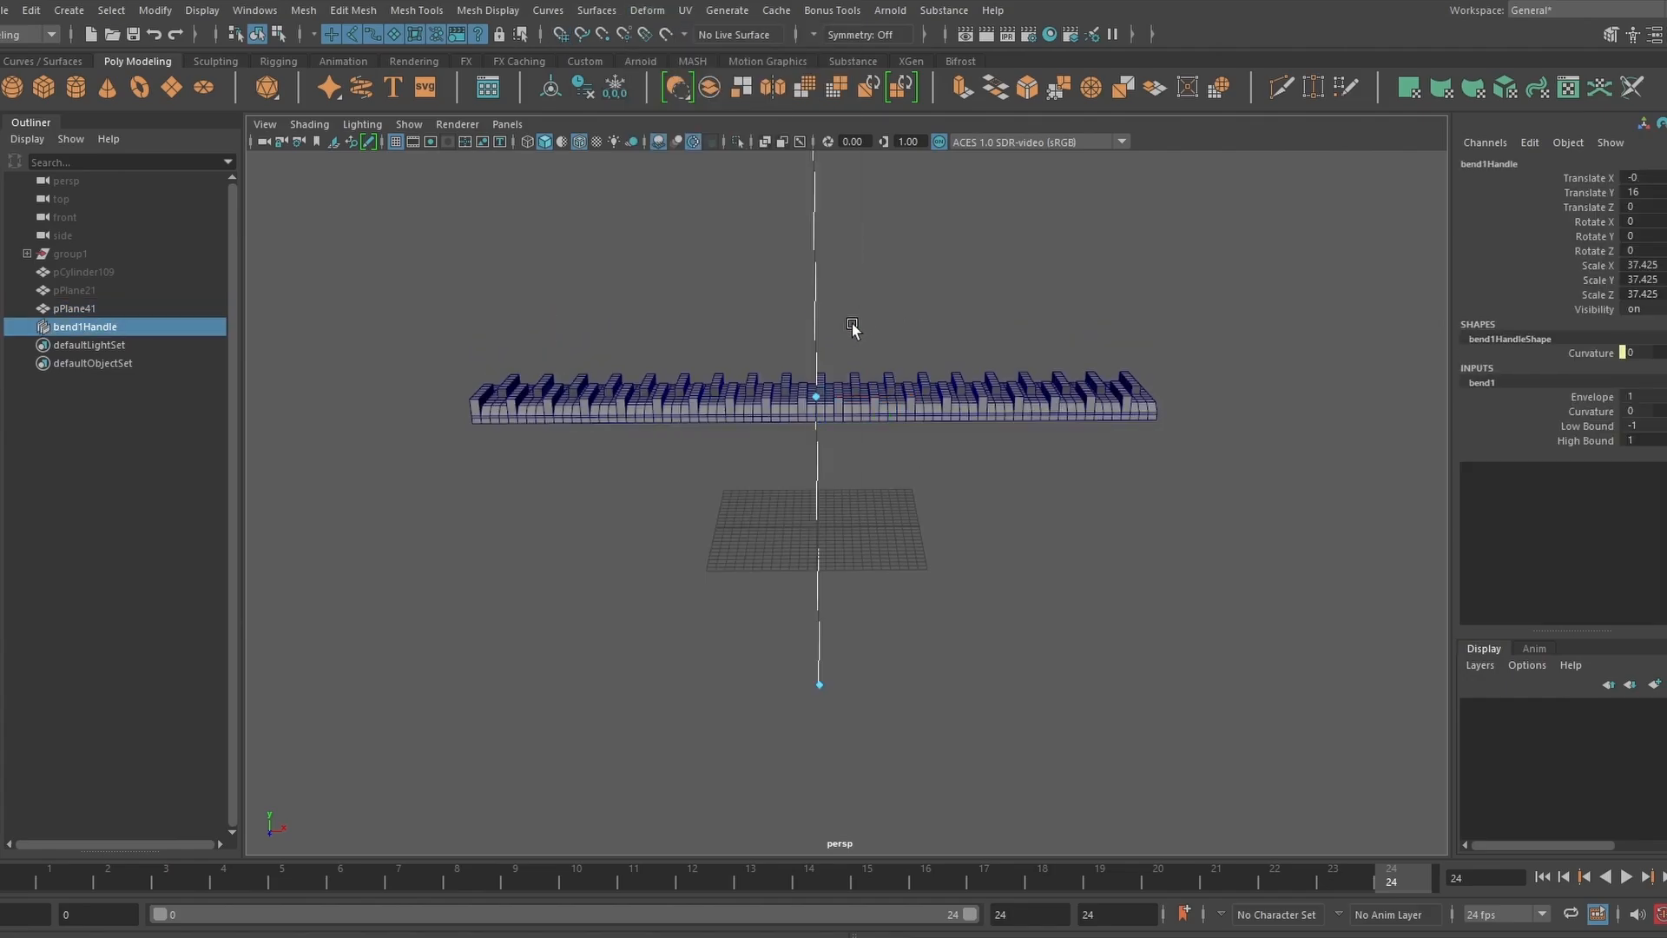
- Set the bend deformer's curvature to 180
{"action": "left_click_drag", "start_coordinate": [820, 398], "coordinate": [951, 425]}
{"action": "key", "text": "ctrl+a"}
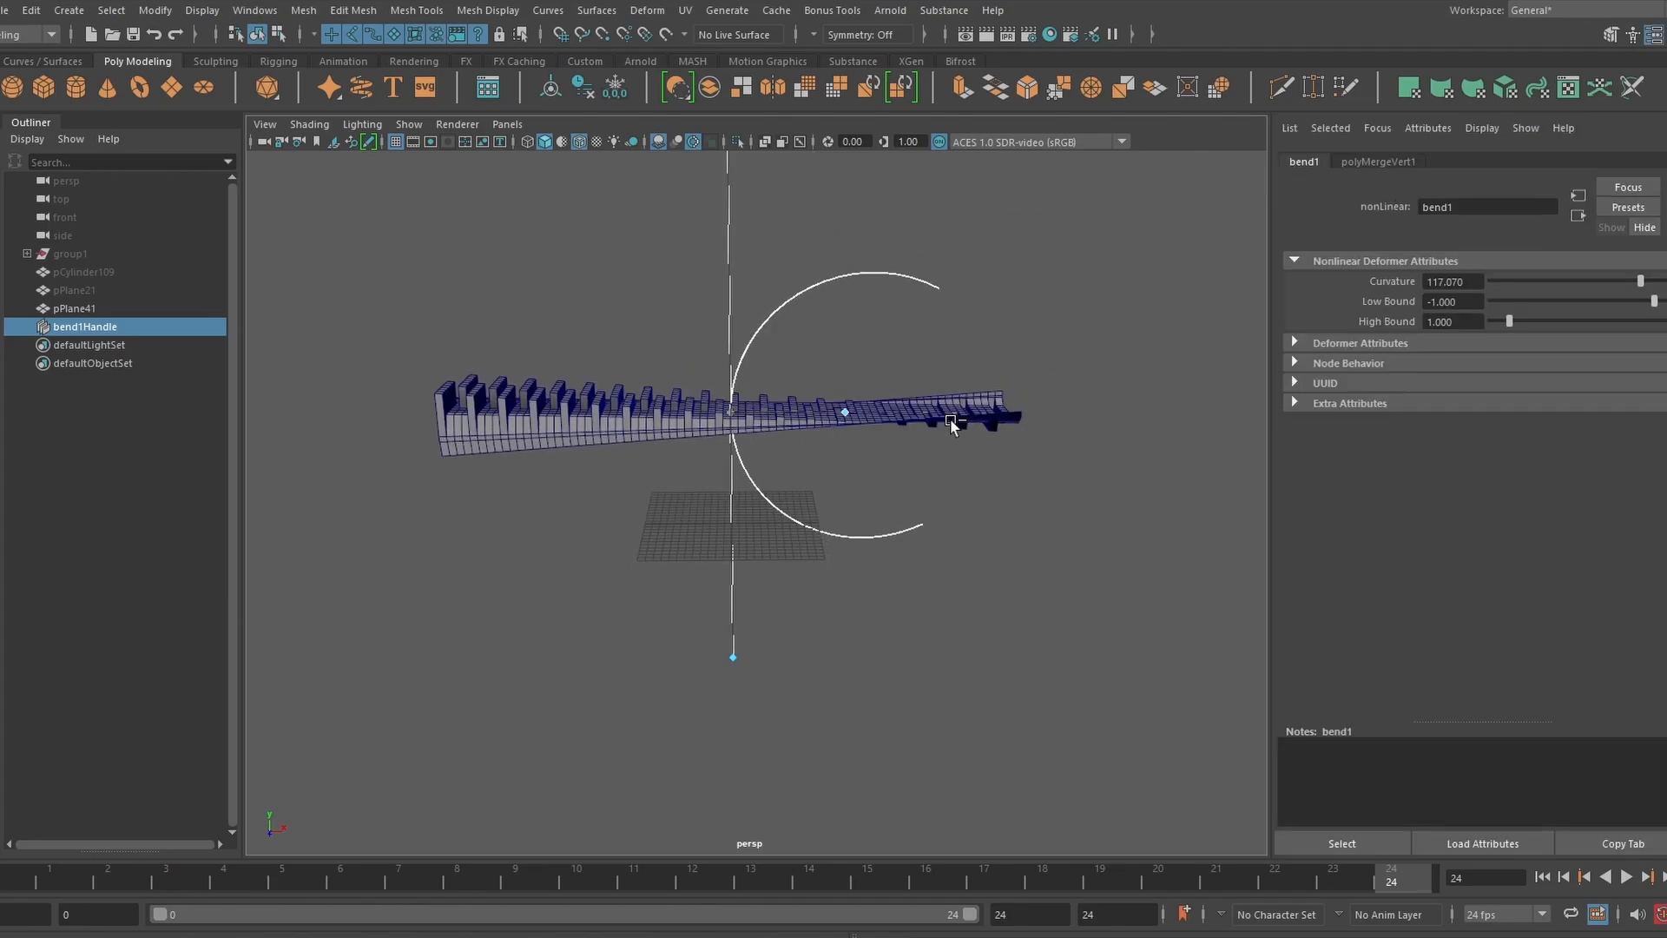
{"action": "left_click_drag", "start_coordinate": [1472, 282], "coordinate": [1420, 284]}
{"action": "type", "text": "1"}
{"action": "key", "text": "Return"}
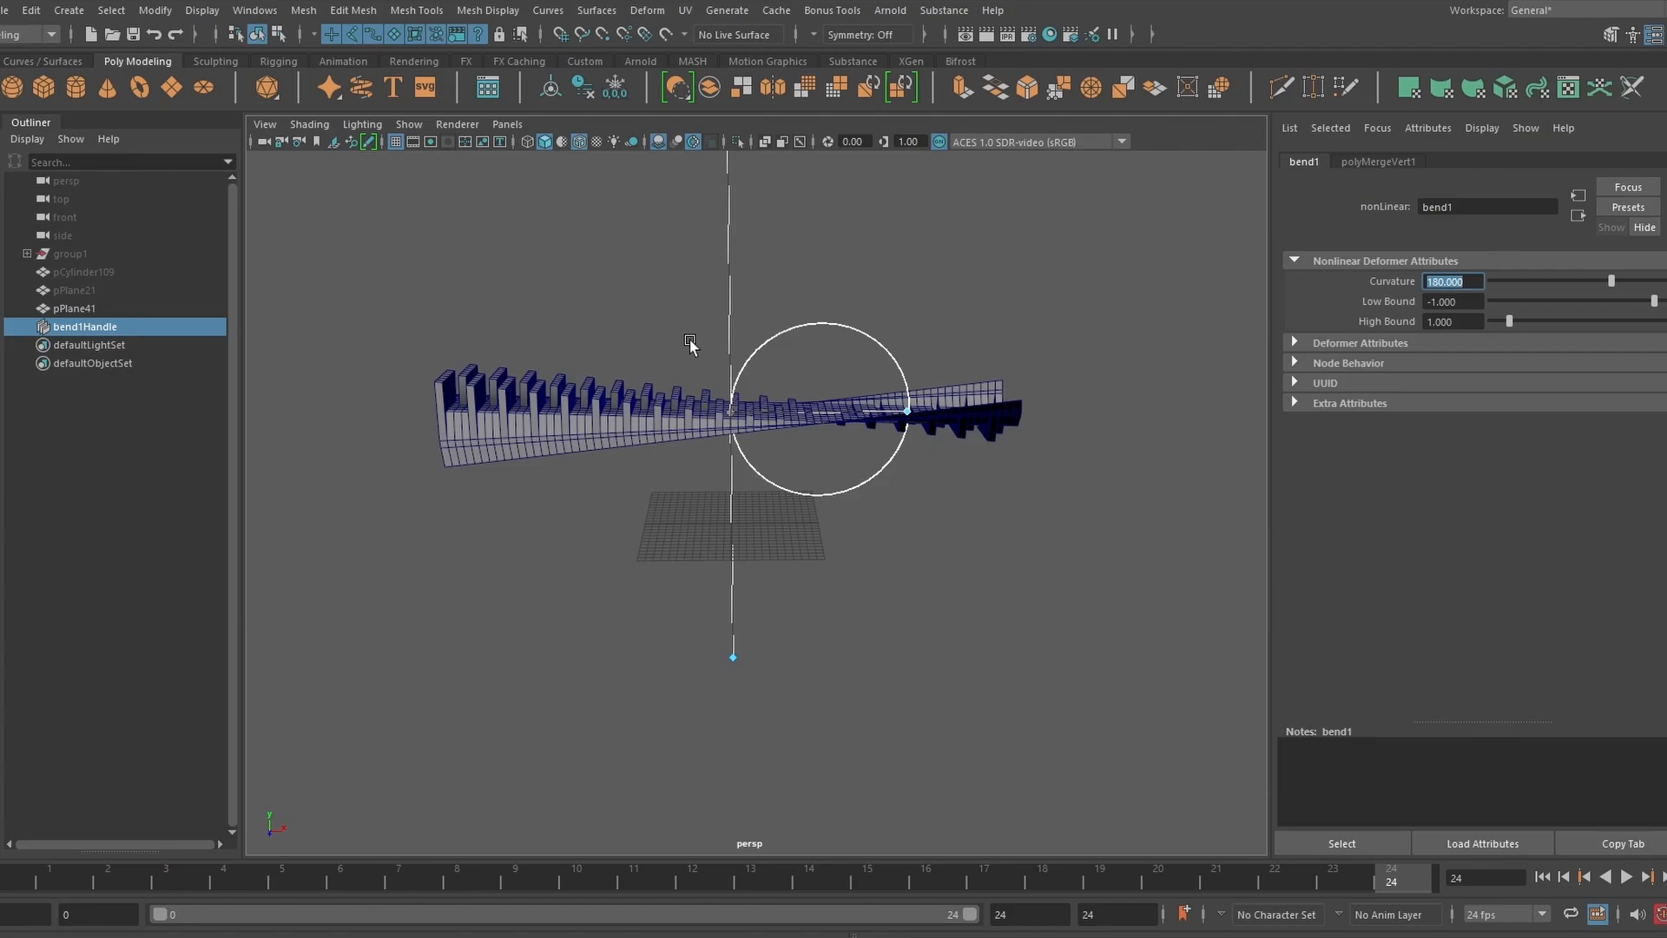
- Rotate the bend handle so the tread strip curls lengthwise into a closed upright ring
{"action": "left_click", "coordinate": [730, 318]}
{"action": "key", "text": "e"}
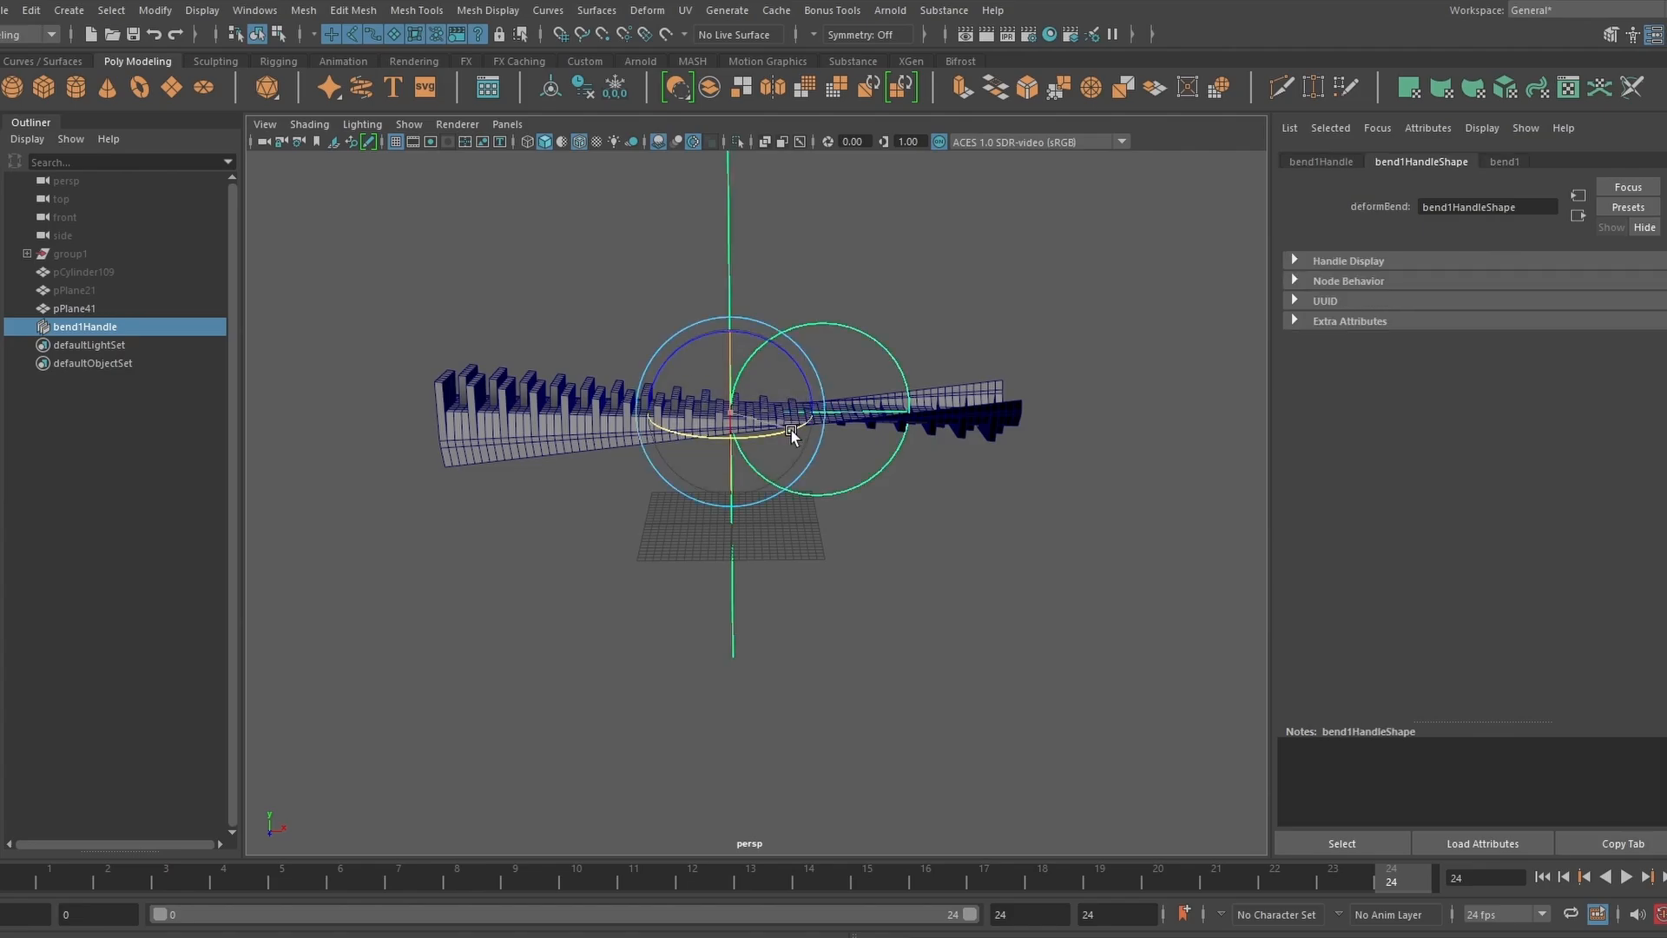
{"action": "mouse_move", "coordinate": [790, 430]}
{"action": "left_mouse_down"}
{"action": "mouse_move", "coordinate": [769, 432]}
{"action": "mouse_move", "coordinate": [788, 434]}
{"action": "left_mouse_up"}
{"action": "left_click_drag", "start_coordinate": [763, 339], "coordinate": [879, 466]}
{"action": "left_click", "coordinate": [879, 466]}
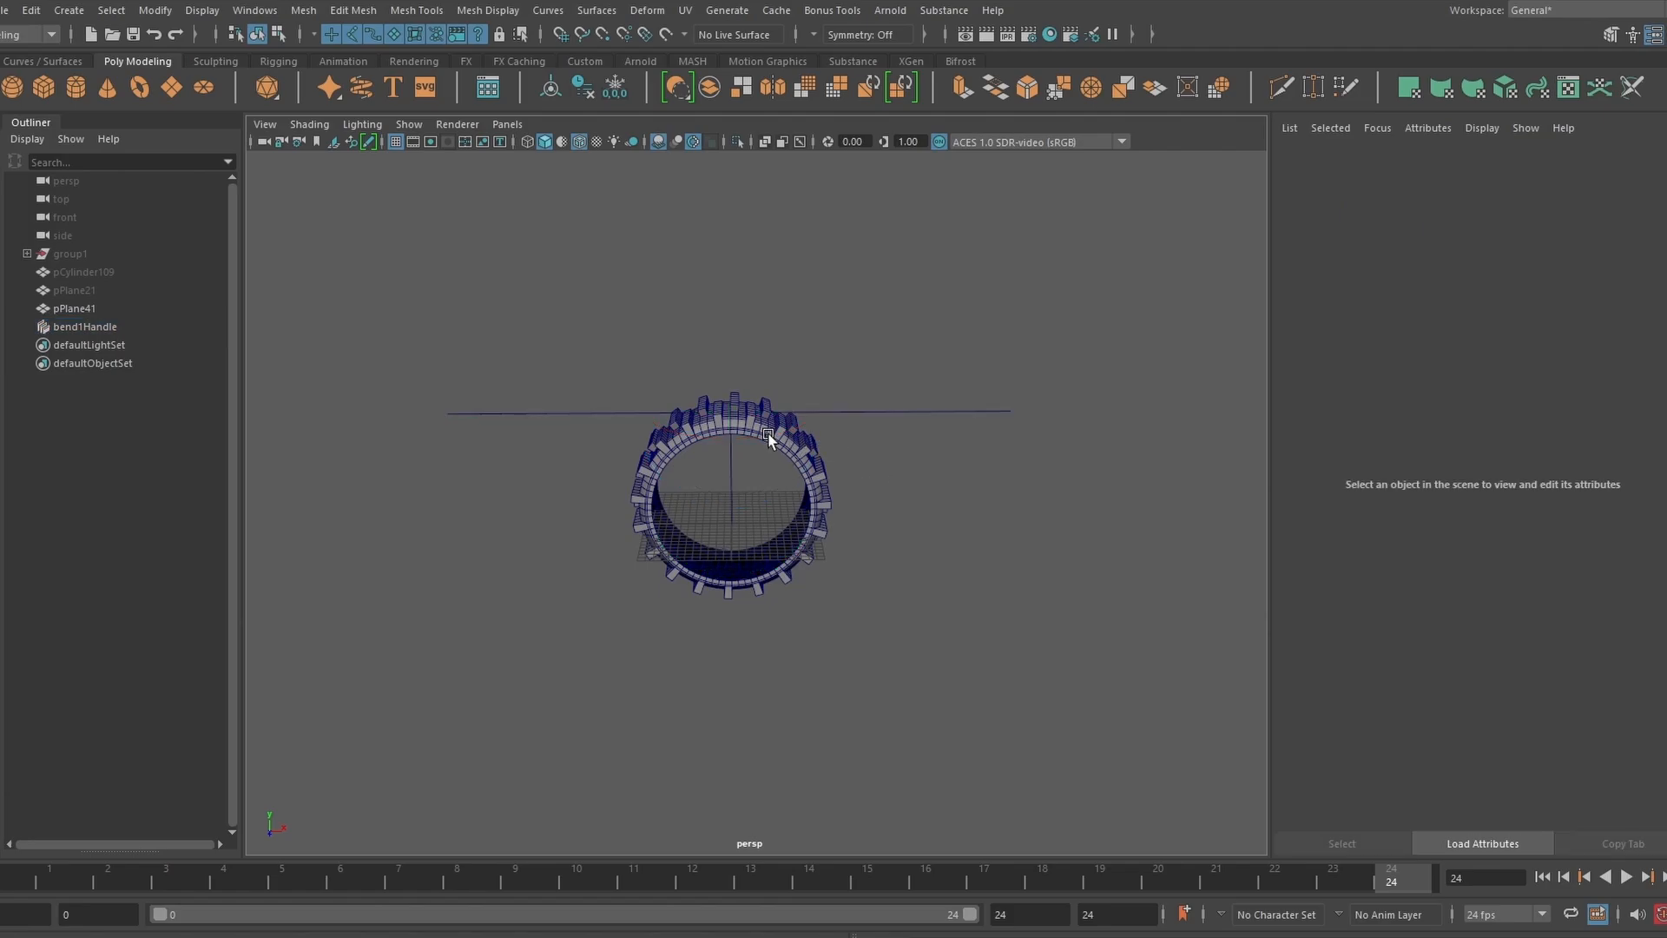
- Delete the tread ring's history to bake the bend into the mesh
{"action": "left_click", "coordinate": [764, 429]}
{"action": "key", "text": "f"}
{"action": "left_click_drag", "start_coordinate": [1094, 391], "coordinate": [1046, 408], "text": "alt"}
{"action": "left_click", "coordinate": [583, 88]}
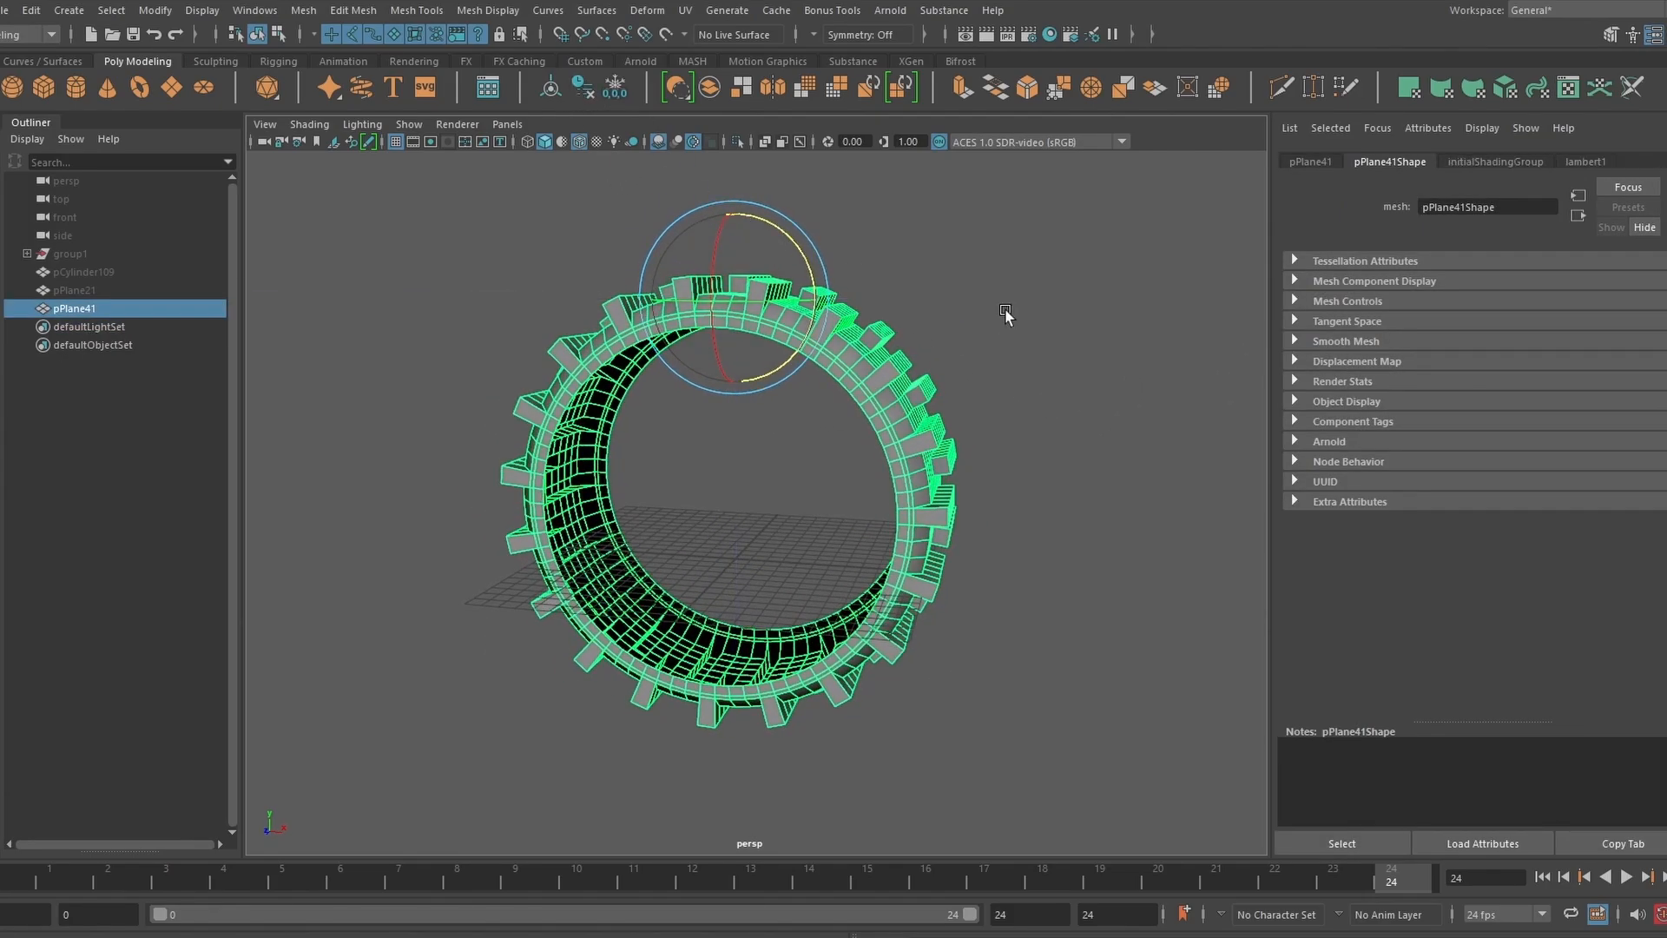
- Use Select Similar to select the matching outline edges of all tread blocks and bevel them with Chamfer turned off
{"action": "left_click", "coordinate": [979, 336]}
{"action": "left_click_drag", "start_coordinate": [979, 335], "coordinate": [816, 403], "text": "alt"}
{"action": "left_click", "coordinate": [820, 378]}
{"action": "right_click_drag", "start_coordinate": [912, 307], "coordinate": [912, 256]}
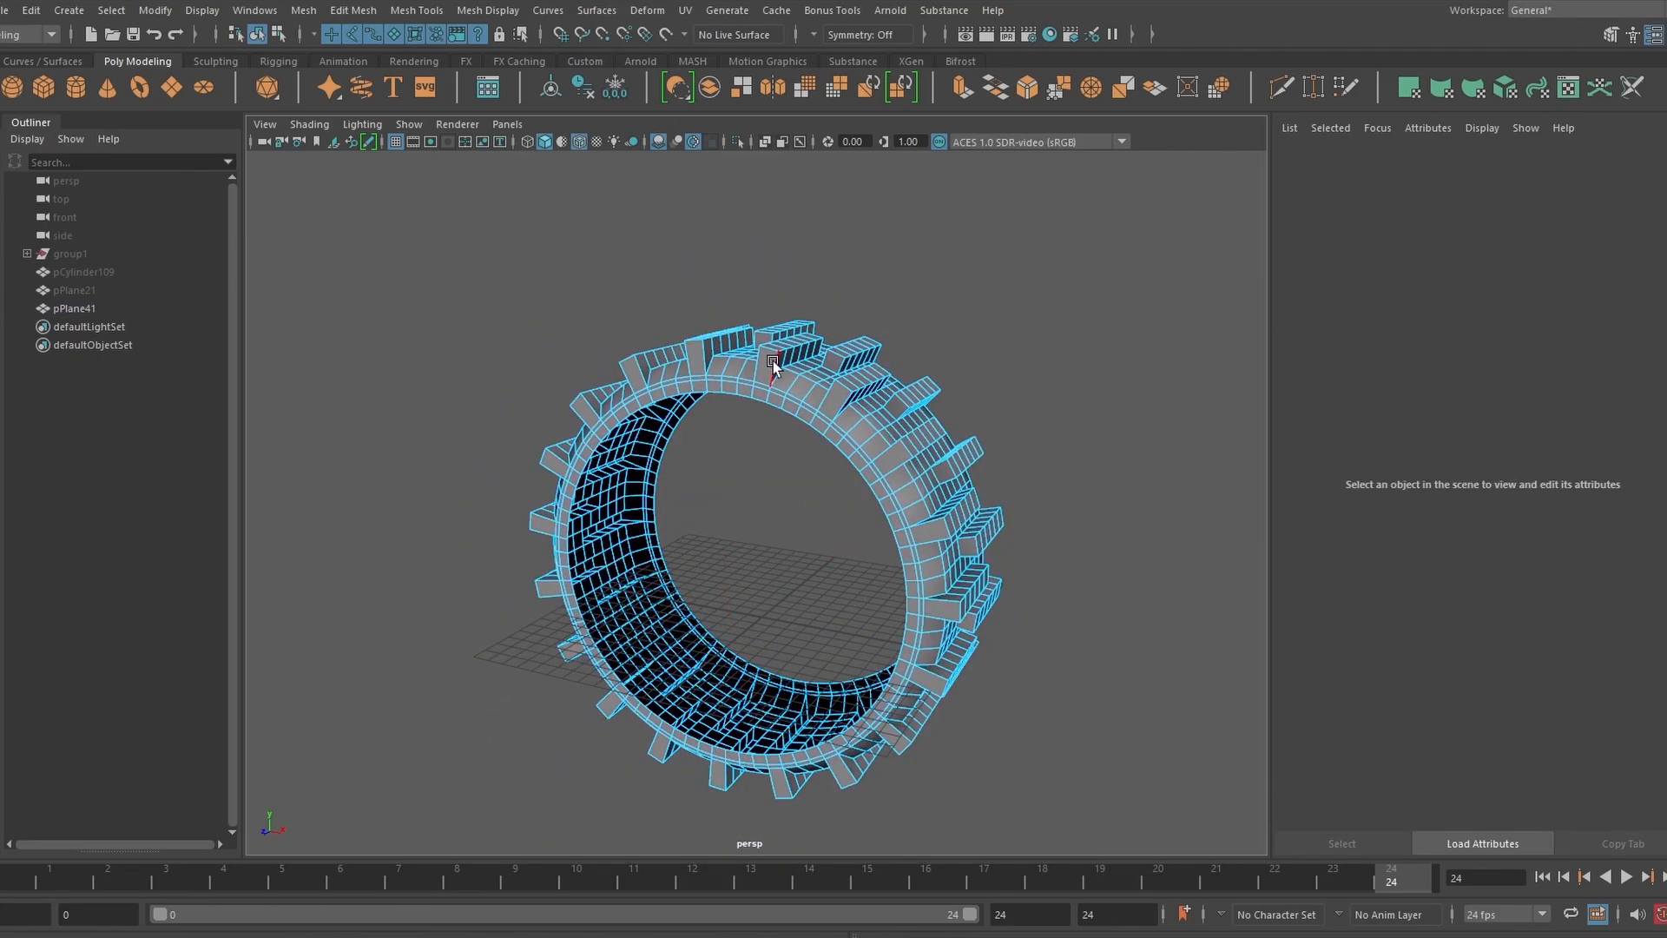
{"action": "left_click", "coordinate": [771, 366]}
{"action": "right_click_drag", "start_coordinate": [881, 318], "coordinate": [987, 318], "text": "alt"}
{"action": "key", "text": "q"}
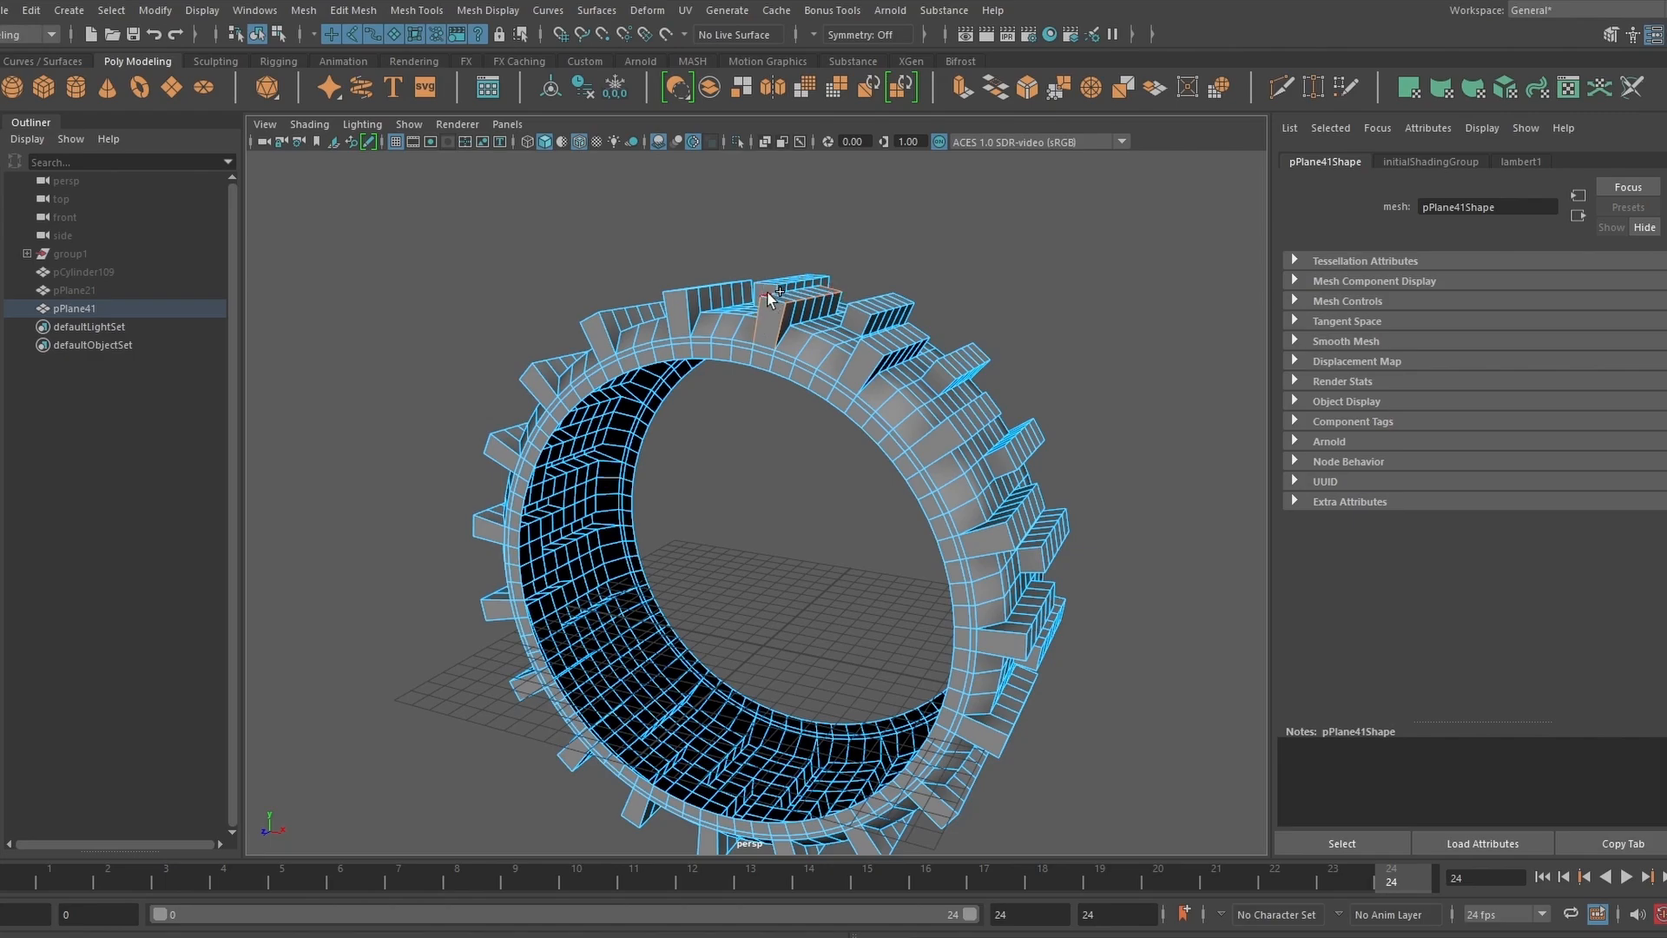
{"action": "right_click", "coordinate": [978, 287], "text": "shift"}
{"action": "right_click_drag", "start_coordinate": [977, 287], "coordinate": [977, 493]}
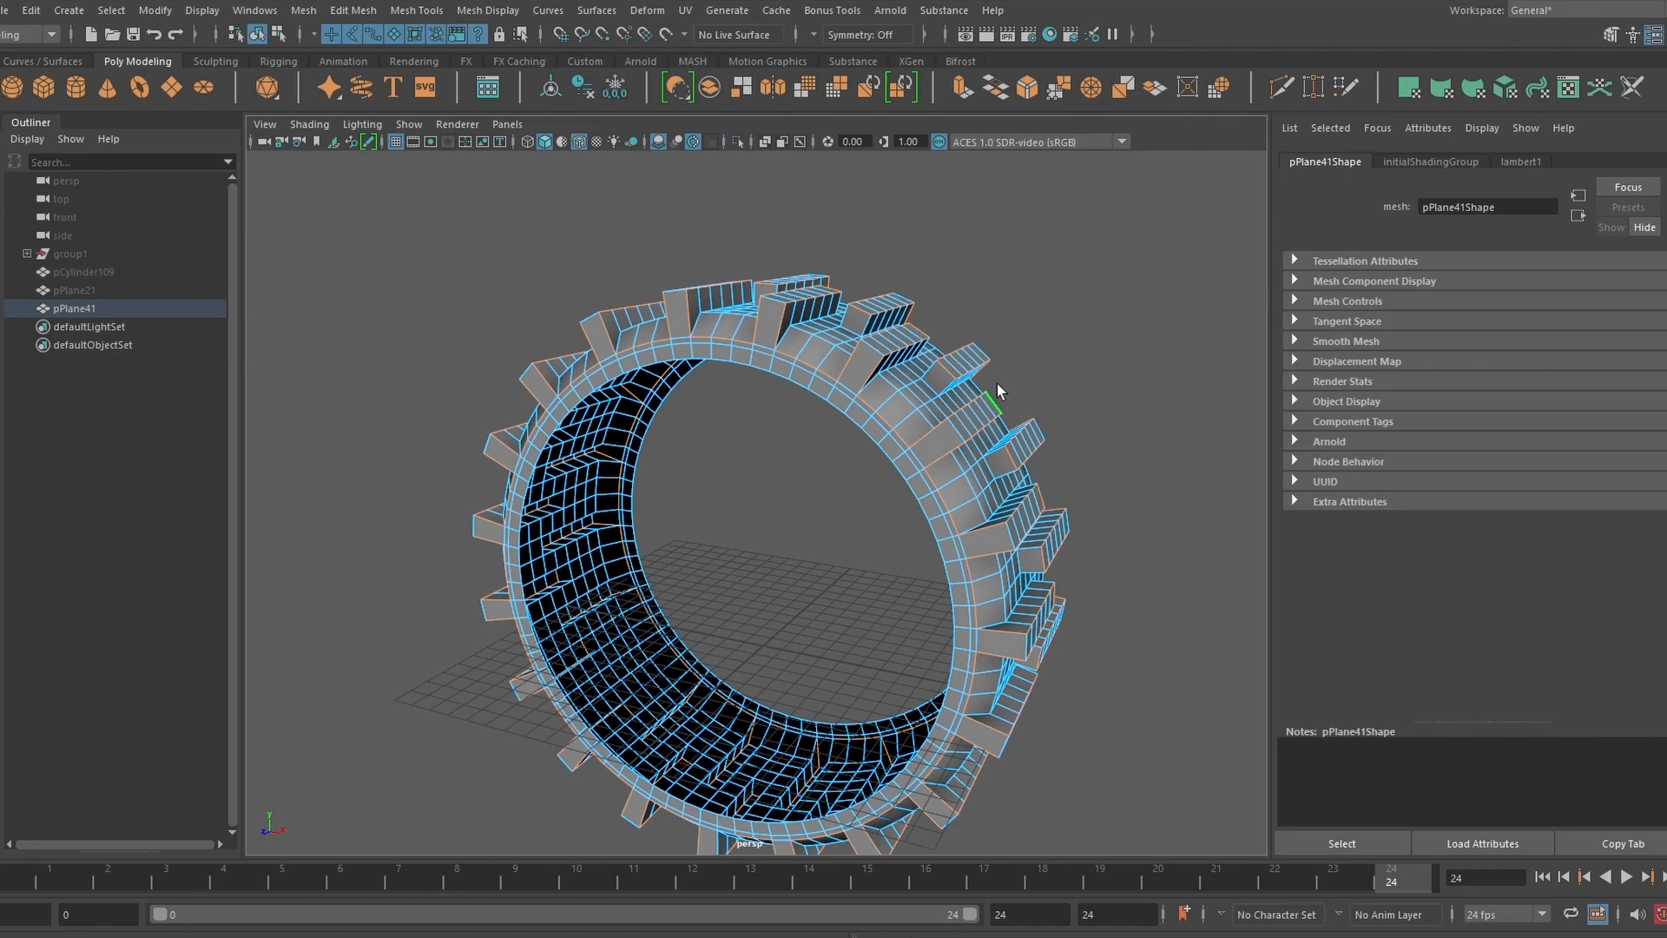
{"action": "right_click_drag", "start_coordinate": [997, 383], "coordinate": [1092, 295], "text": "shift"}
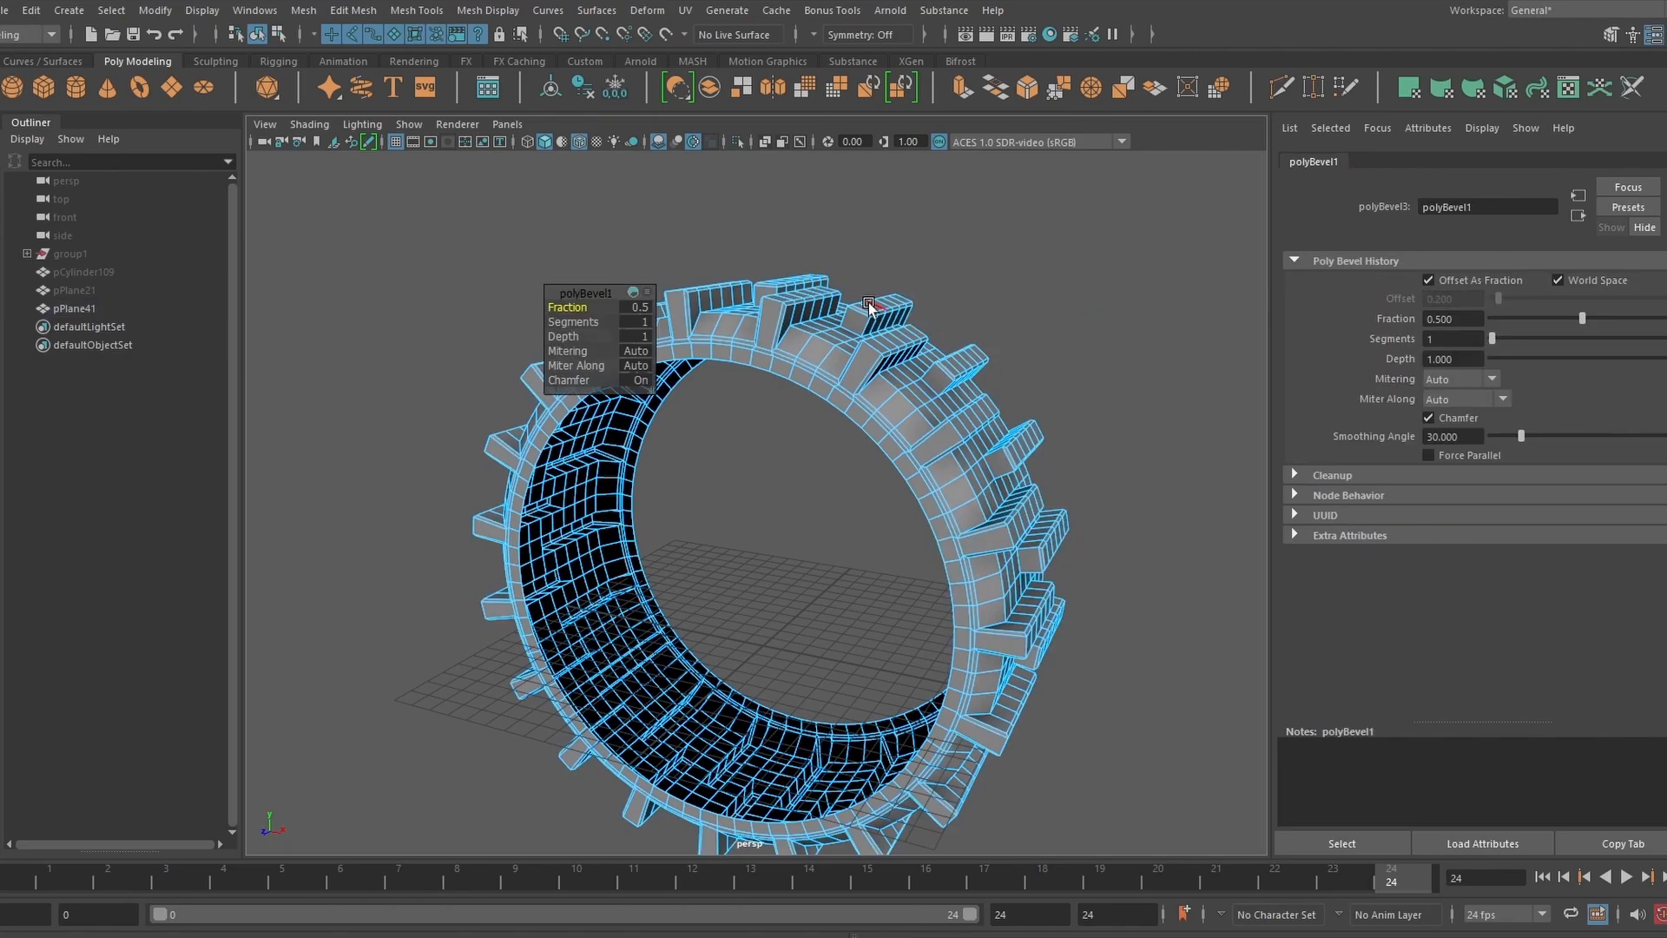
{"action": "left_click", "coordinate": [637, 382]}
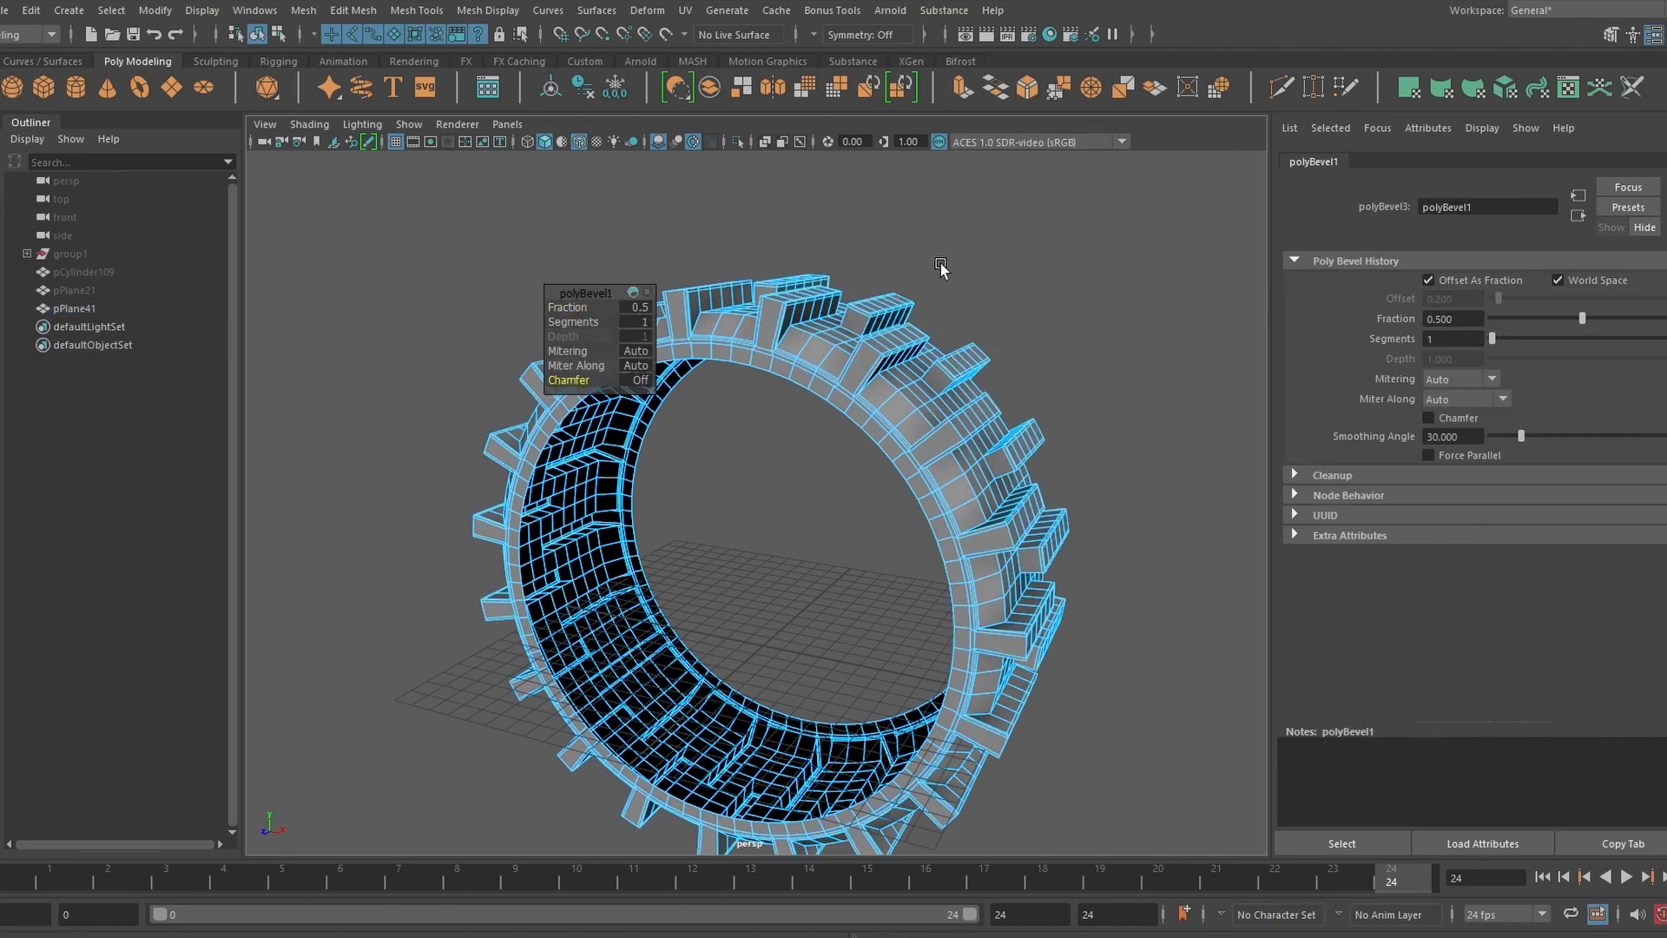
{"action": "right_click_drag", "start_coordinate": [940, 266], "coordinate": [1055, 237]}
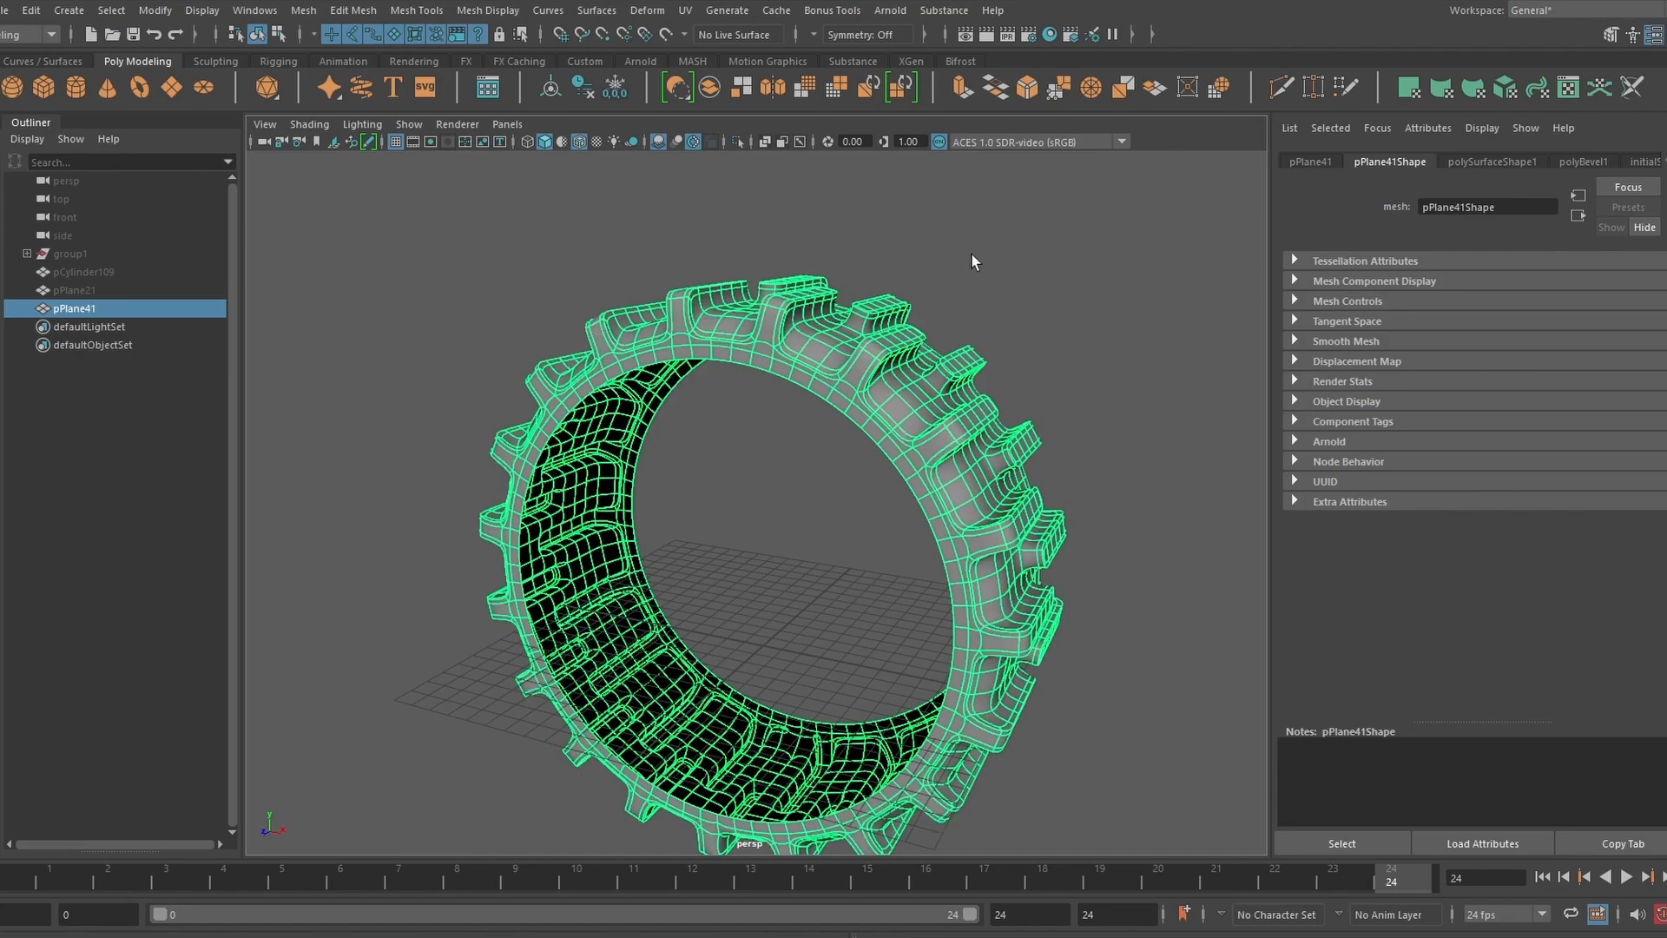
- Turn off the wireframe overlay on the shaded tire and inspect its smoothed surface
{"action": "left_click", "coordinate": [923, 282]}
{"action": "left_click", "coordinate": [580, 142]}
{"action": "mouse_move", "coordinate": [886, 295]}
{"action": "left_mouse_down", "text": "alt"}
{"action": "mouse_move", "coordinate": [968, 275]}
{"action": "mouse_move", "coordinate": [930, 343]}
{"action": "mouse_move", "coordinate": [995, 331]}
{"action": "mouse_move", "coordinate": [923, 339]}
{"action": "mouse_move", "coordinate": [998, 342]}
{"action": "mouse_move", "coordinate": [923, 383]}
{"action": "left_mouse_up", "text": "alt"}
{"action": "right_click_drag", "start_coordinate": [923, 383], "coordinate": [879, 368], "text": "alt"}
- Add a lattice deformer to the tire with 2 S divisions, 2 T divisions and 5 U divisions
{"action": "left_click", "coordinate": [879, 368]}
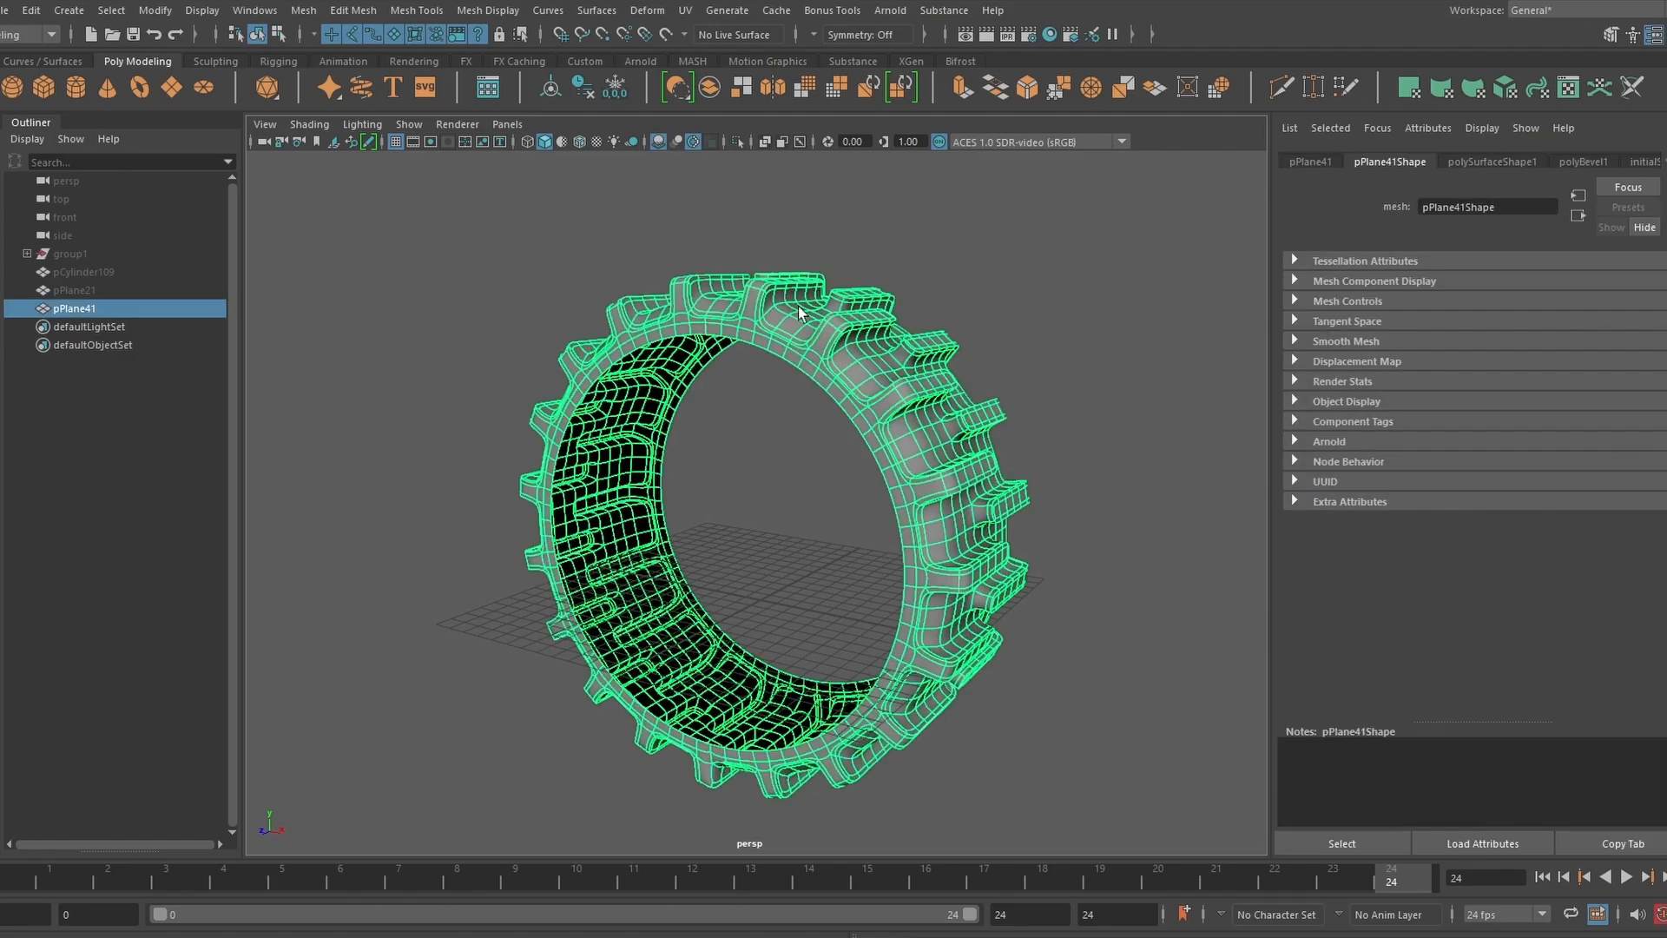
{"action": "left_click", "coordinate": [647, 9]}
{"action": "left_click", "coordinate": [691, 153]}
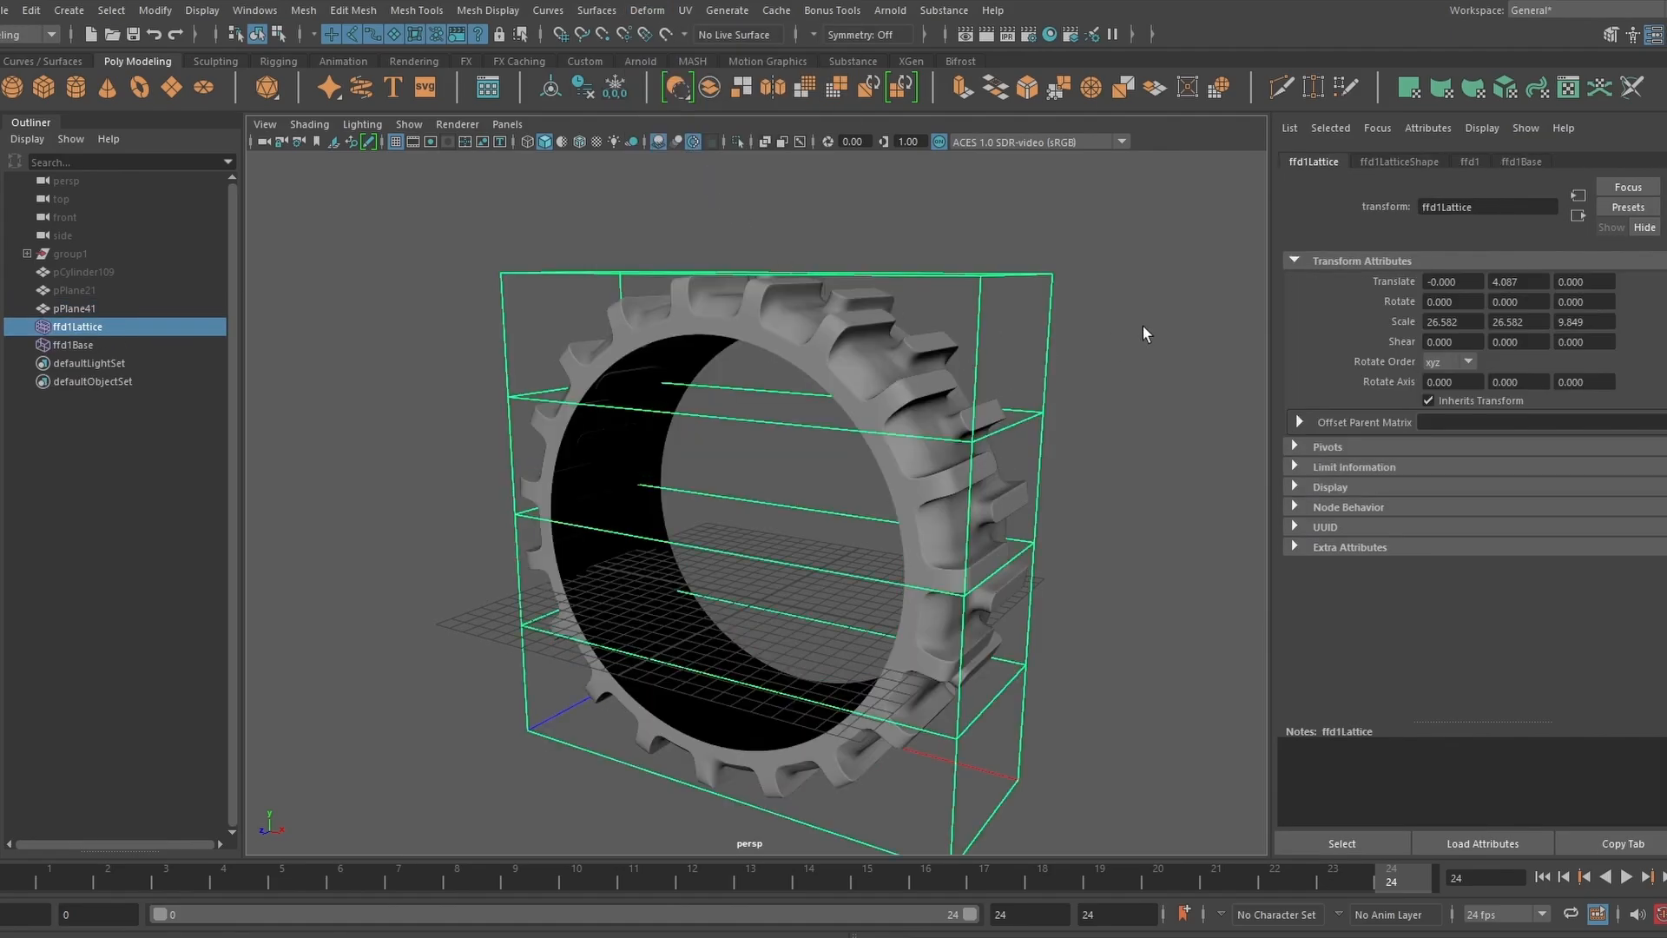
{"action": "left_click", "coordinate": [1412, 163]}
{"action": "left_click", "coordinate": [1441, 303]}
{"action": "type", "text": "2"}
{"action": "key", "text": "Return"}
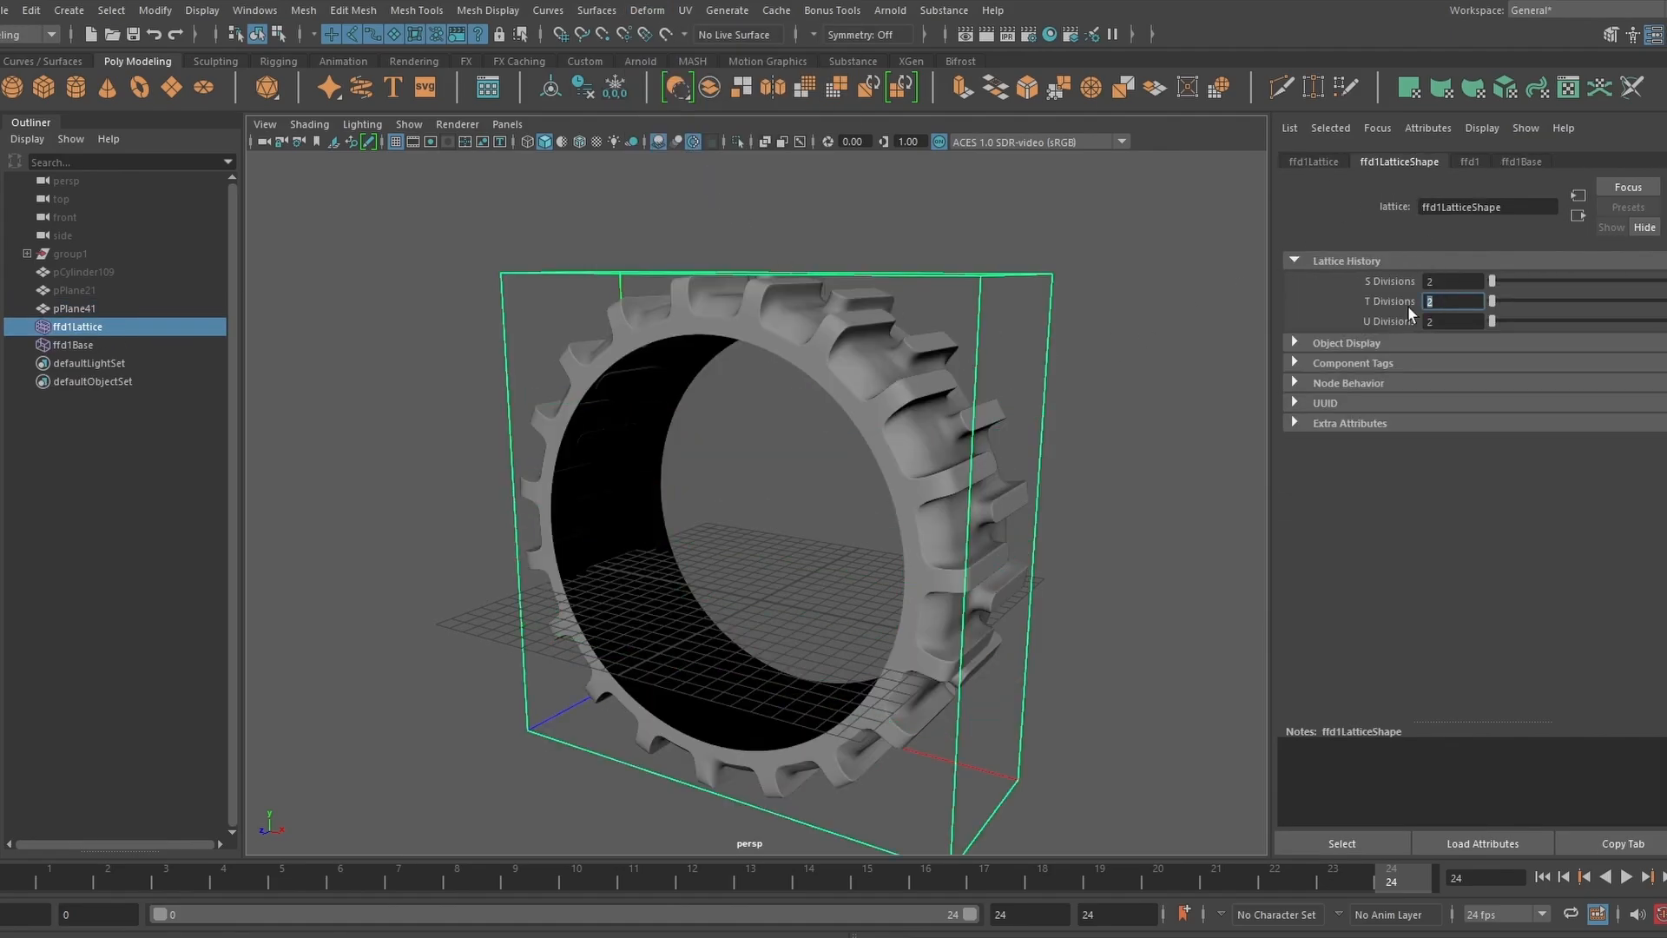
{"action": "key", "text": "Tab"}
{"action": "type", "text": "5"}
{"action": "key", "text": "Return"}
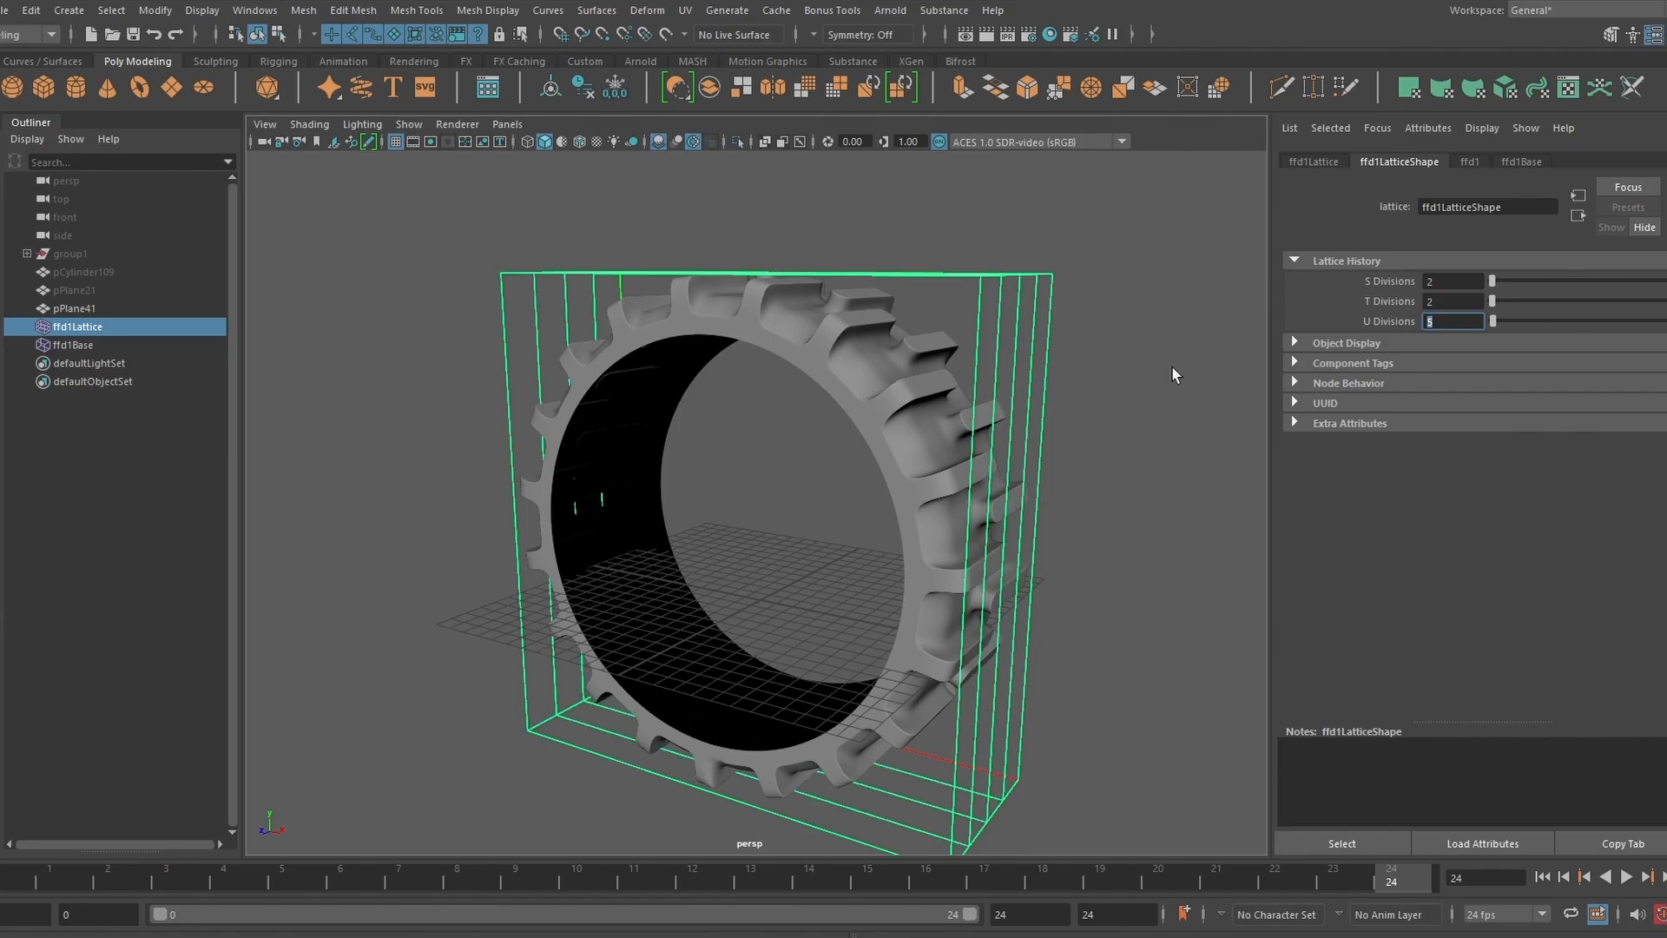
- In the side view, rotate the lattice's second and fourth point columns together and the middle column separately to curve the treads
{"action": "left_click", "coordinate": [1051, 424]}
{"action": "key", "text": "space"}
{"action": "key", "text": "space"}
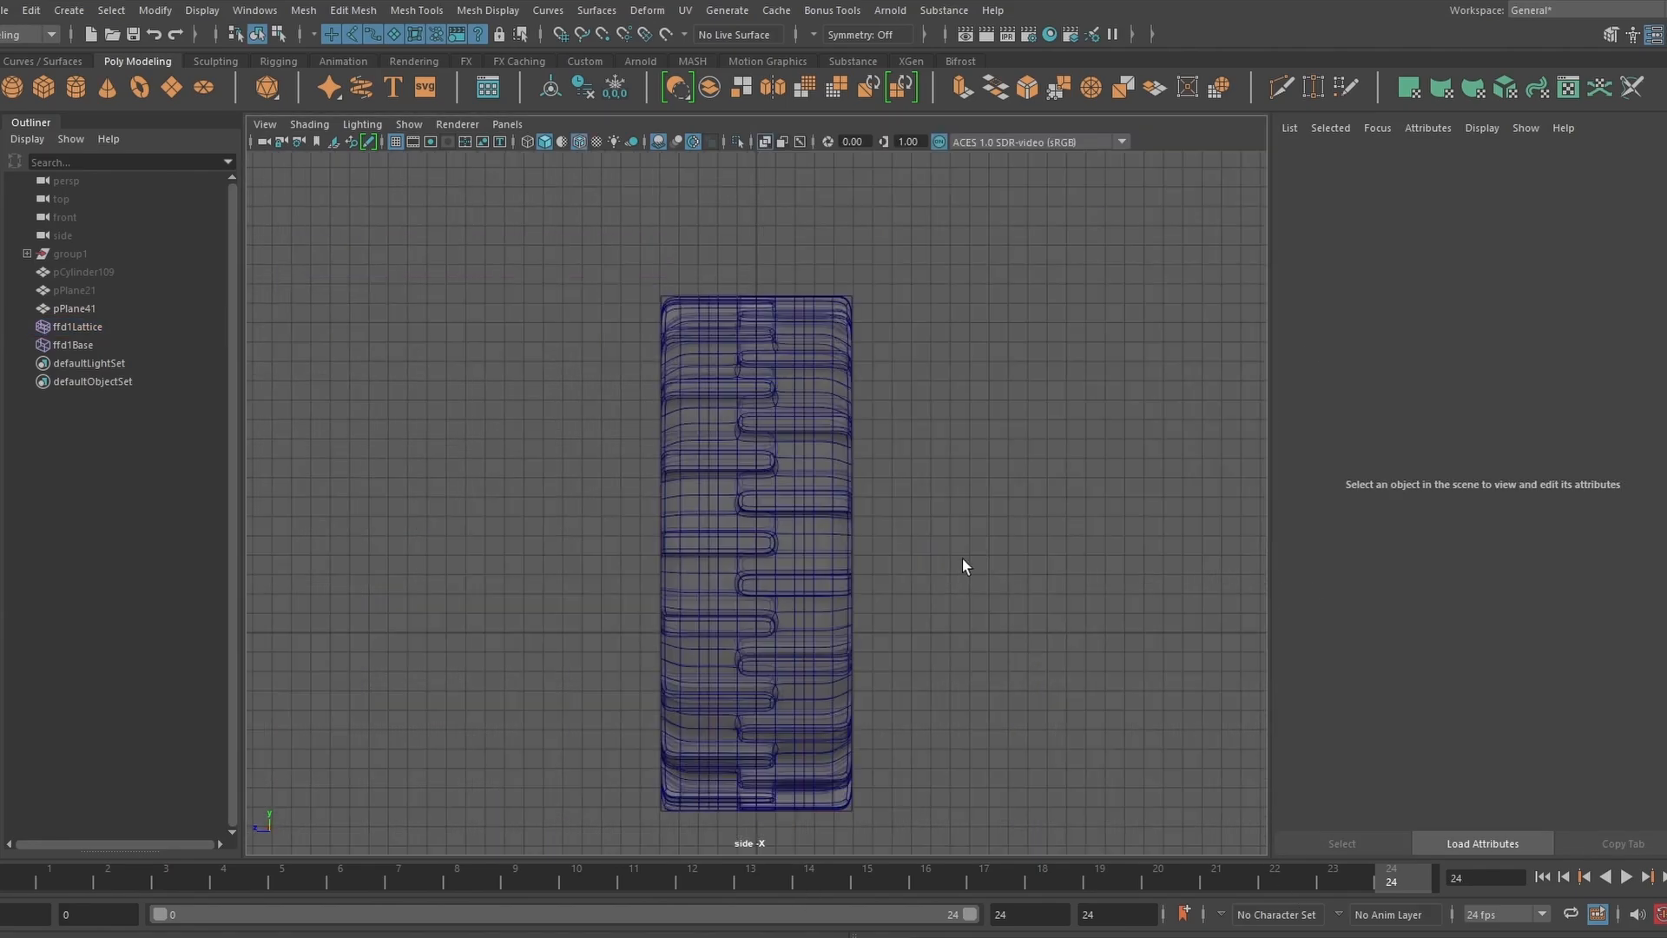
{"action": "left_click", "coordinate": [853, 296]}
{"action": "right_click_drag", "start_coordinate": [941, 294], "coordinate": [937, 224]}
{"action": "left_click_drag", "start_coordinate": [695, 281], "coordinate": [731, 825]}
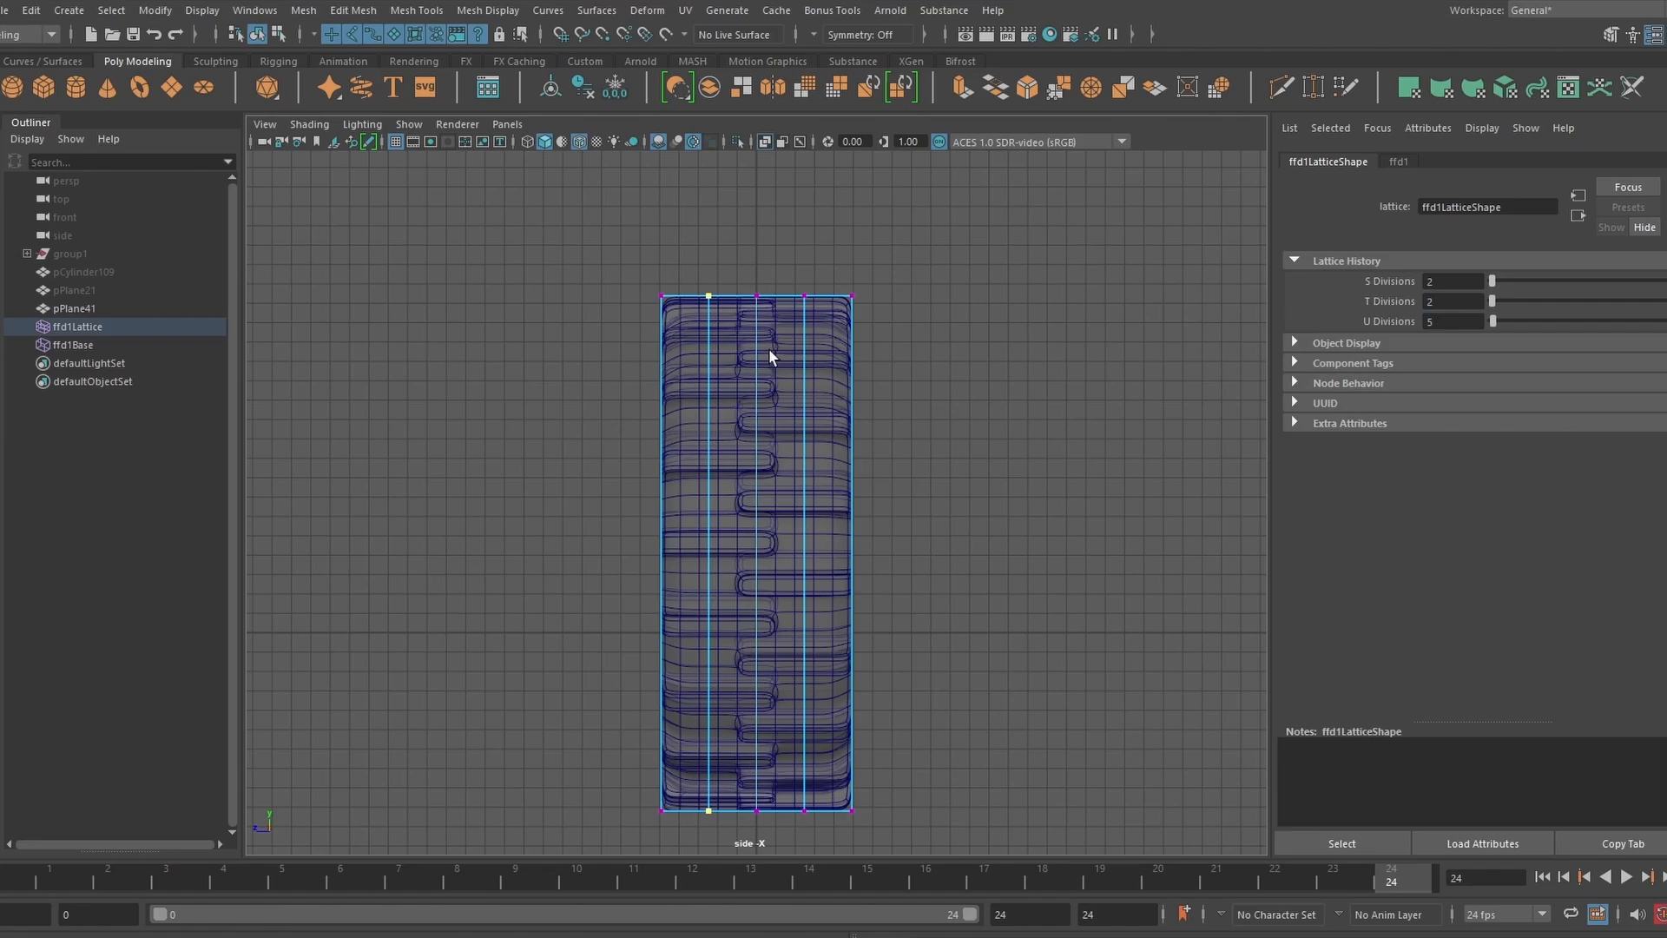
{"action": "left_click_drag", "start_coordinate": [797, 265], "coordinate": [824, 792], "text": "shift"}
{"action": "key", "text": "e"}
{"action": "left_click_drag", "start_coordinate": [757, 501], "coordinate": [748, 503]}
{"action": "left_click_drag", "start_coordinate": [742, 250], "coordinate": [779, 822]}
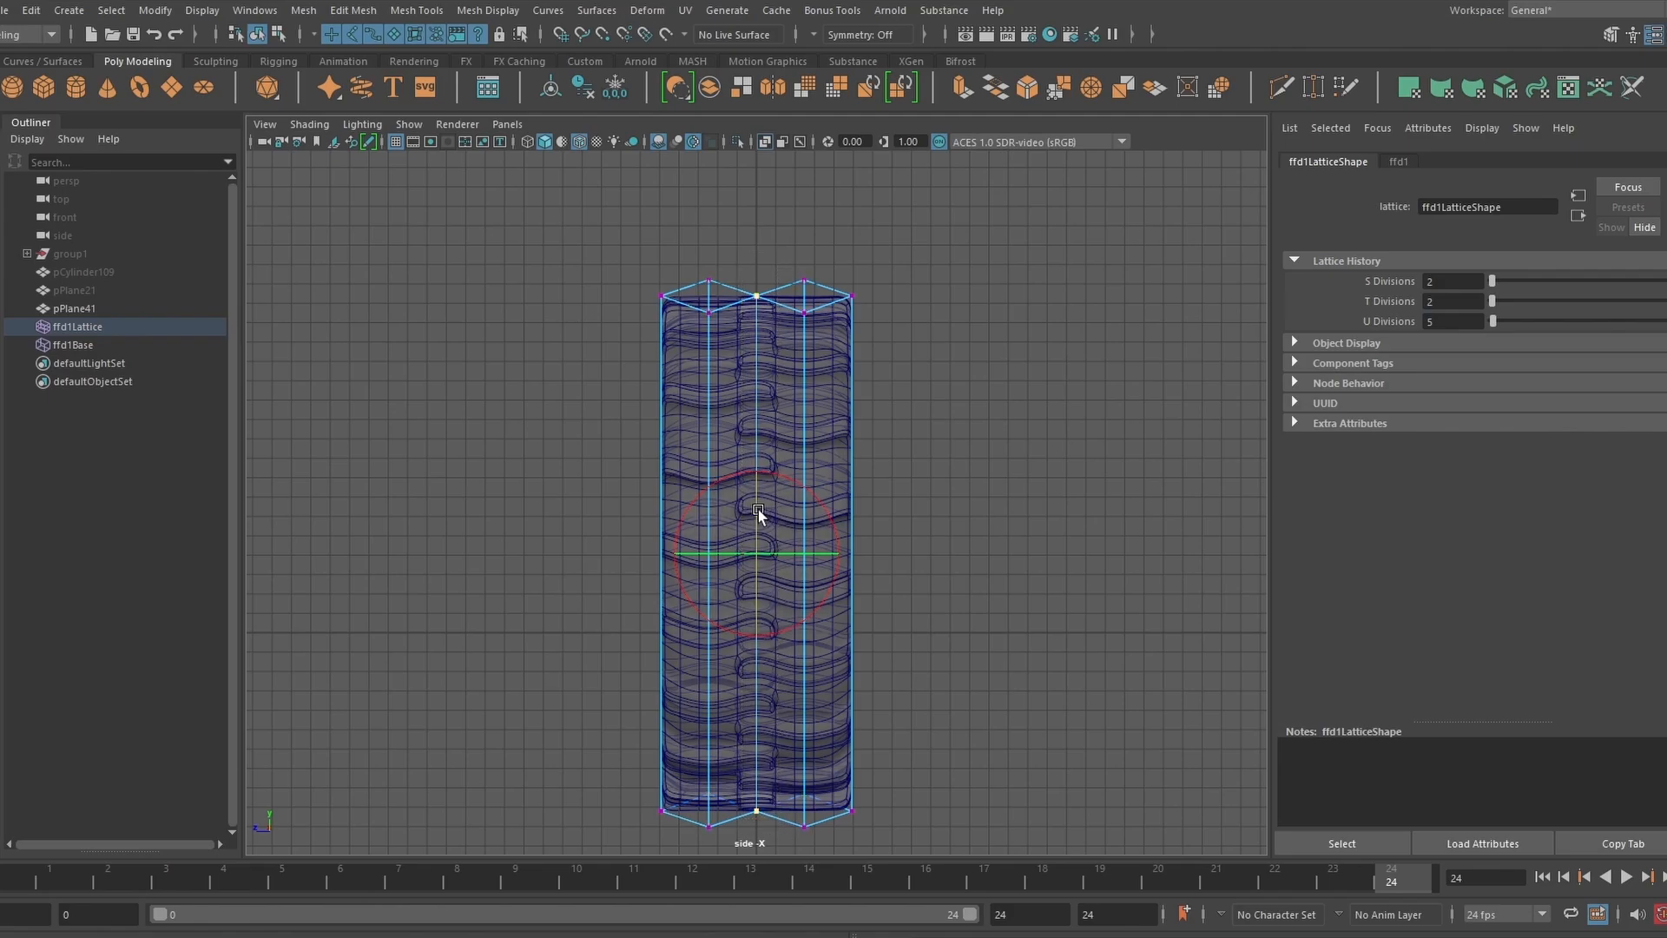
{"action": "left_click_drag", "start_coordinate": [758, 508], "coordinate": [755, 500]}
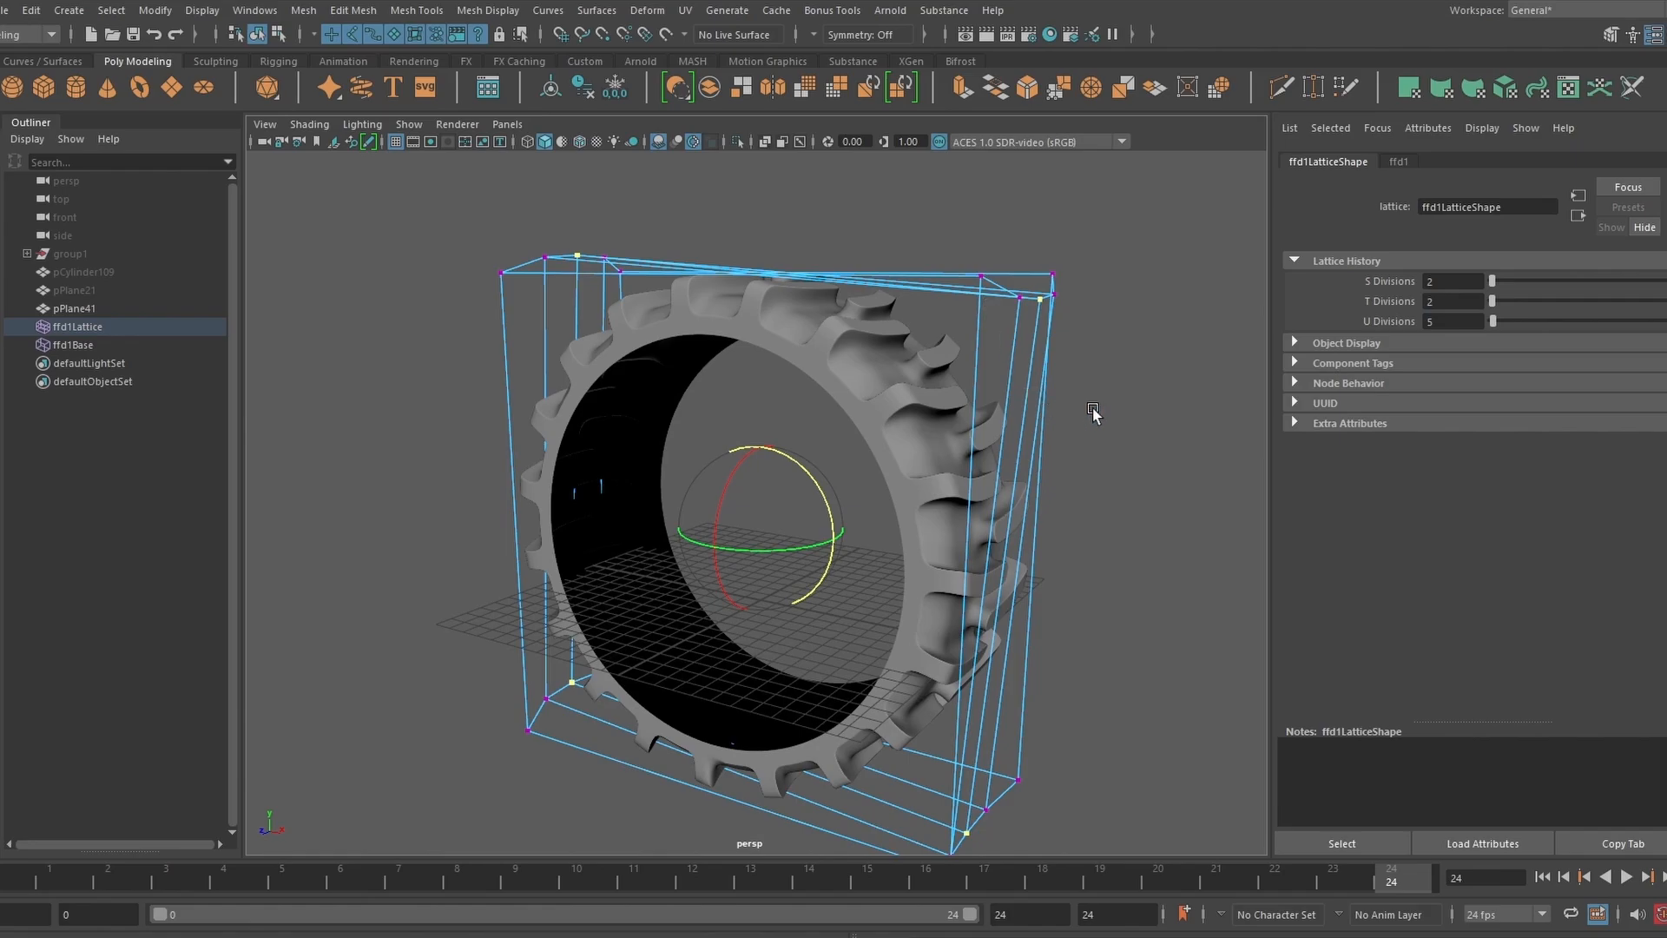
- Delete the tire's construction history to bake in the lattice deformation, and freeze its transformations
{"action": "left_click_drag", "start_coordinate": [1093, 413], "coordinate": [1070, 407], "text": "alt"}
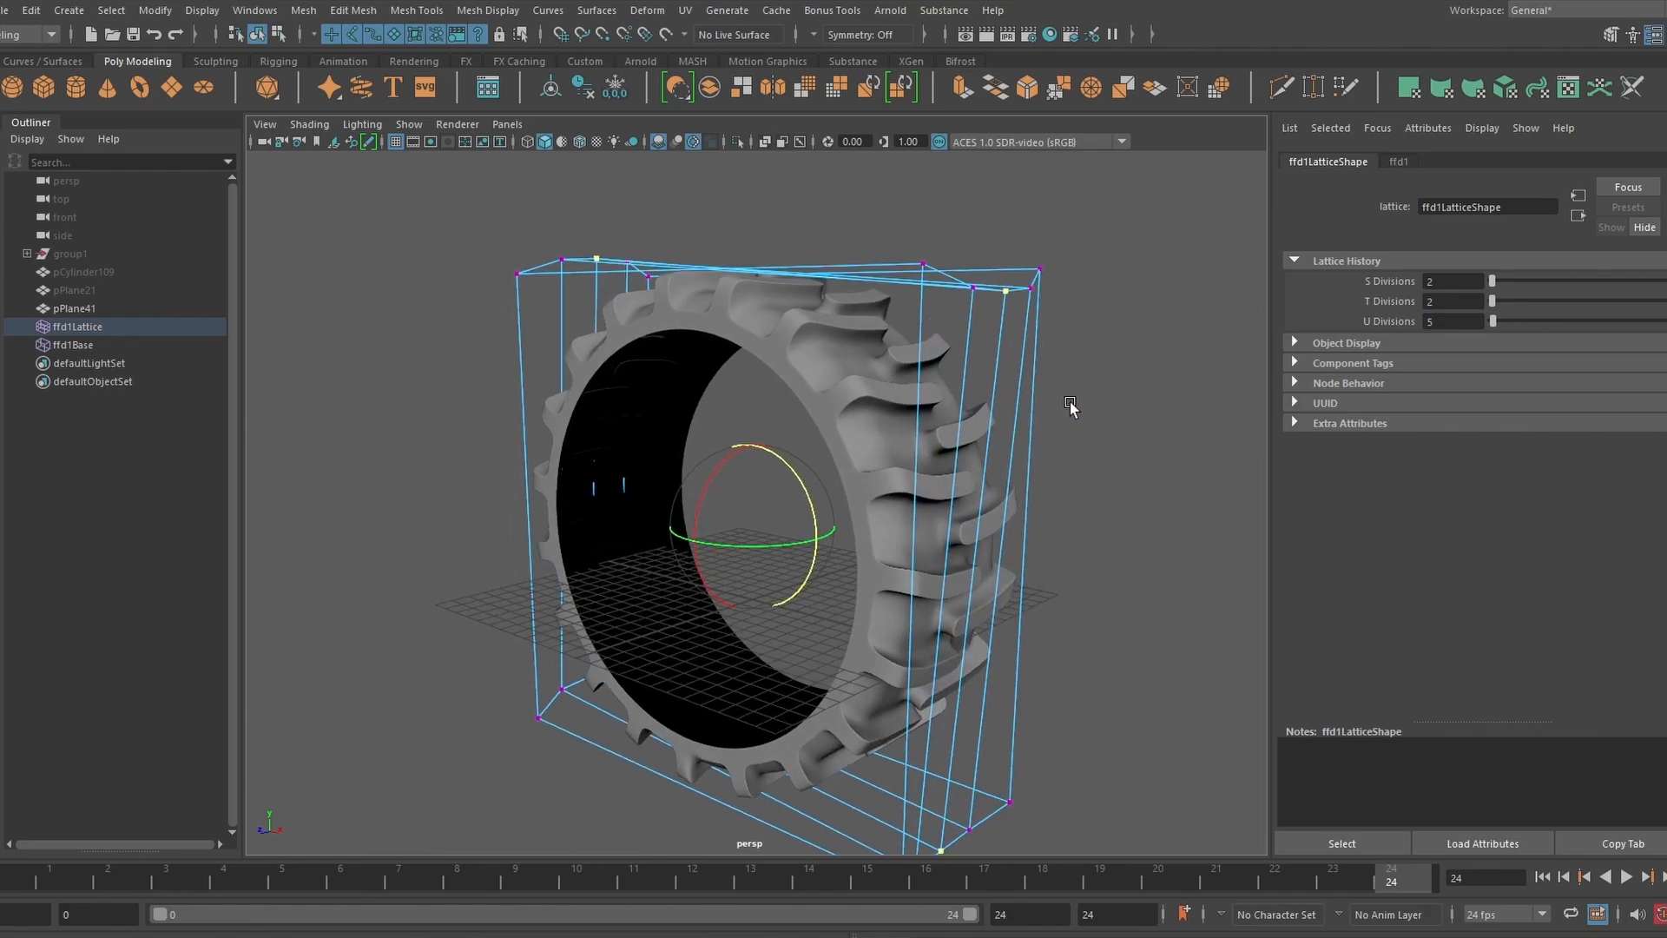
{"action": "left_click", "coordinate": [867, 378]}
{"action": "left_click", "coordinate": [582, 88]}
{"action": "left_click", "coordinate": [617, 92]}
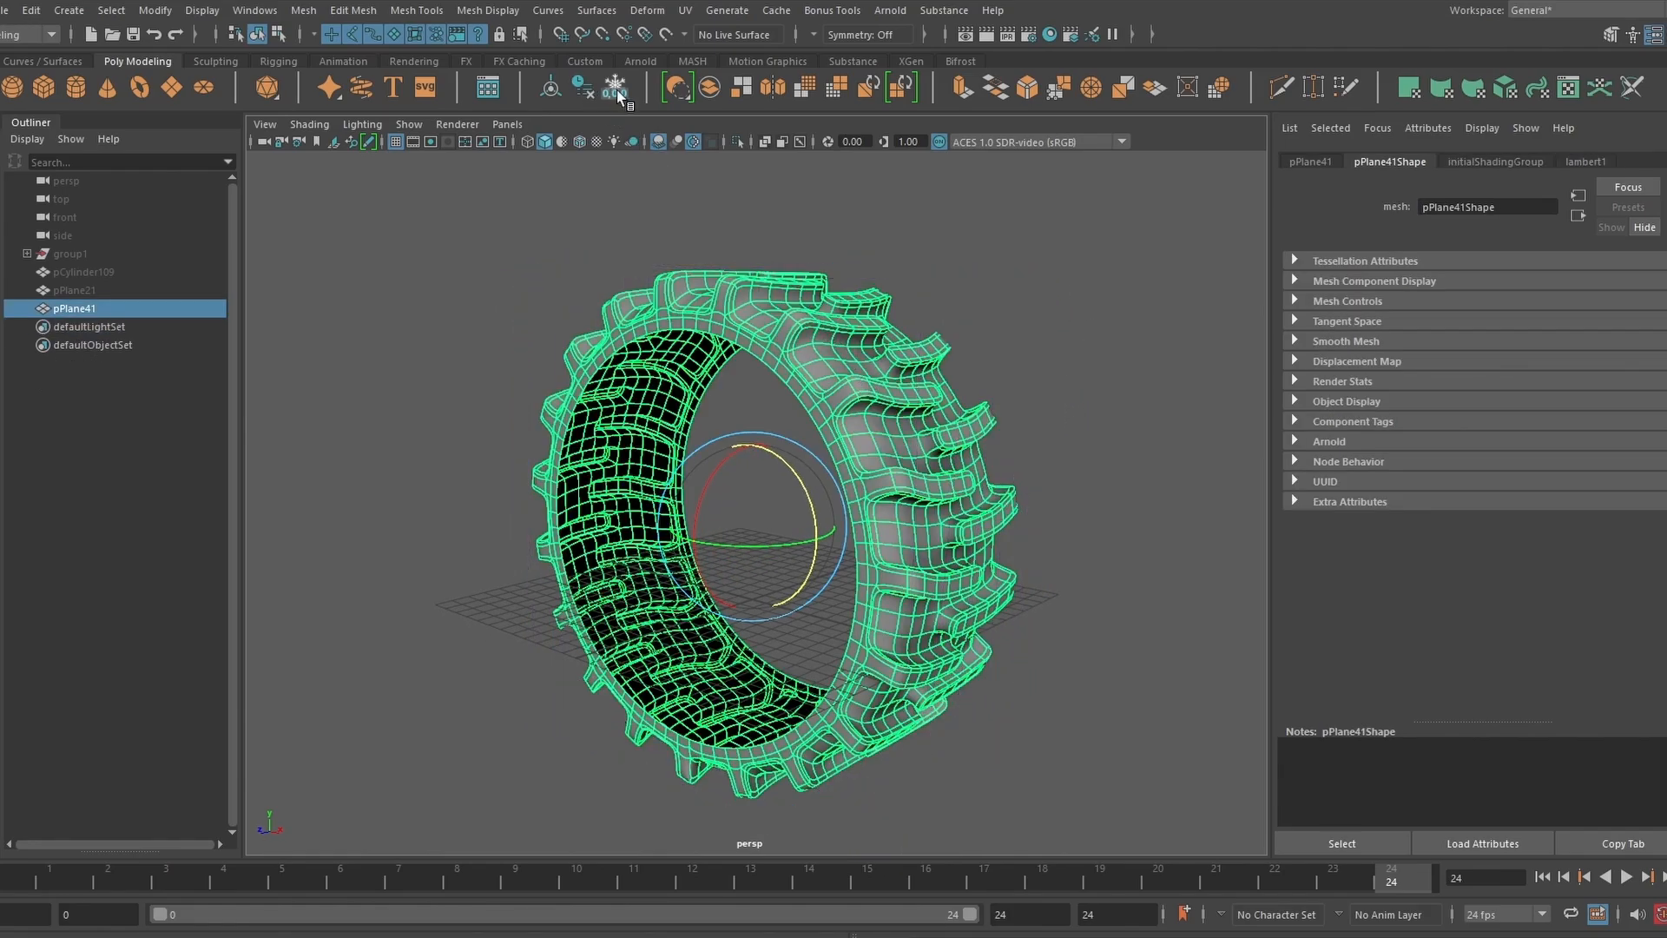
{"action": "left_click", "coordinate": [1005, 302]}
{"action": "left_click_drag", "start_coordinate": [877, 388], "coordinate": [859, 316], "text": "alt"}
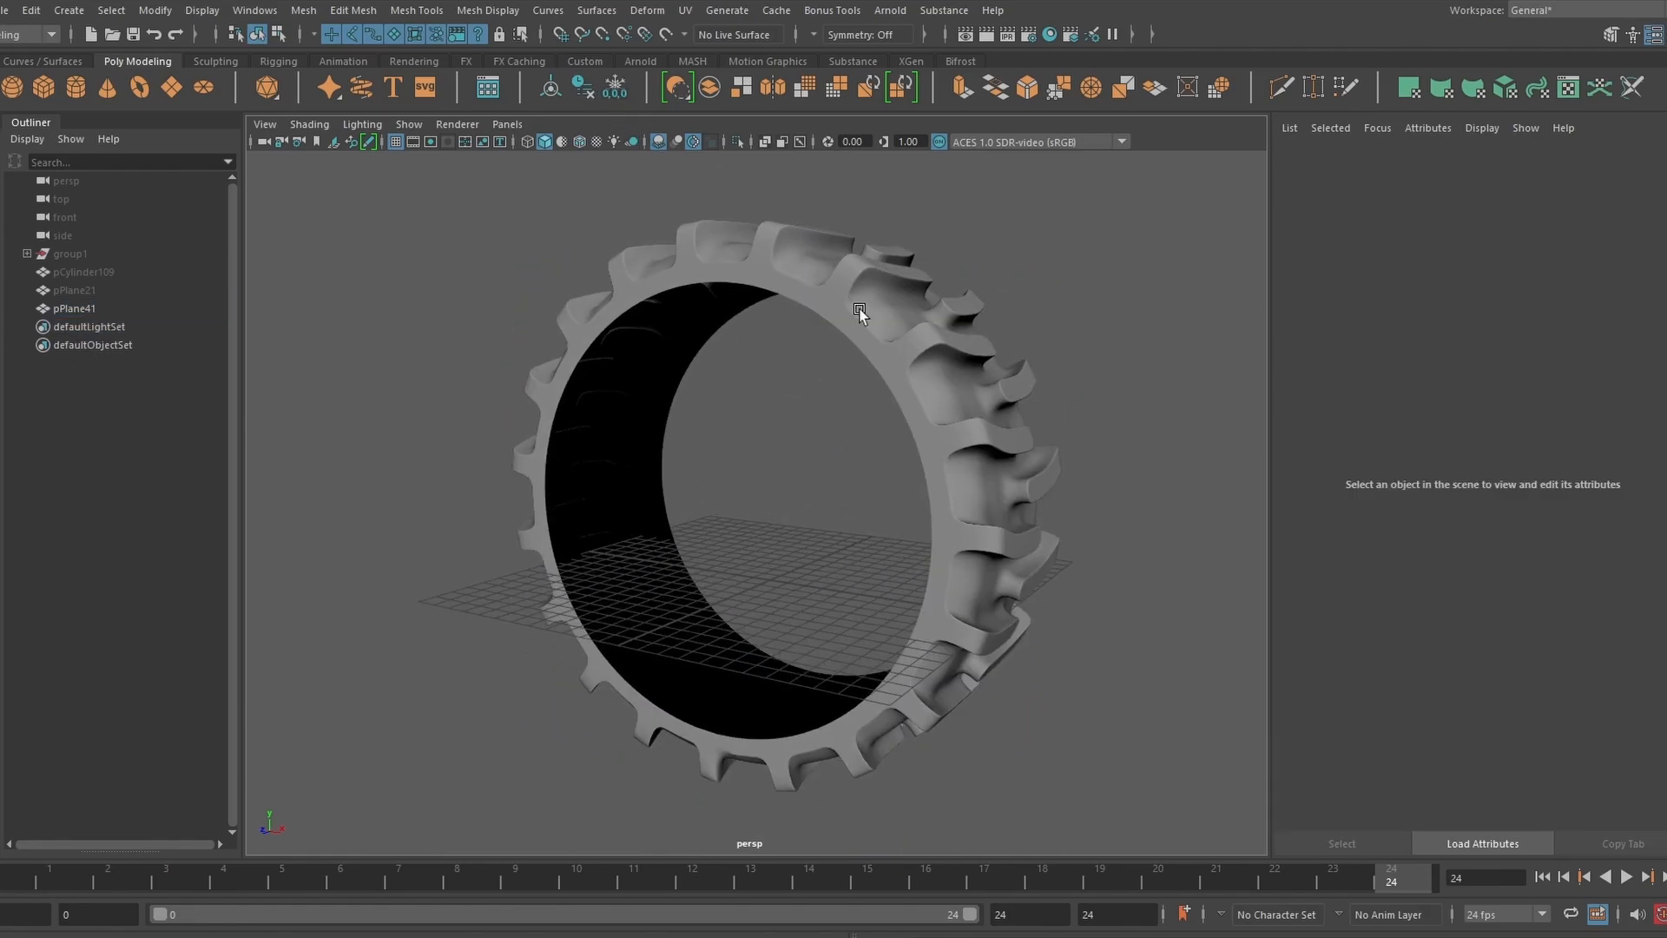
- Select all the tire's vertices and merge them with a distance threshold of 0.01
{"action": "left_click", "coordinate": [844, 305]}
{"action": "right_click_drag", "start_coordinate": [793, 421], "coordinate": [596, 329]}
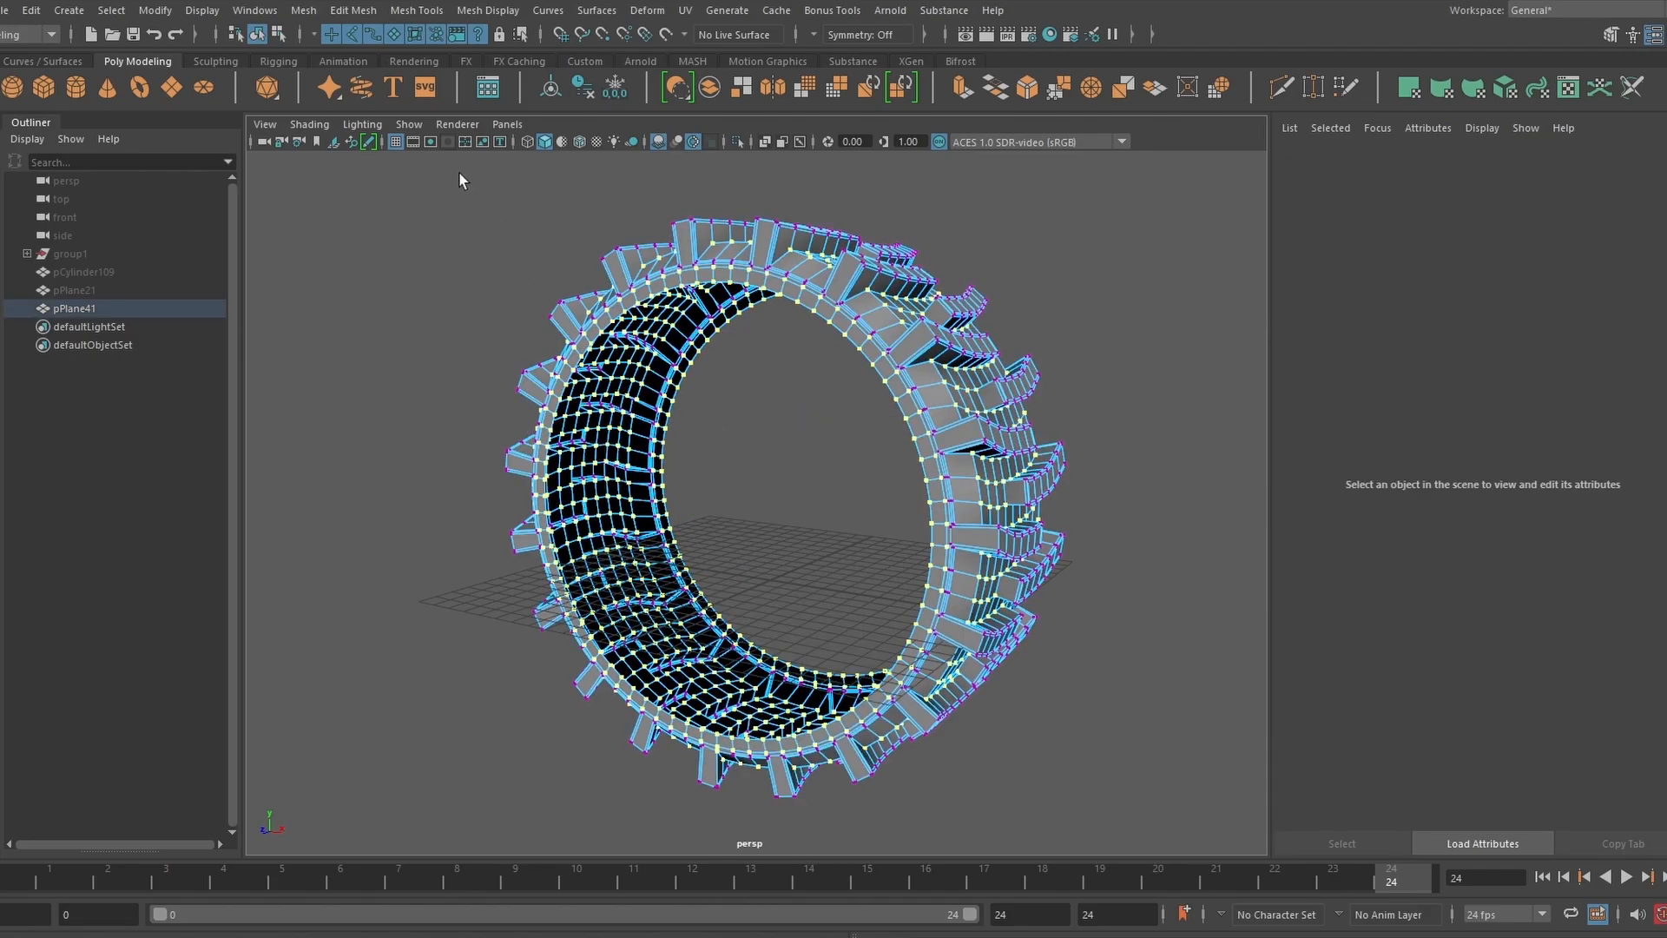
{"action": "left_click_drag", "start_coordinate": [459, 171], "coordinate": [1110, 809]}
{"action": "right_click_drag", "start_coordinate": [1101, 348], "coordinate": [1170, 311], "text": "shift"}
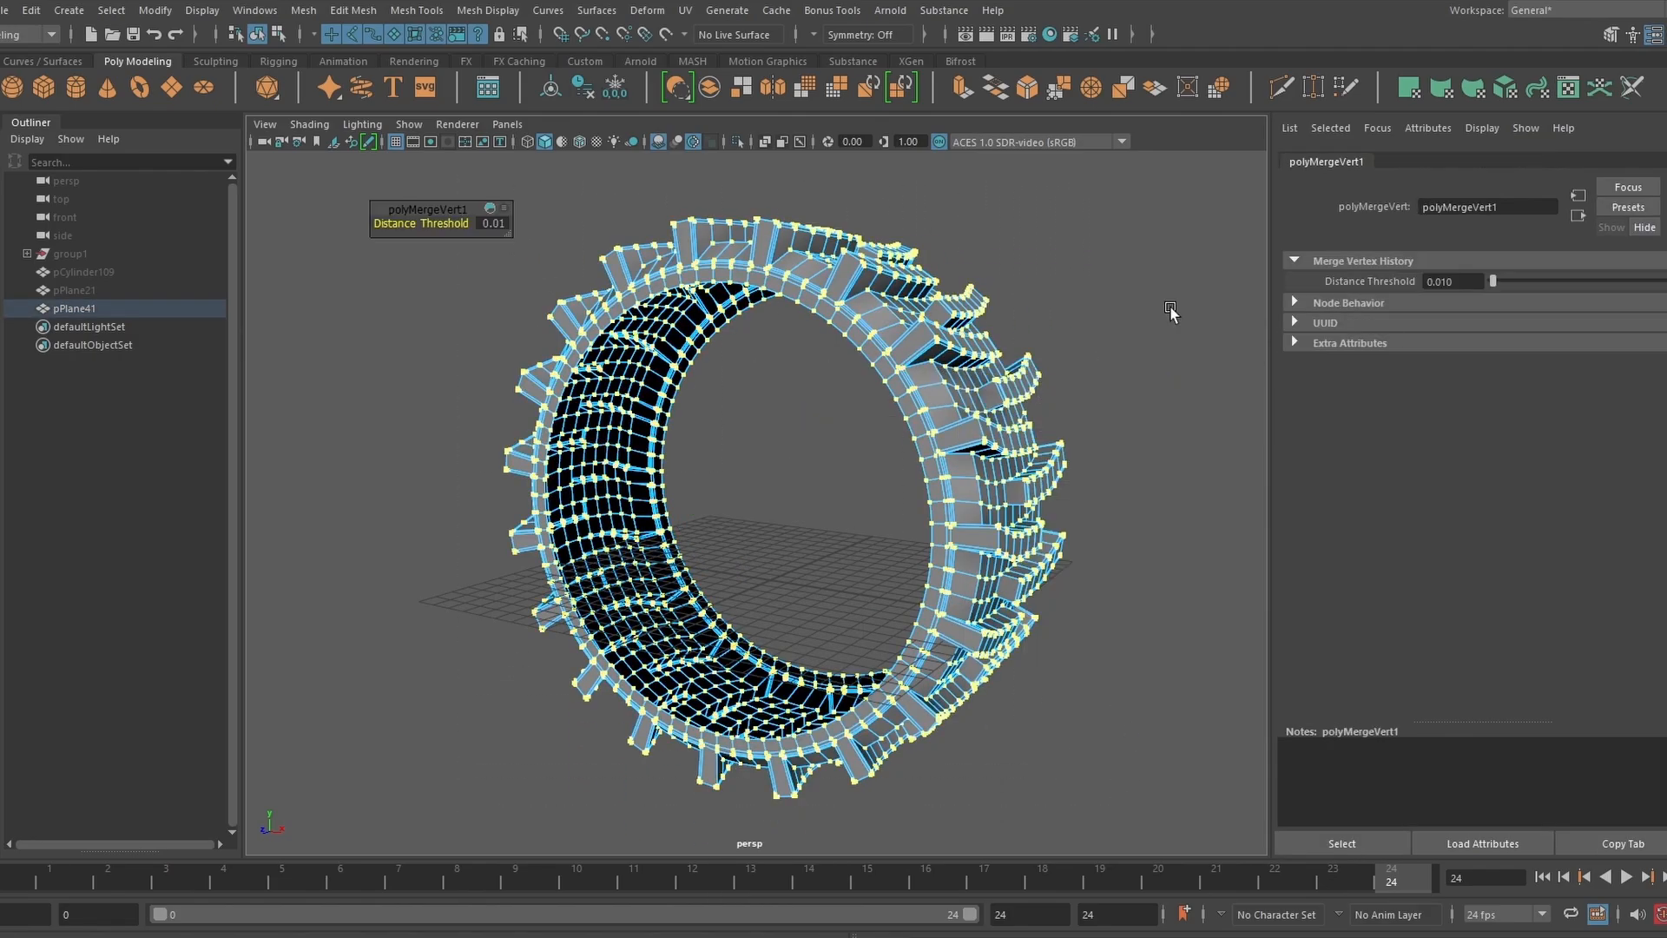
- Select the open border edges on both sides of the tire and set symmetry to Object Z
{"action": "key", "text": "F8"}
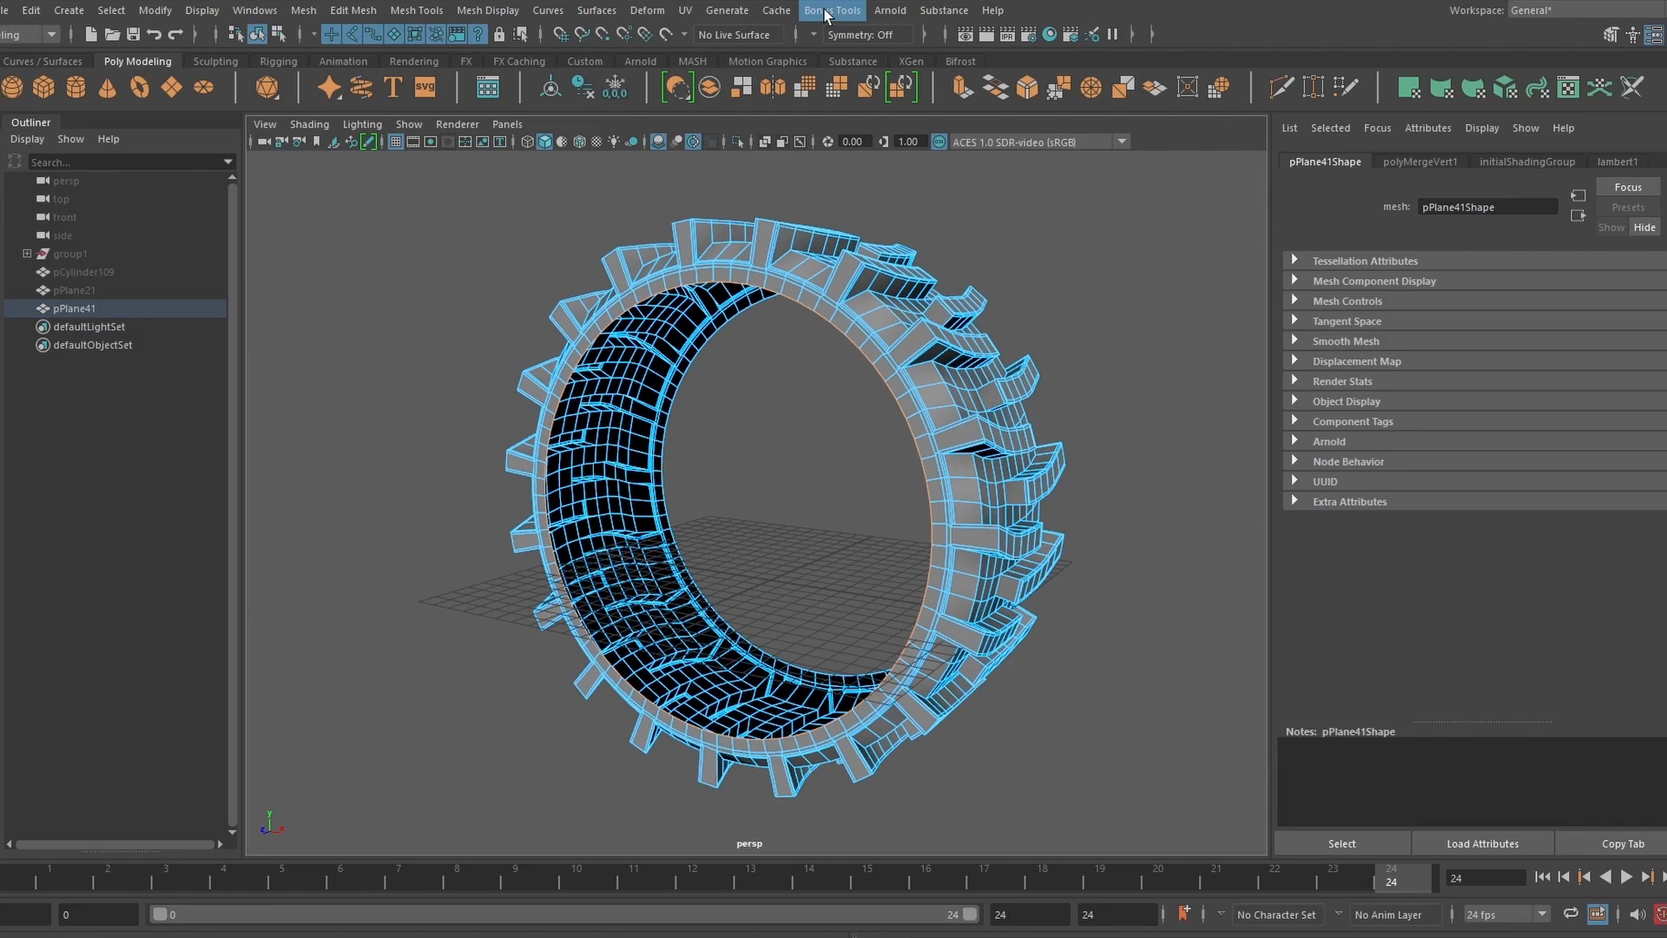
{"action": "left_click", "coordinate": [814, 35]}
{"action": "left_click", "coordinate": [856, 101]}
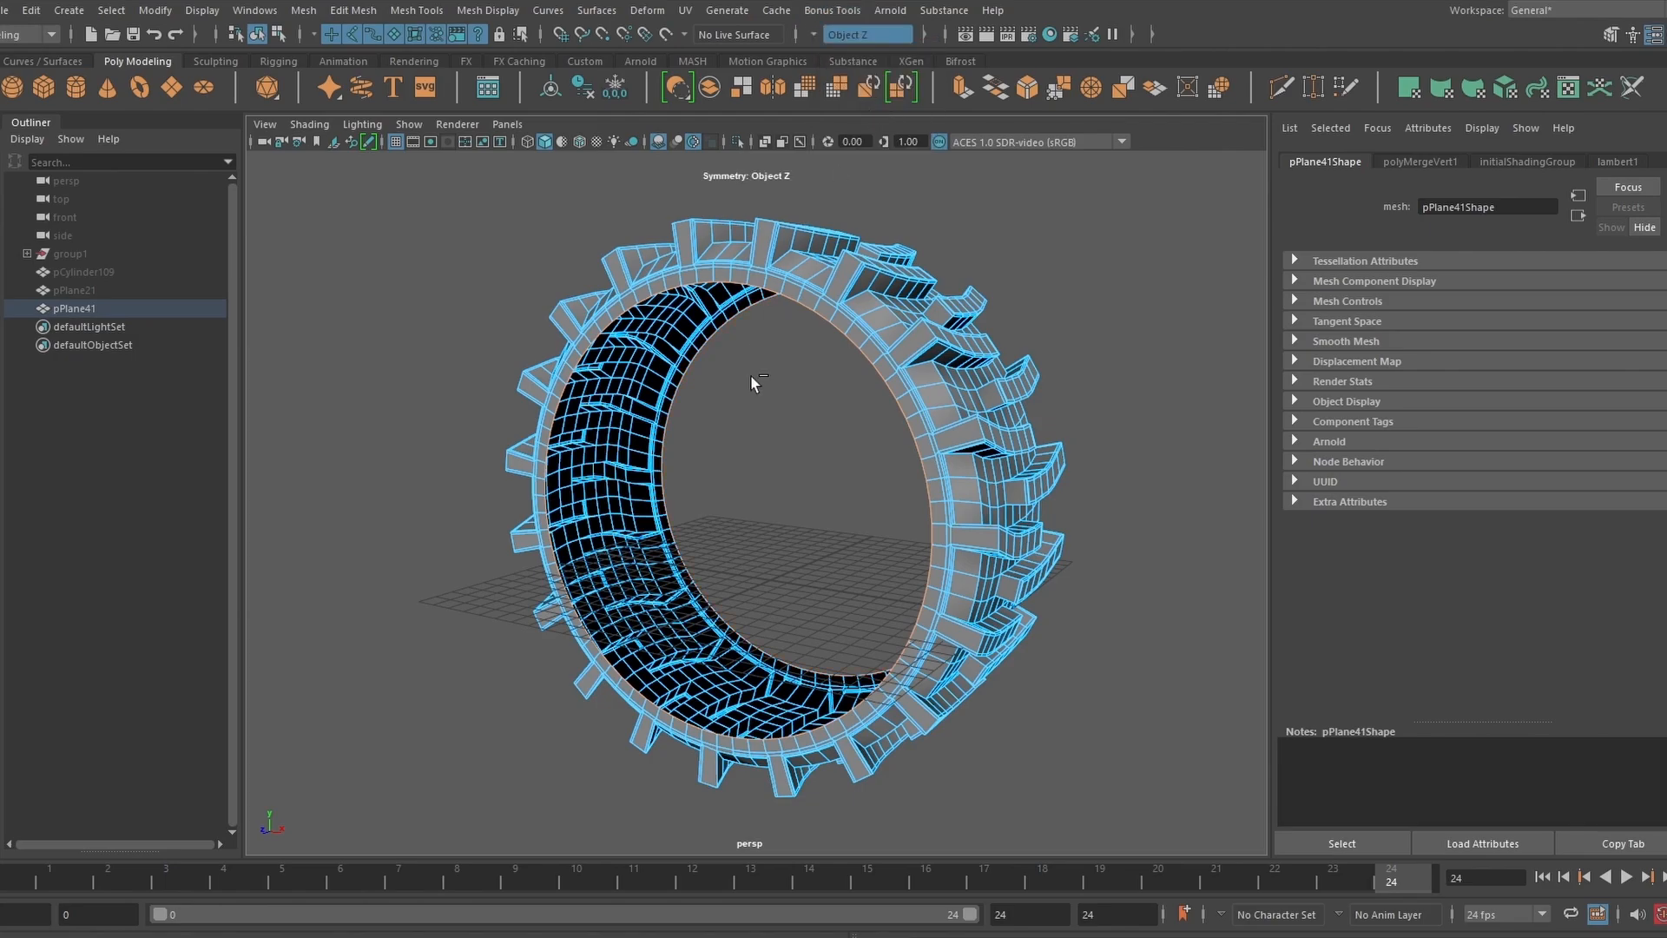
- Extrude the border edges inward three times as sidewalls, using offset 0.4 for the second and offset 0.8 with thickness -0.8 for the third
{"action": "key", "text": "ctrl+e"}
{"action": "mouse_move", "coordinate": [389, 252]}
{"action": "left_mouse_down"}
{"action": "mouse_move", "coordinate": [415, 278]}
{"action": "mouse_move", "coordinate": [395, 251]}
{"action": "left_mouse_up"}
{"action": "key", "text": "ctrl+e"}
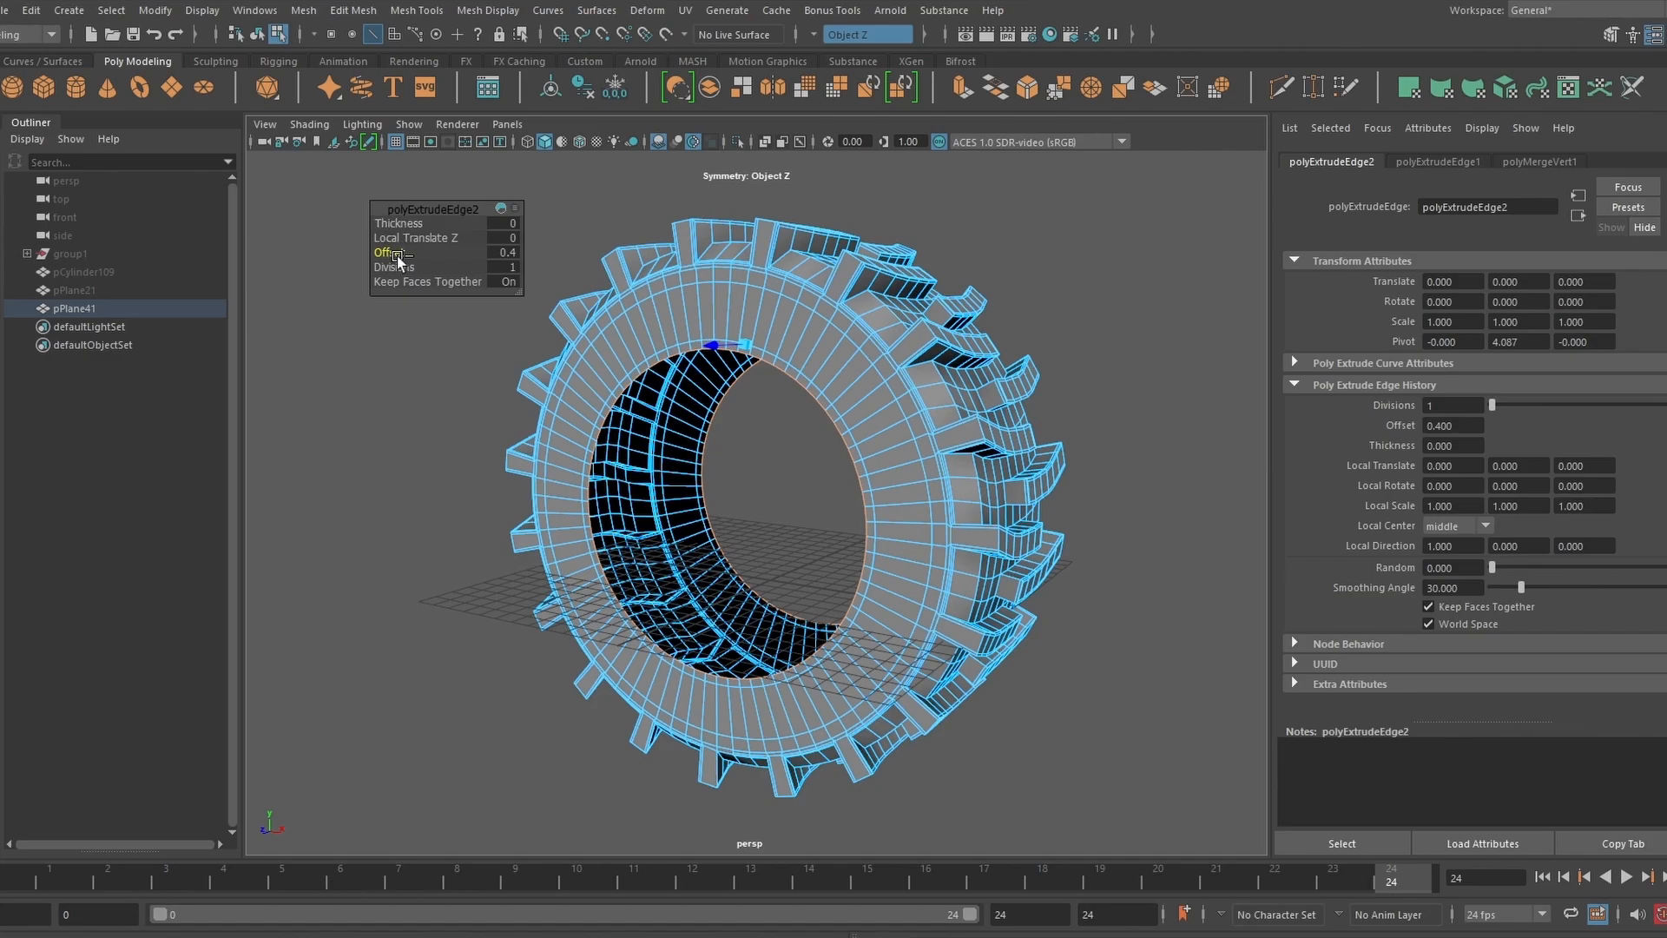
{"action": "key", "text": "ctrl+e"}
{"action": "left_click_drag", "start_coordinate": [395, 251], "coordinate": [405, 225]}
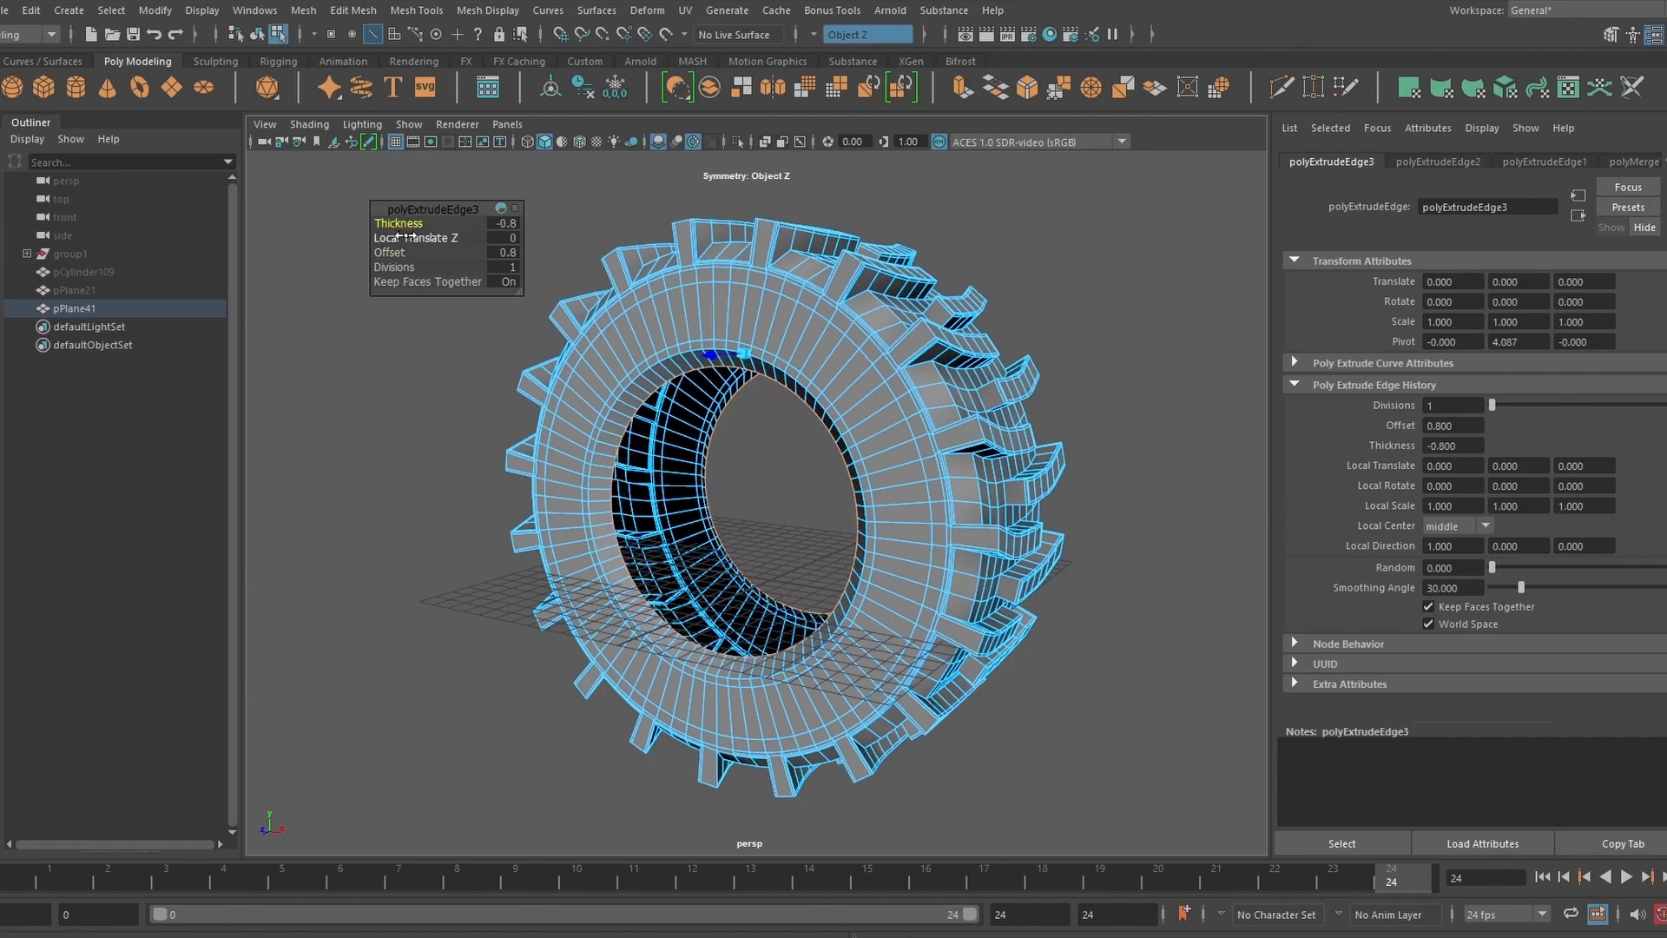
- Select the open inner border edge loops and bridge them to close the inside of the tire
{"action": "right_click_drag", "start_coordinate": [951, 219], "coordinate": [969, 181]}
{"action": "double_click", "coordinate": [695, 372]}
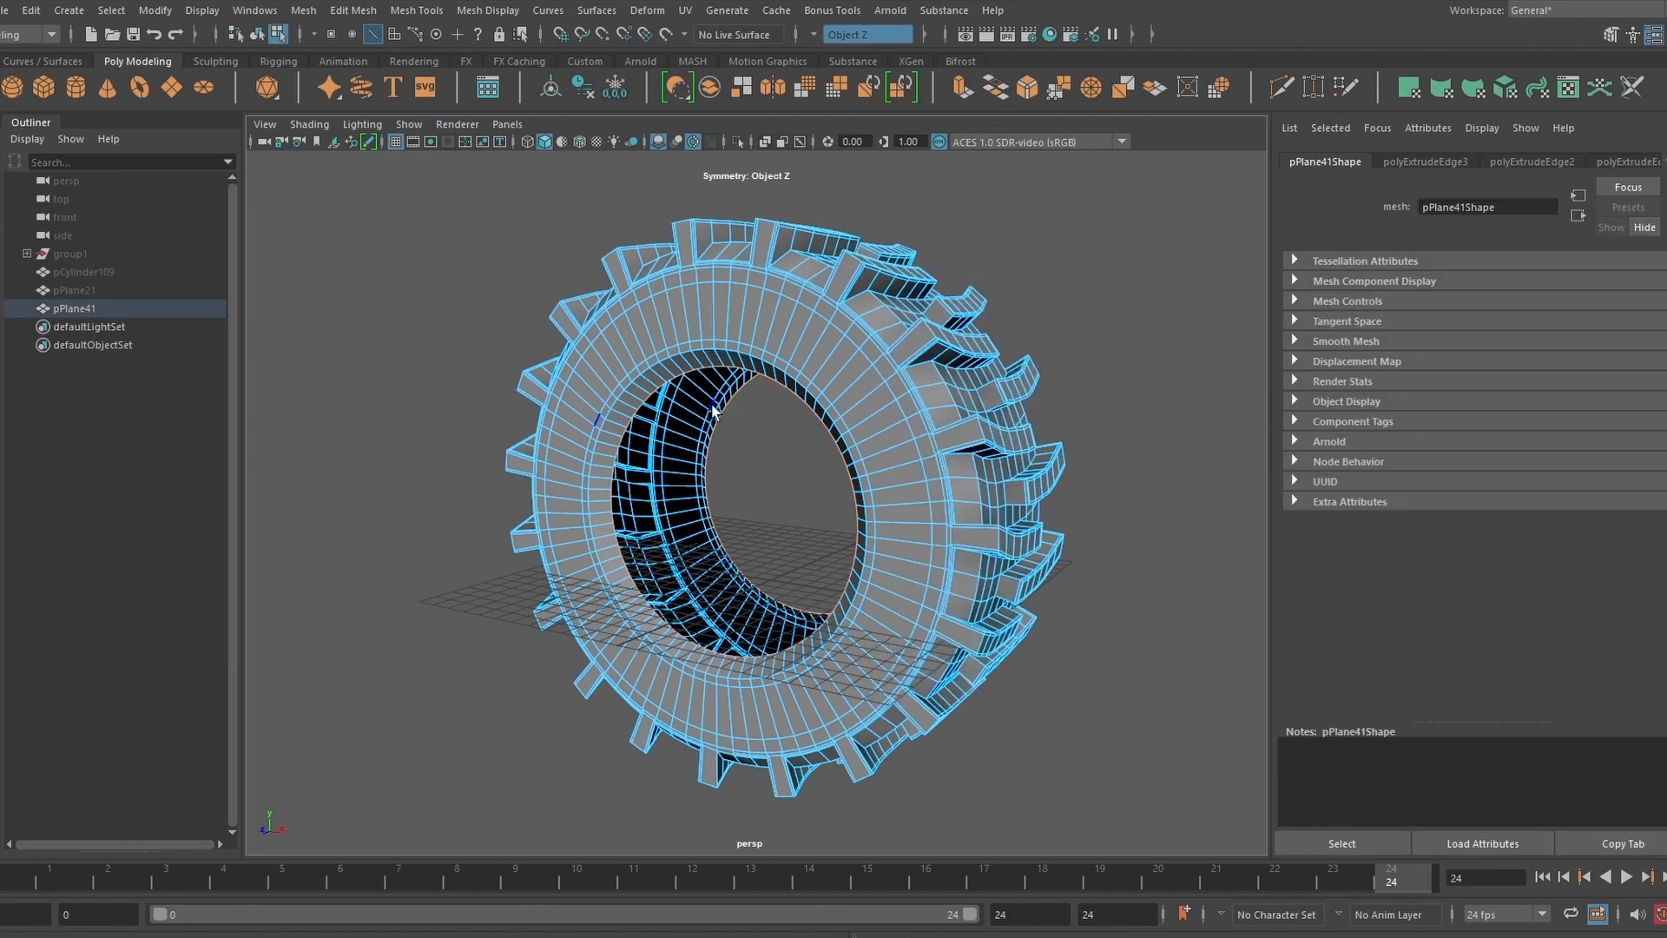
{"action": "left_click", "coordinate": [997, 87]}
- Select the bridged inner face loop and extrude it in two passes, the second with offset 0.8 and thickness 0.5
{"action": "left_click", "coordinate": [691, 469]}
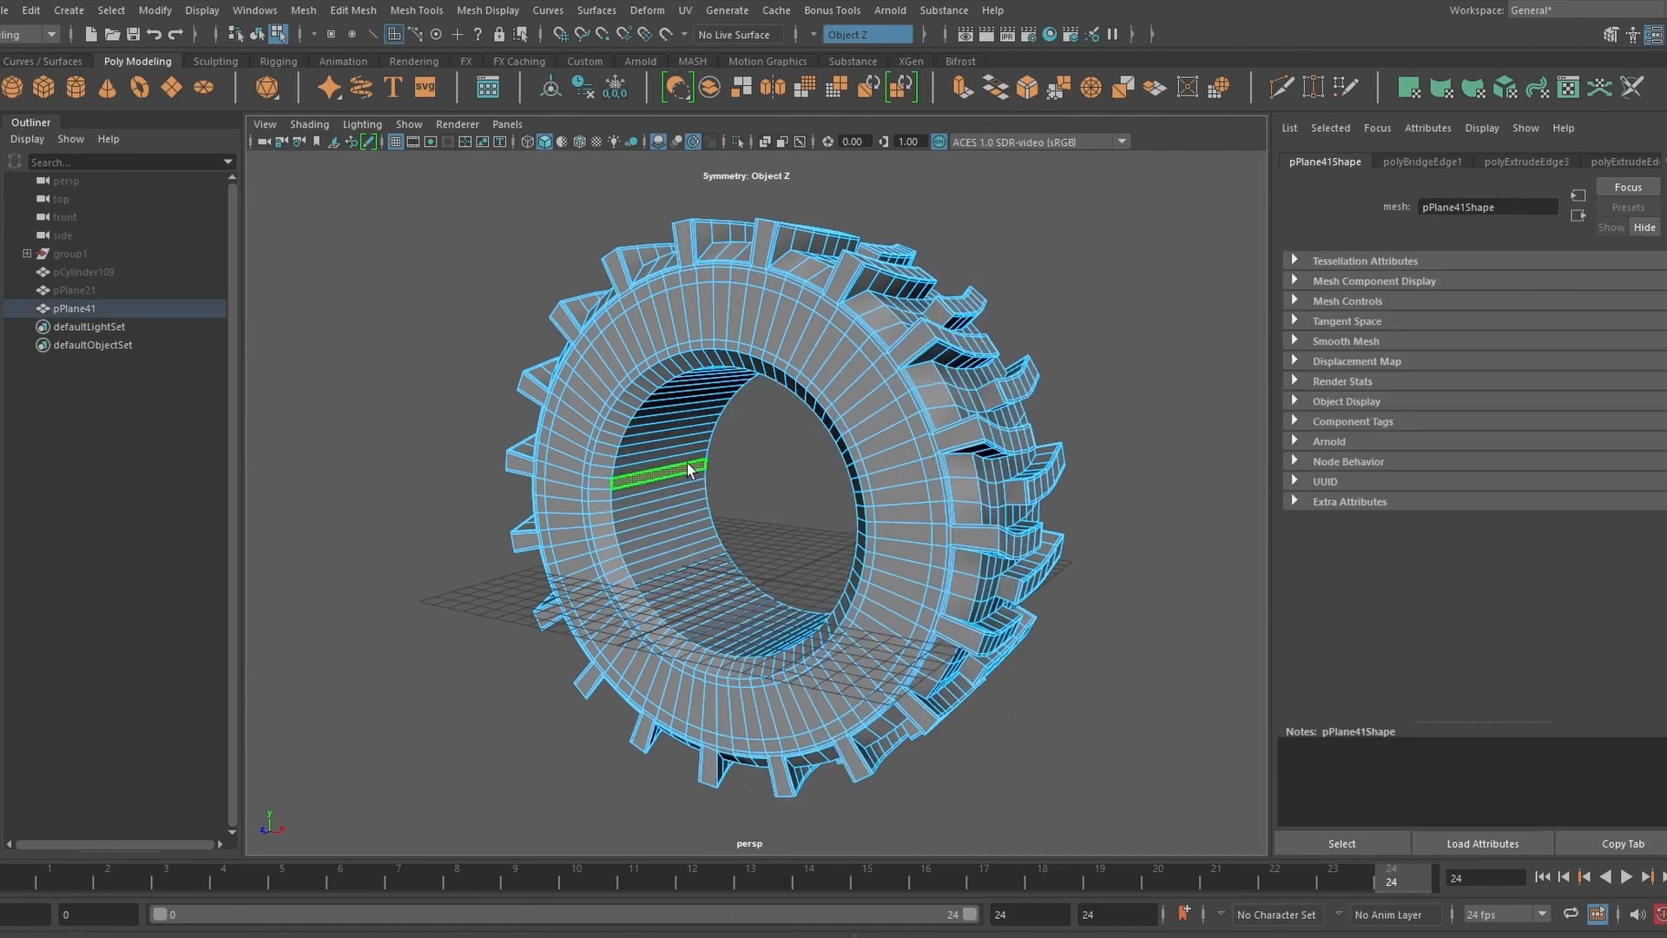
{"action": "double_click", "coordinate": [688, 483], "text": "shift"}
{"action": "key", "text": "ctrl+e"}
{"action": "left_click_drag", "start_coordinate": [389, 253], "coordinate": [410, 224]}
{"action": "key", "text": "ctrl+e"}
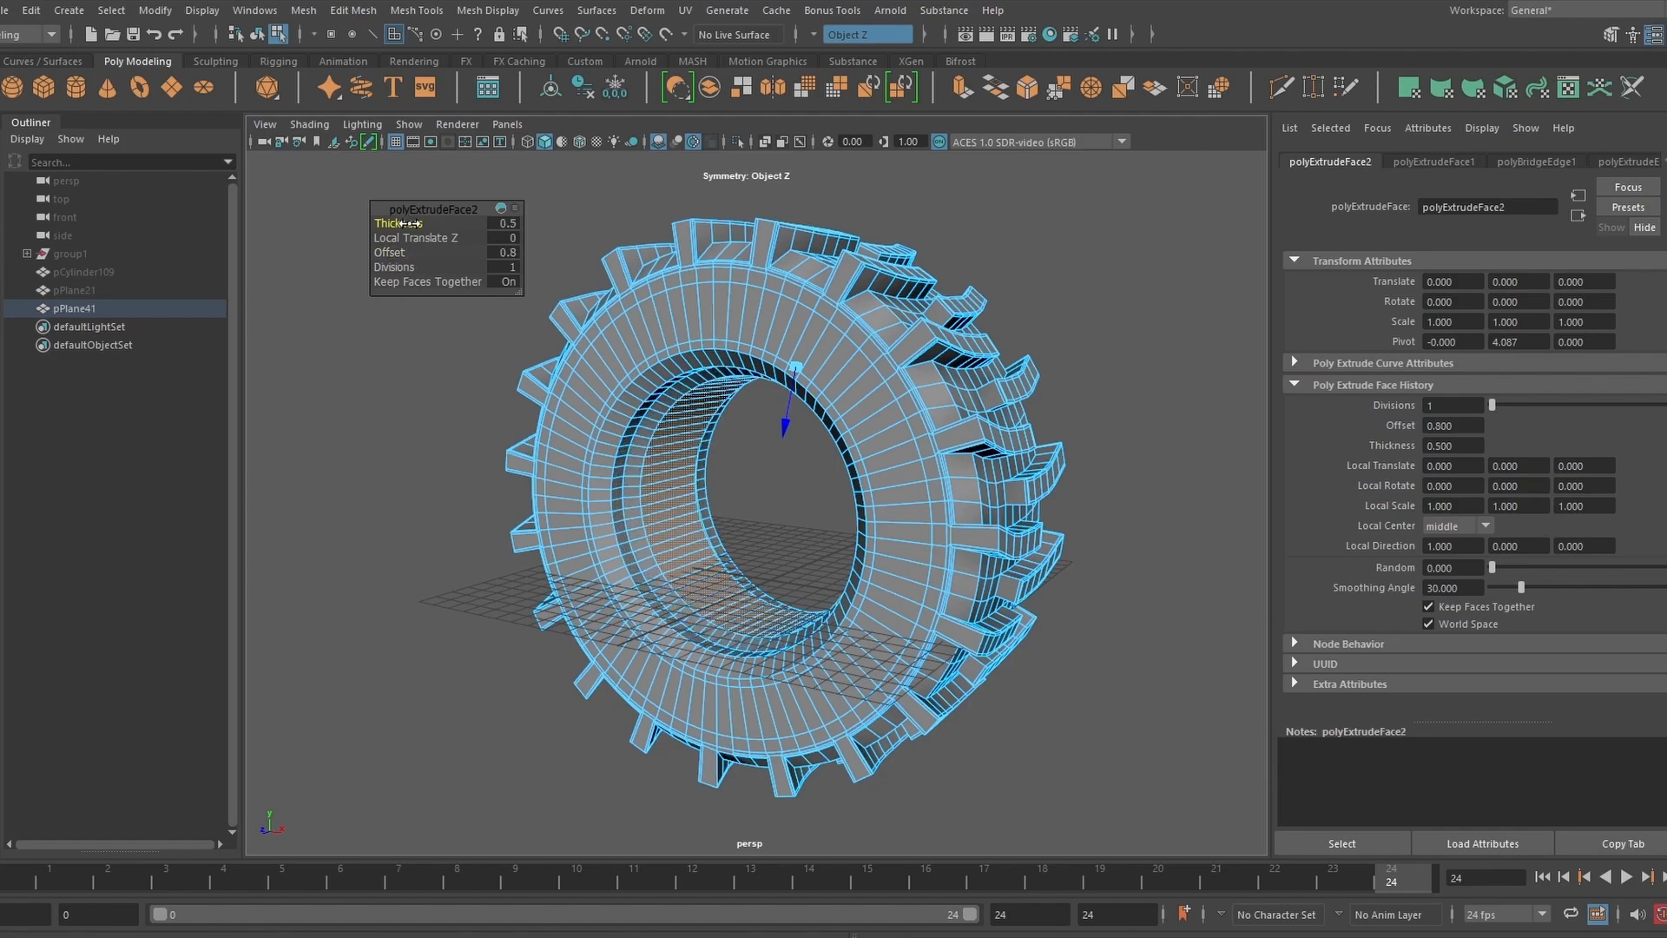
- Select the narrow face loop around the sidewall's inner rim and extrude it with a thickness of 0.3
{"action": "key", "text": "F10"}
{"action": "key", "text": "F11"}
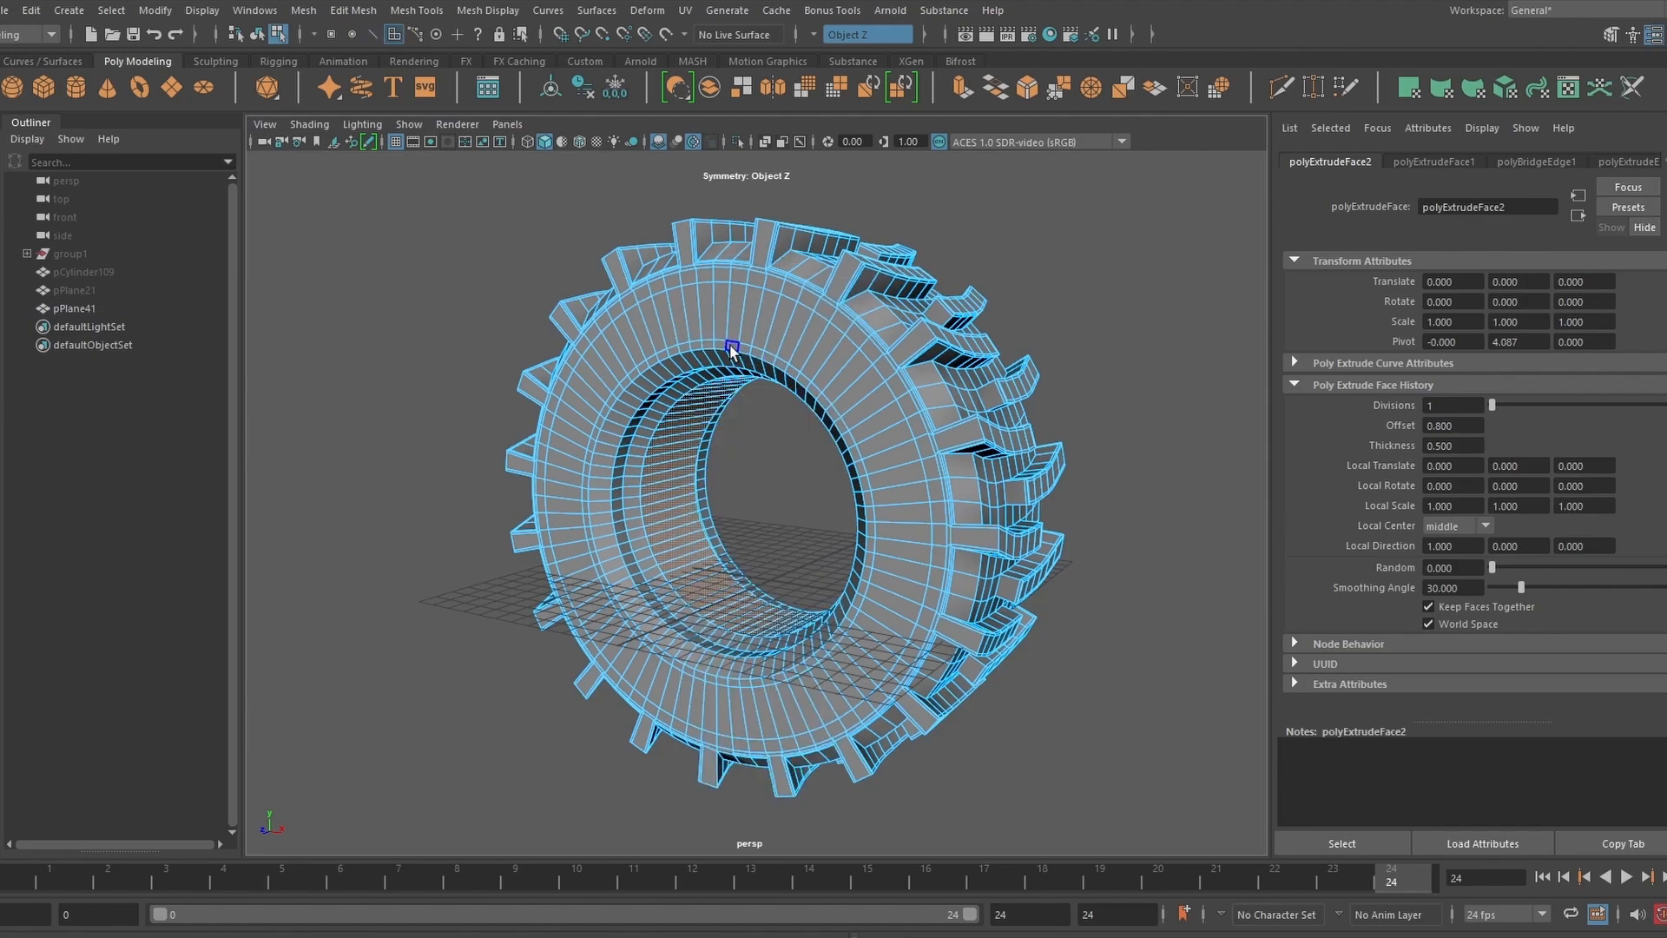
{"action": "left_click", "coordinate": [733, 345]}
{"action": "double_click", "coordinate": [746, 349], "text": "shift"}
{"action": "key", "text": "ctrl+e"}
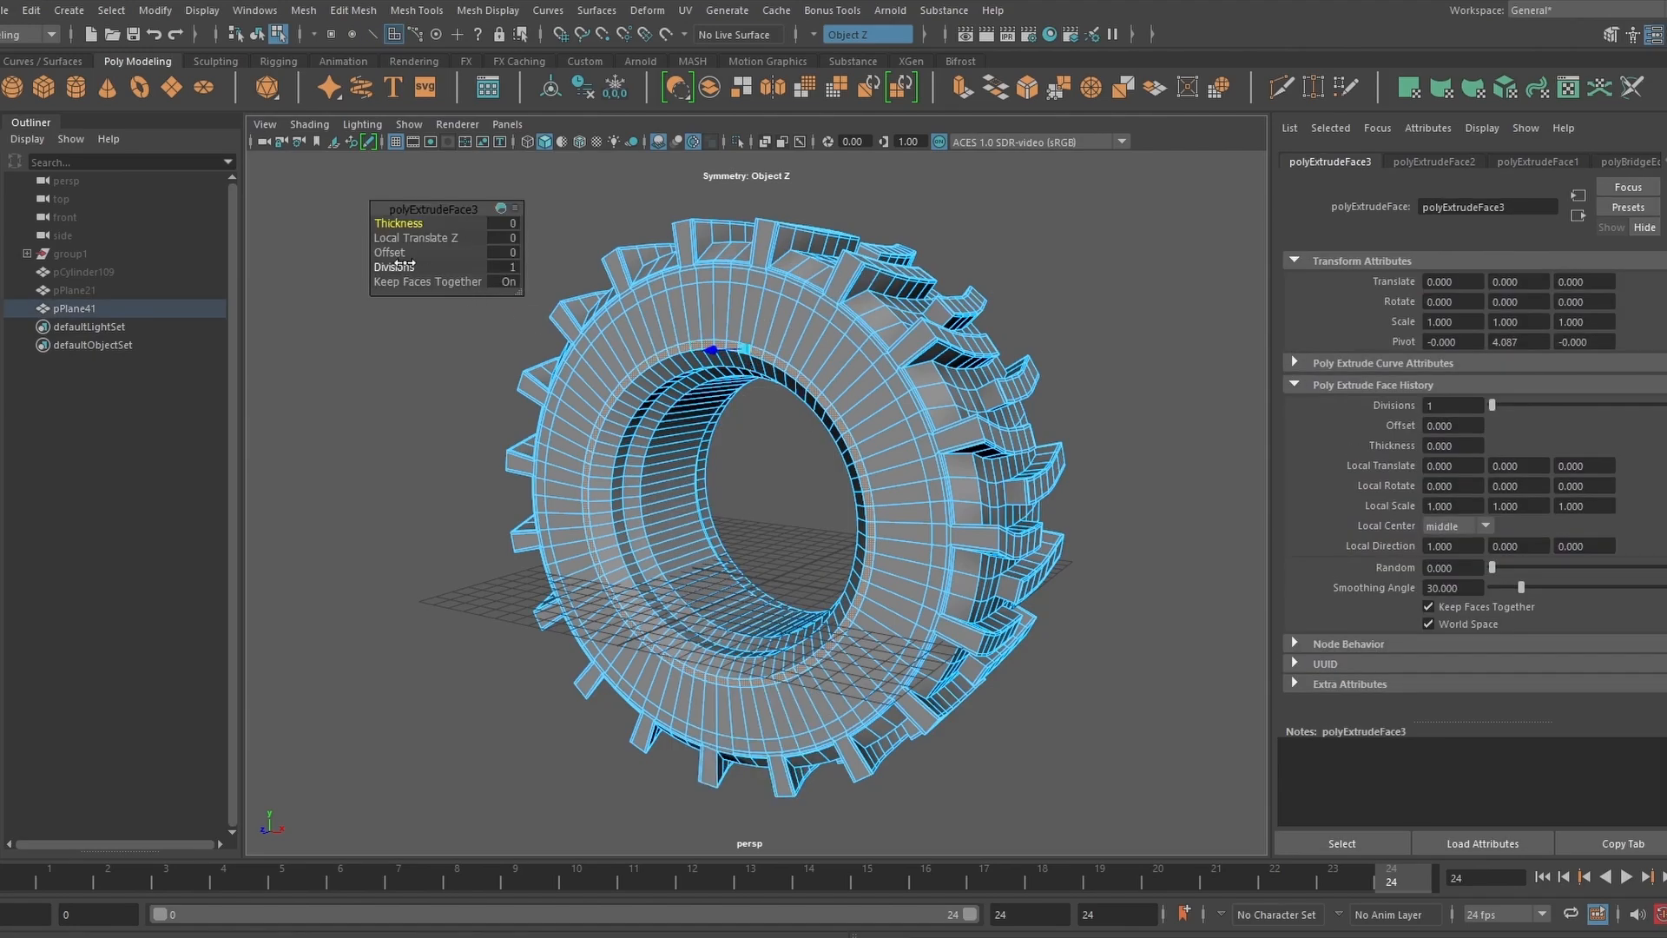
{"action": "left_click_drag", "start_coordinate": [395, 222], "coordinate": [390, 252]}
{"action": "key", "text": "ctrl+z"}
{"action": "key", "text": "ctrl+z"}
{"action": "left_click_drag", "start_coordinate": [400, 222], "coordinate": [411, 222]}
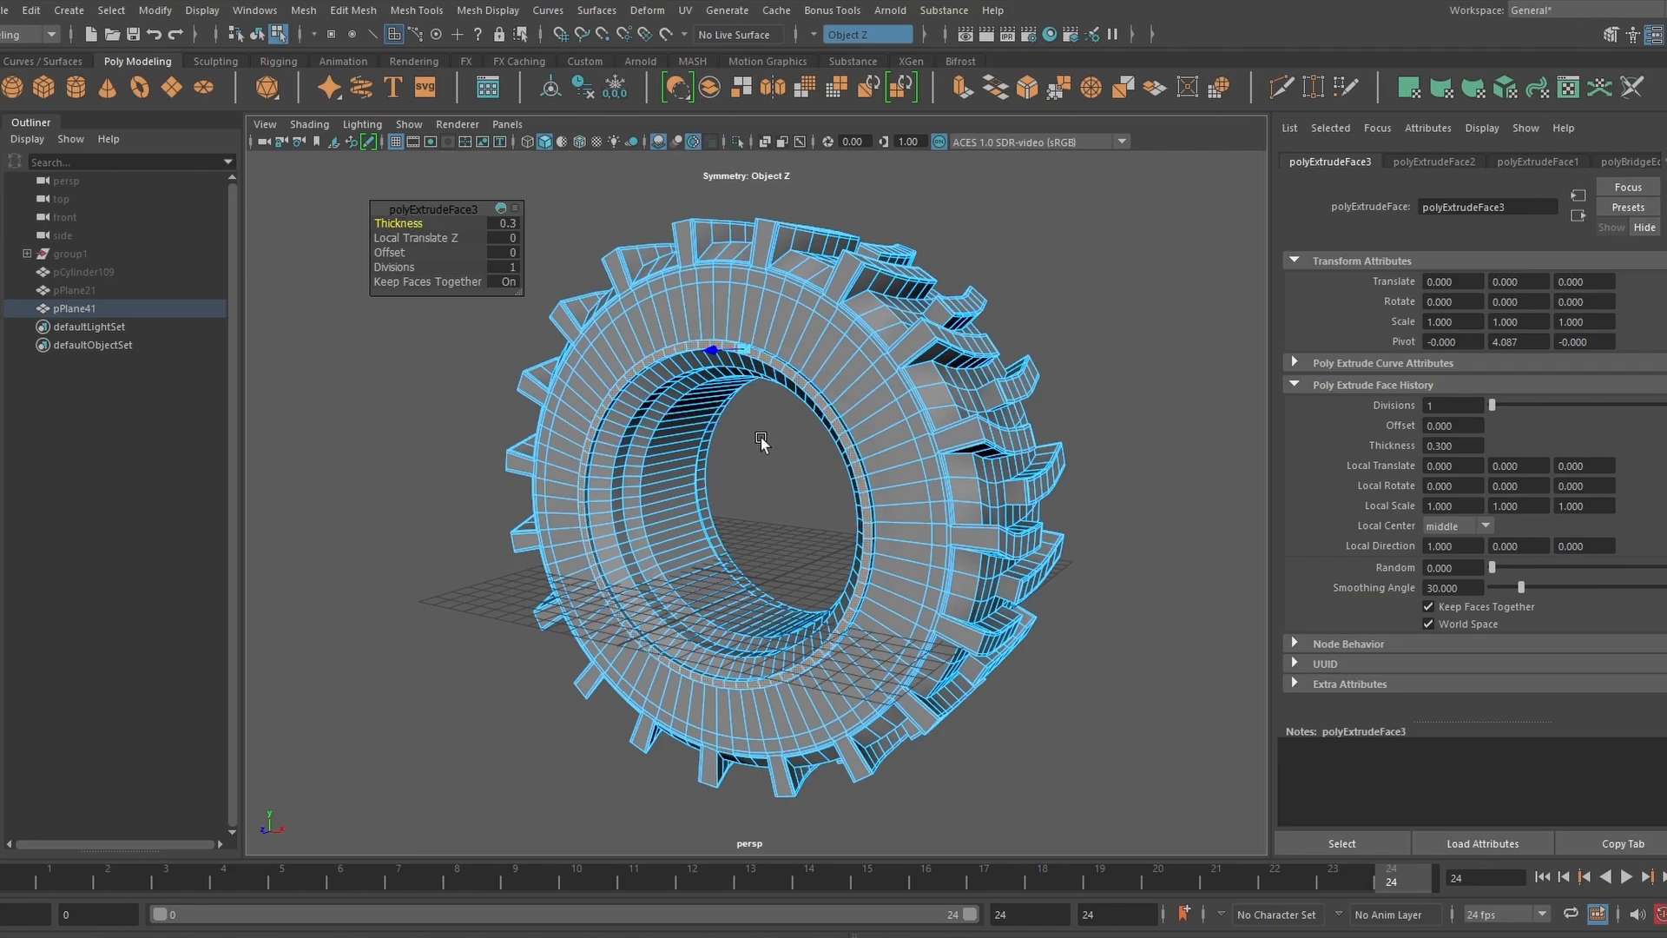
{"action": "scroll", "coordinate": [761, 441], "scroll_direction": "up", "scroll_amount": 5}
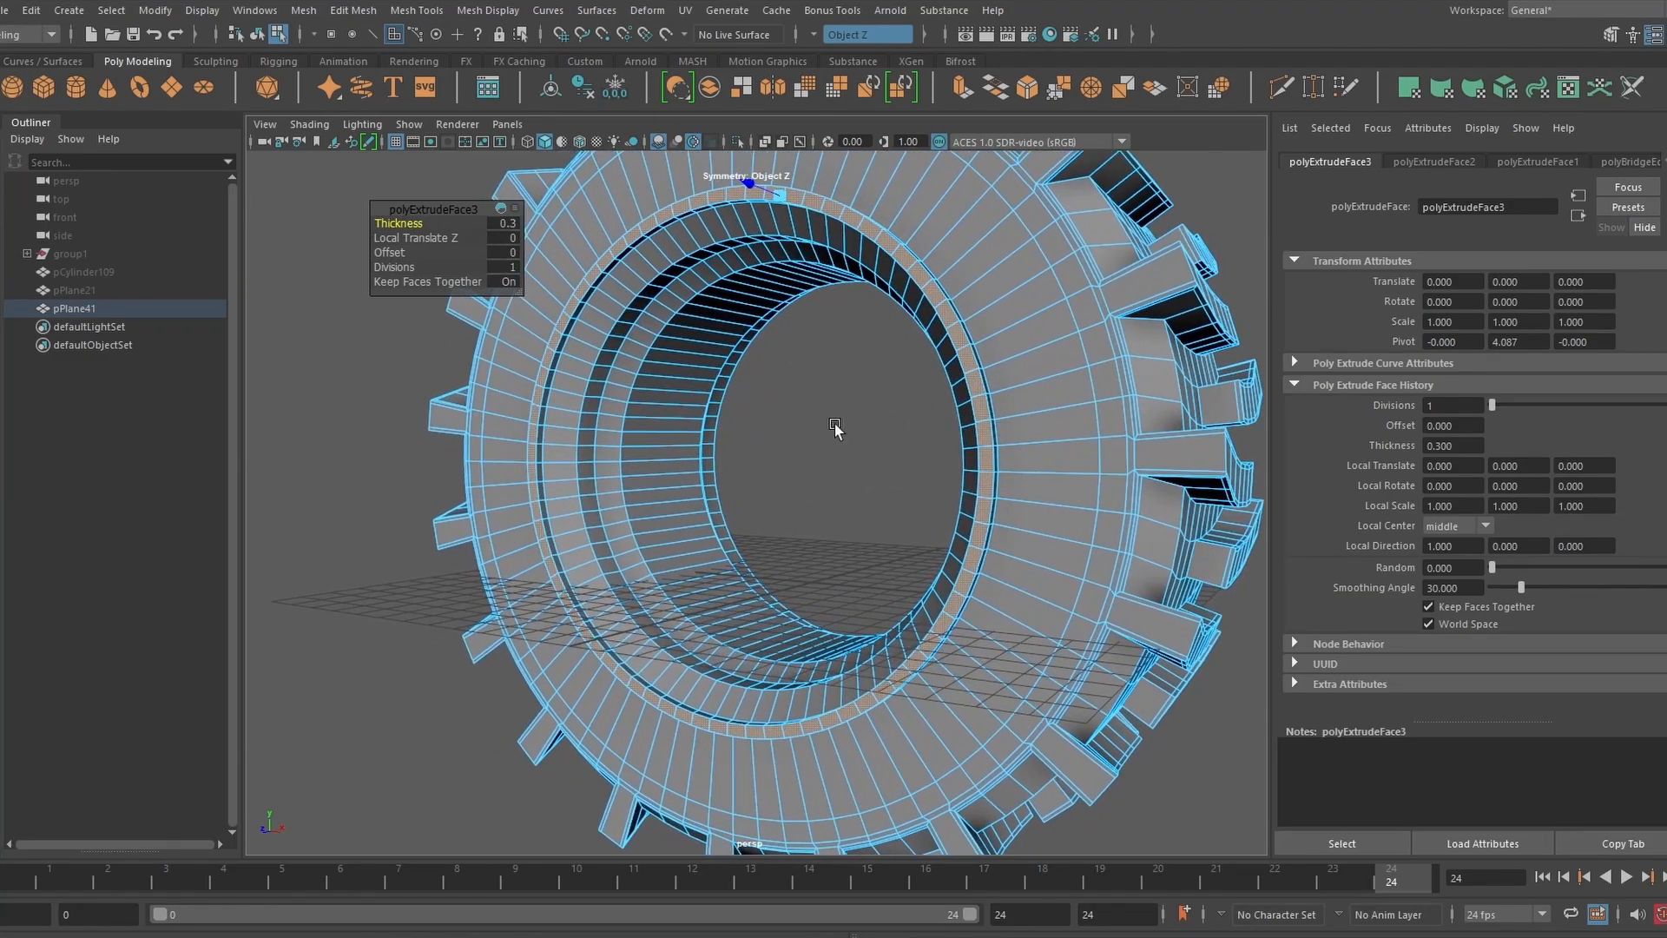
- Delete the existing edge loop in the outer part of the sidewall and insert three new edge loops across the sidewall
{"action": "left_click_drag", "start_coordinate": [836, 424], "coordinate": [811, 438], "text": "alt"}
{"action": "right_click_drag", "start_coordinate": [903, 321], "coordinate": [944, 253]}
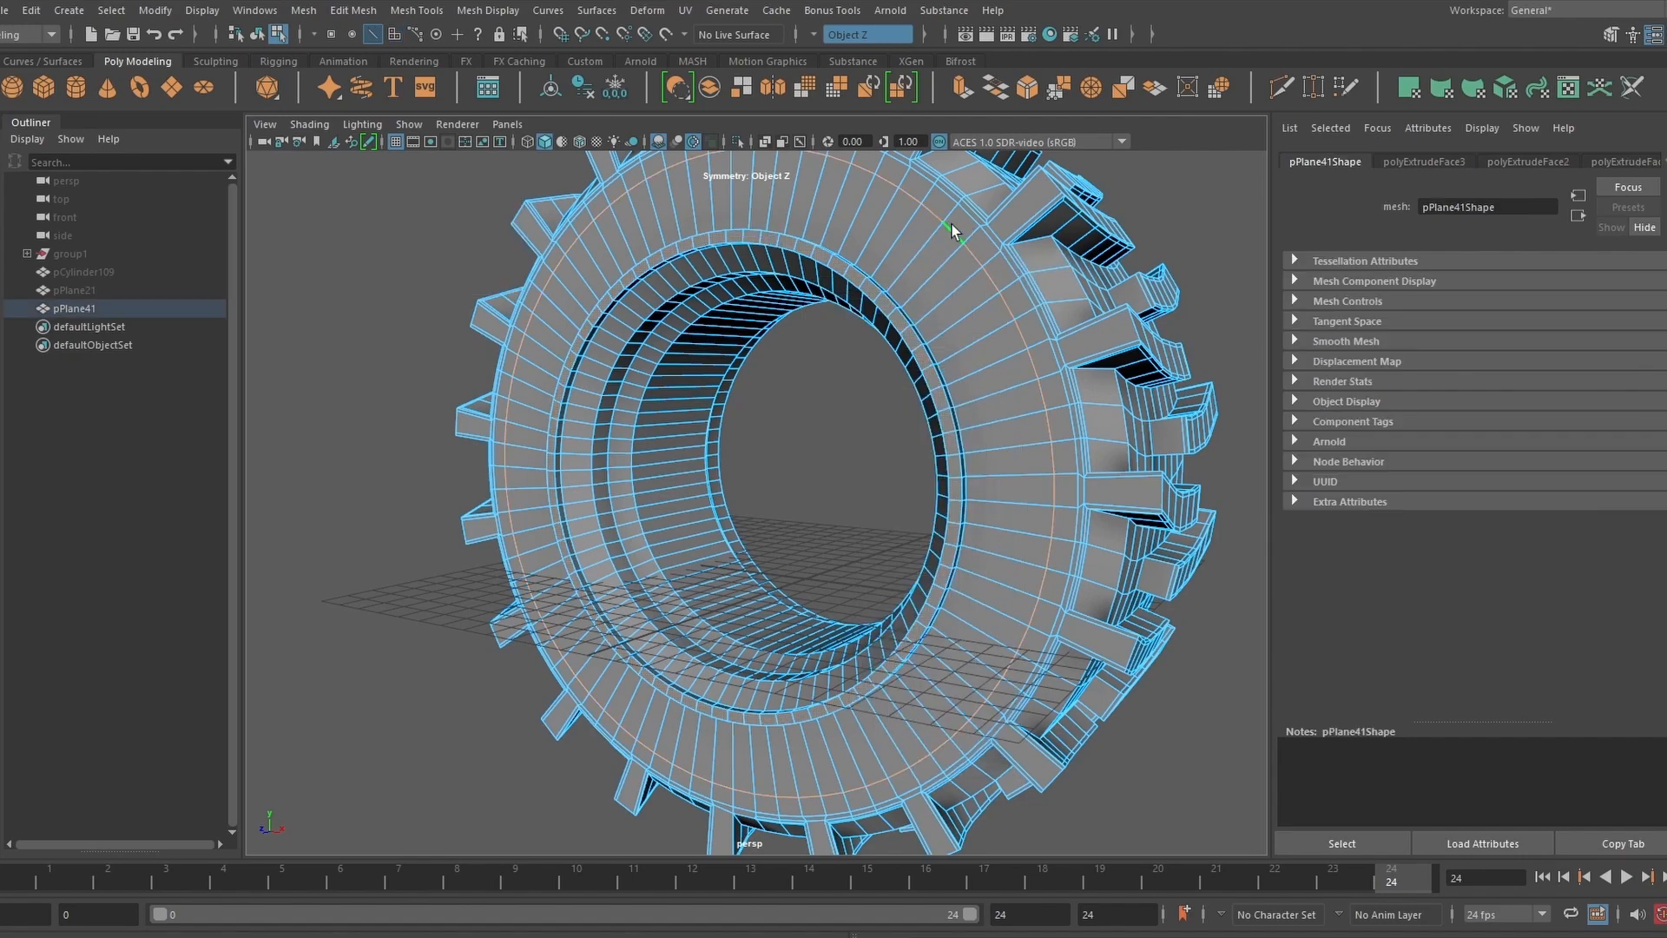
{"action": "key", "text": "ctrl+Delete"}
{"action": "key", "text": "ctrl+shift+x"}
{"action": "left_click", "coordinate": [919, 268], "text": "ctrl"}
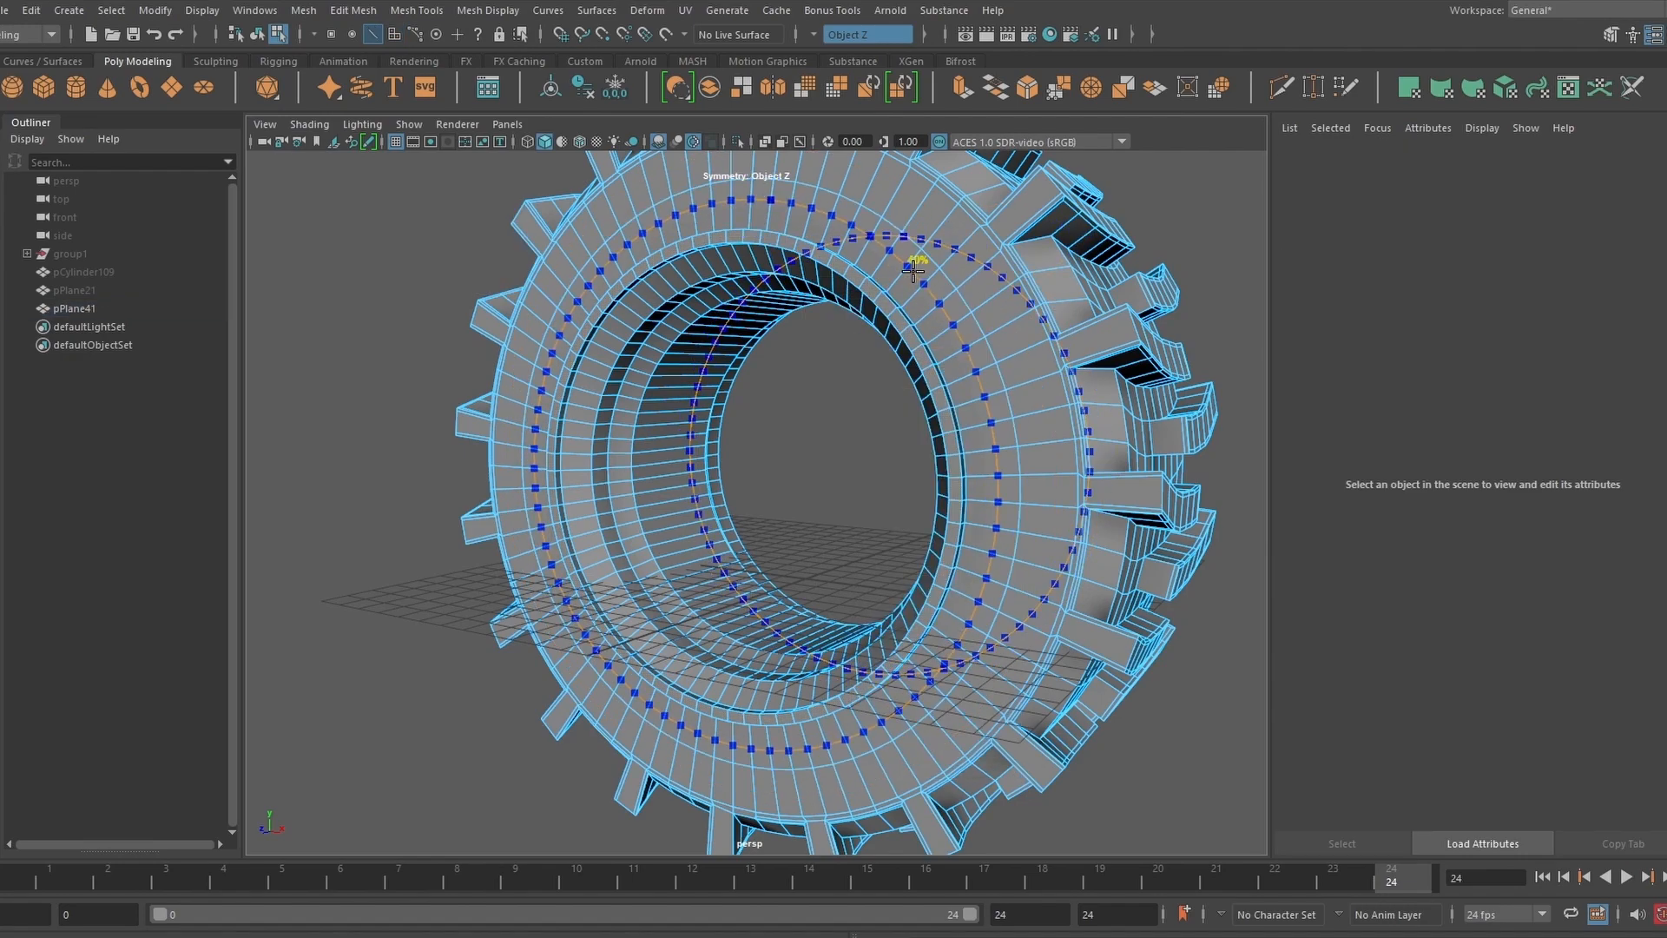
{"action": "left_click", "coordinate": [920, 260], "text": "ctrl"}
{"action": "left_click", "coordinate": [948, 234], "text": "ctrl"}
- Insert an edge loop near the sidewall's outer rim, select it and bevel it, adjusting the bevel fraction
{"action": "scroll", "coordinate": [946, 243], "scroll_direction": "down", "scroll_amount": 2}
{"action": "left_click_drag", "start_coordinate": [877, 323], "coordinate": [858, 365], "text": "alt"}
{"action": "key", "text": "w"}
{"action": "double_click", "coordinate": [791, 264]}
{"action": "key", "text": "ctrl+shift+x"}
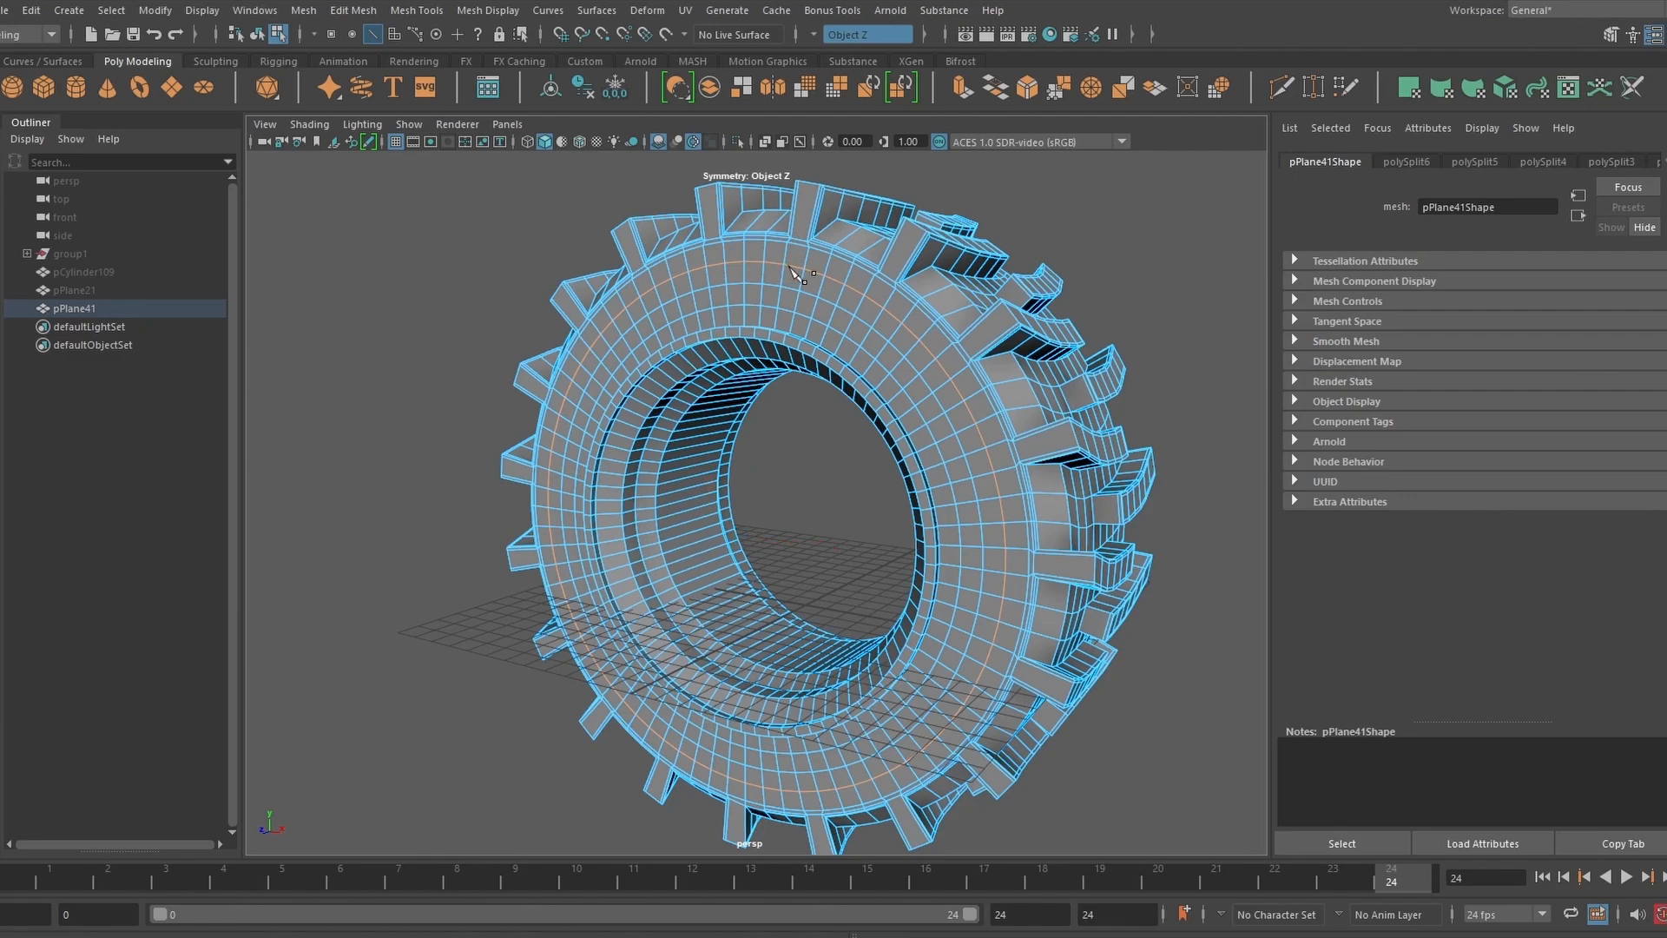
{"action": "left_click", "coordinate": [779, 253], "text": "ctrl"}
{"action": "double_click", "coordinate": [778, 252]}
{"action": "right_click_drag", "start_coordinate": [808, 279], "coordinate": [873, 279], "text": "shift"}
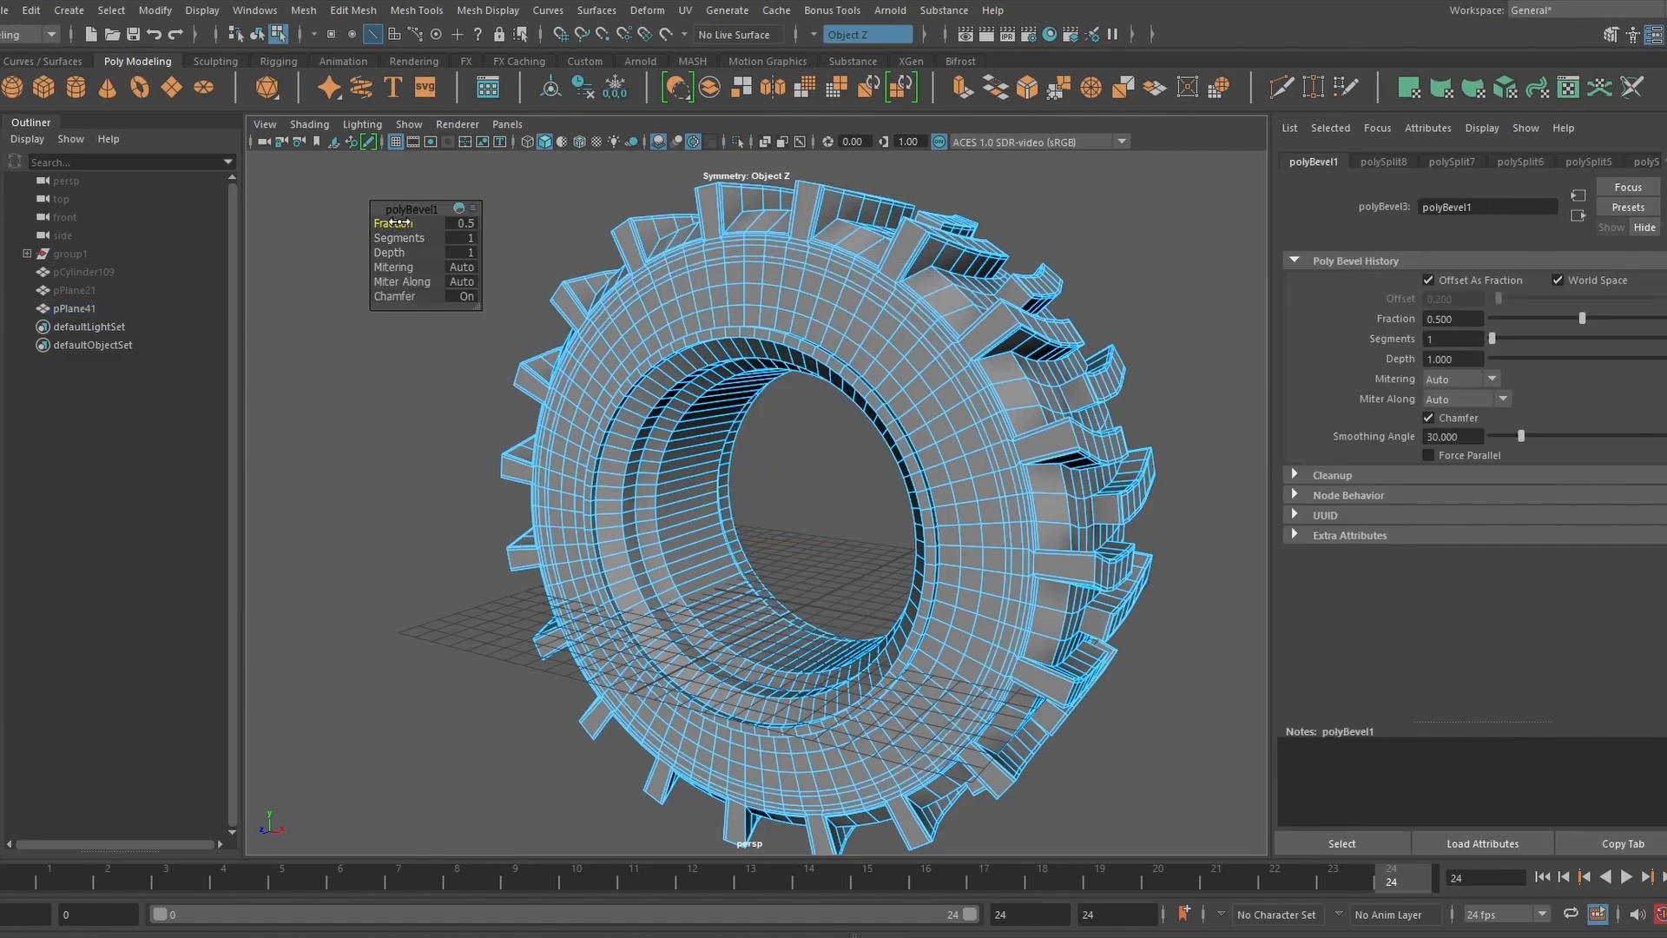
{"action": "left_click_drag", "start_coordinate": [400, 223], "coordinate": [397, 220]}
- Select the tire's inner face loop, grow the selection across the sidewalls and move those faces slightly outward along the tire's axis
{"action": "right_click_drag", "start_coordinate": [663, 263], "coordinate": [663, 313]}
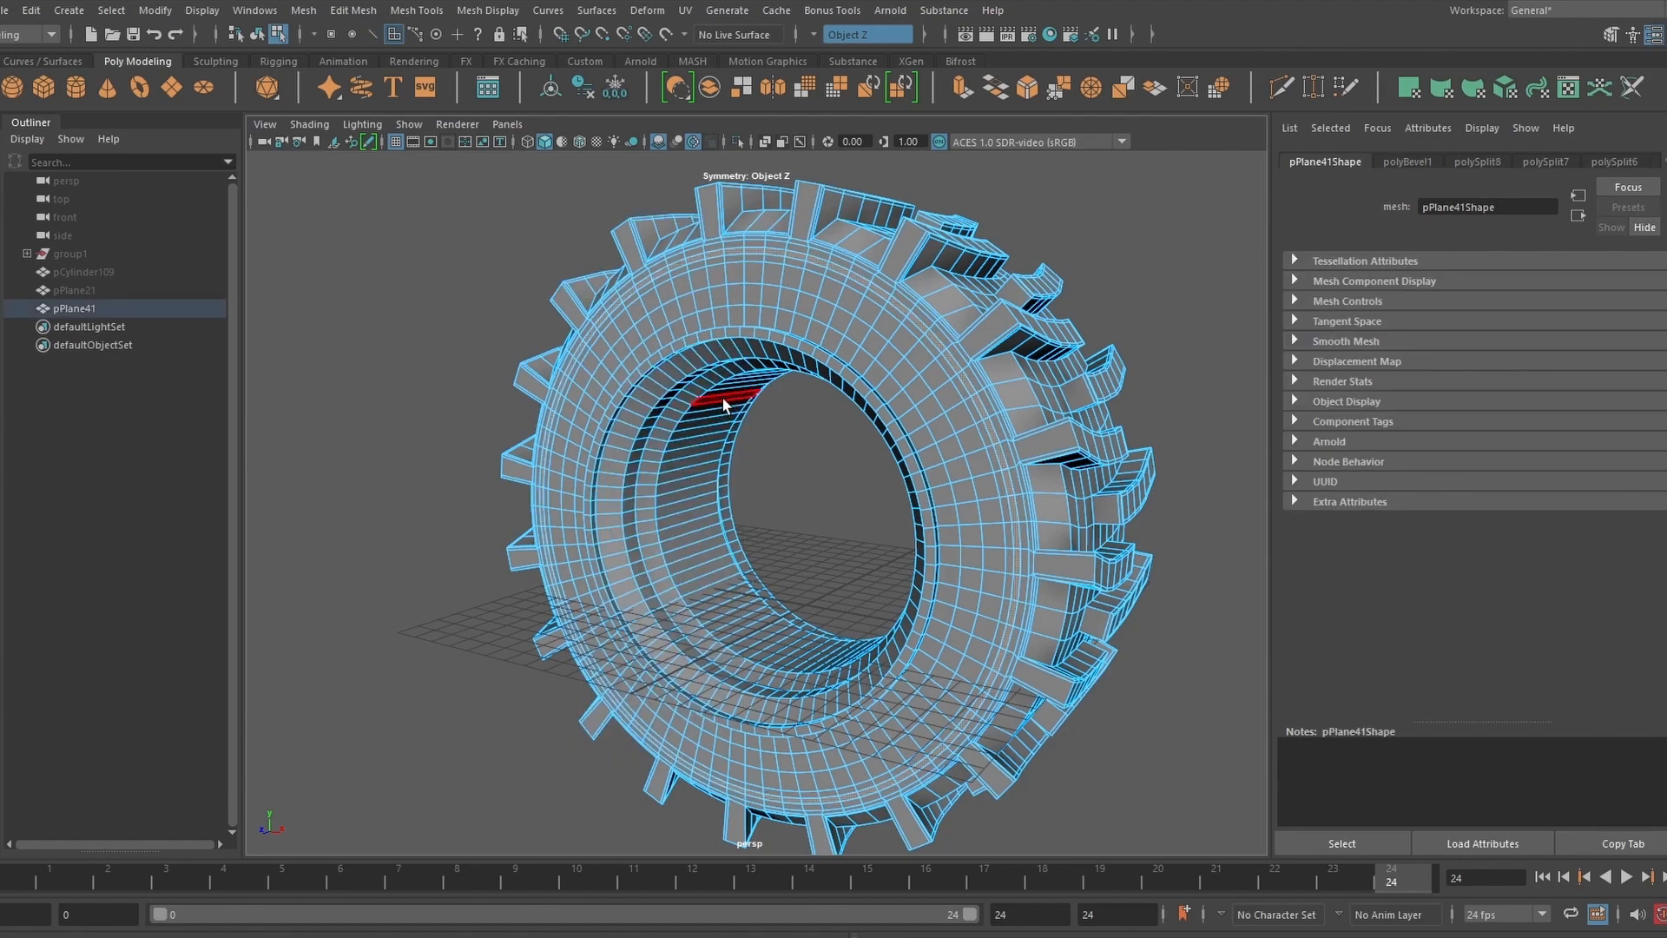
{"action": "left_click", "coordinate": [724, 400]}
{"action": "double_click", "coordinate": [723, 418], "text": "shift"}
{"action": "key", "text": "shift+period"}
{"action": "key", "text": "shift+period"}
{"action": "key", "text": "shift+period"}
{"action": "key", "text": "shift+period"}
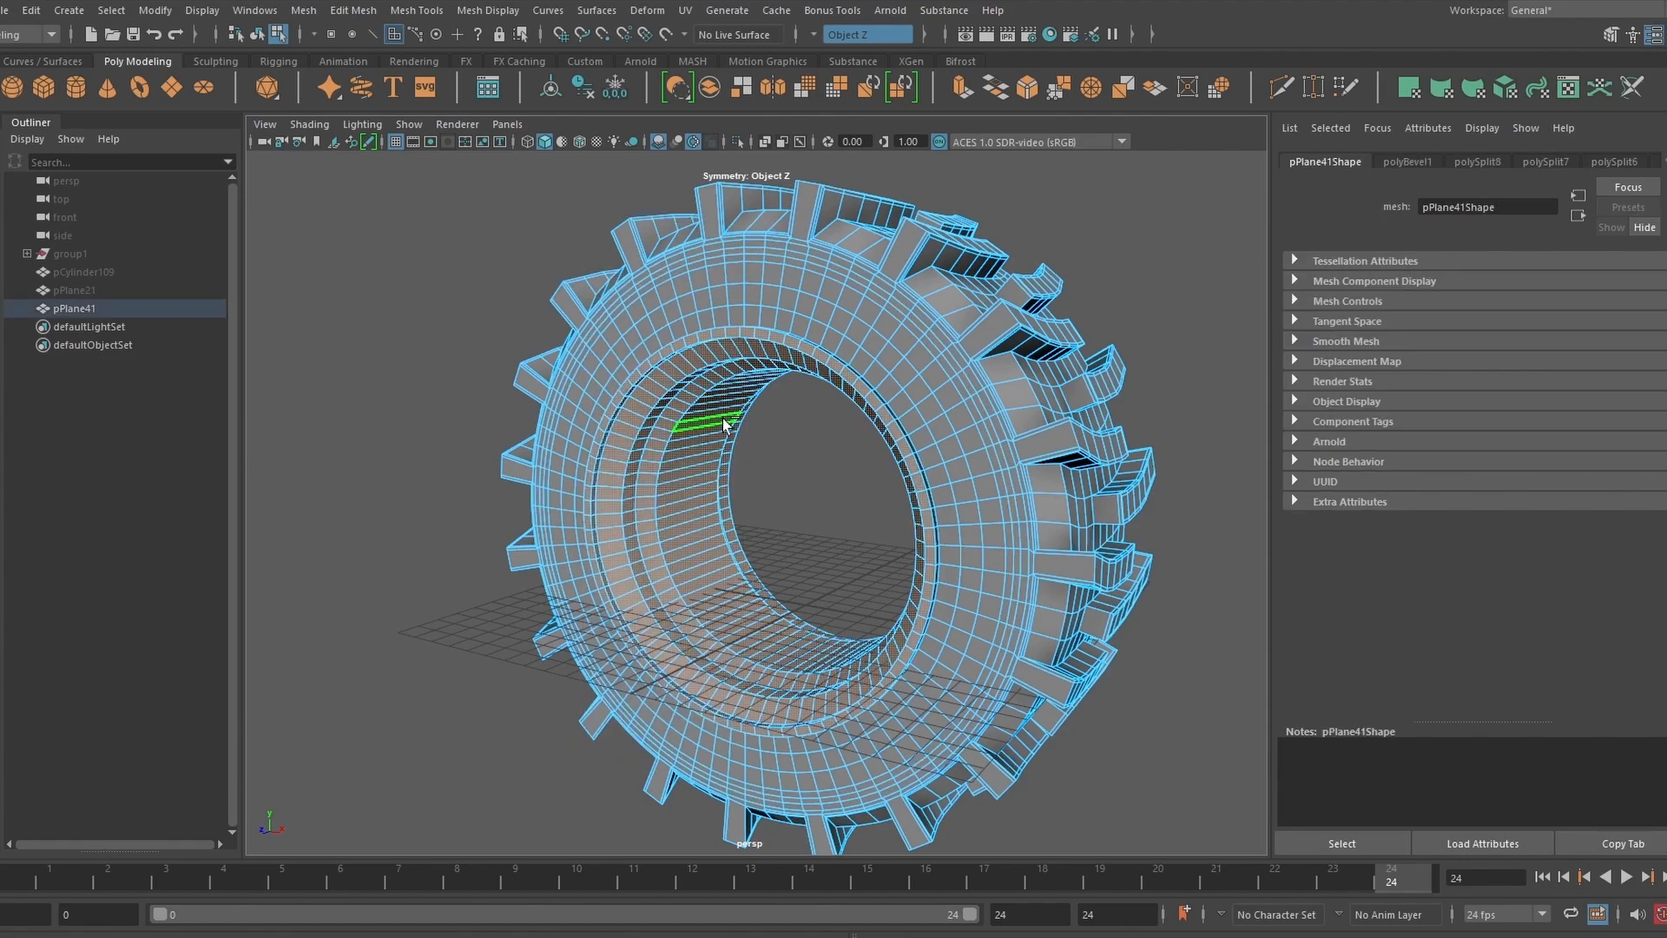
{"action": "key", "text": "shift+period"}
{"action": "key", "text": "shift+period"}
{"action": "key", "text": "shift+period"}
{"action": "key", "text": "shift+period"}
{"action": "key", "text": "shift+period"}
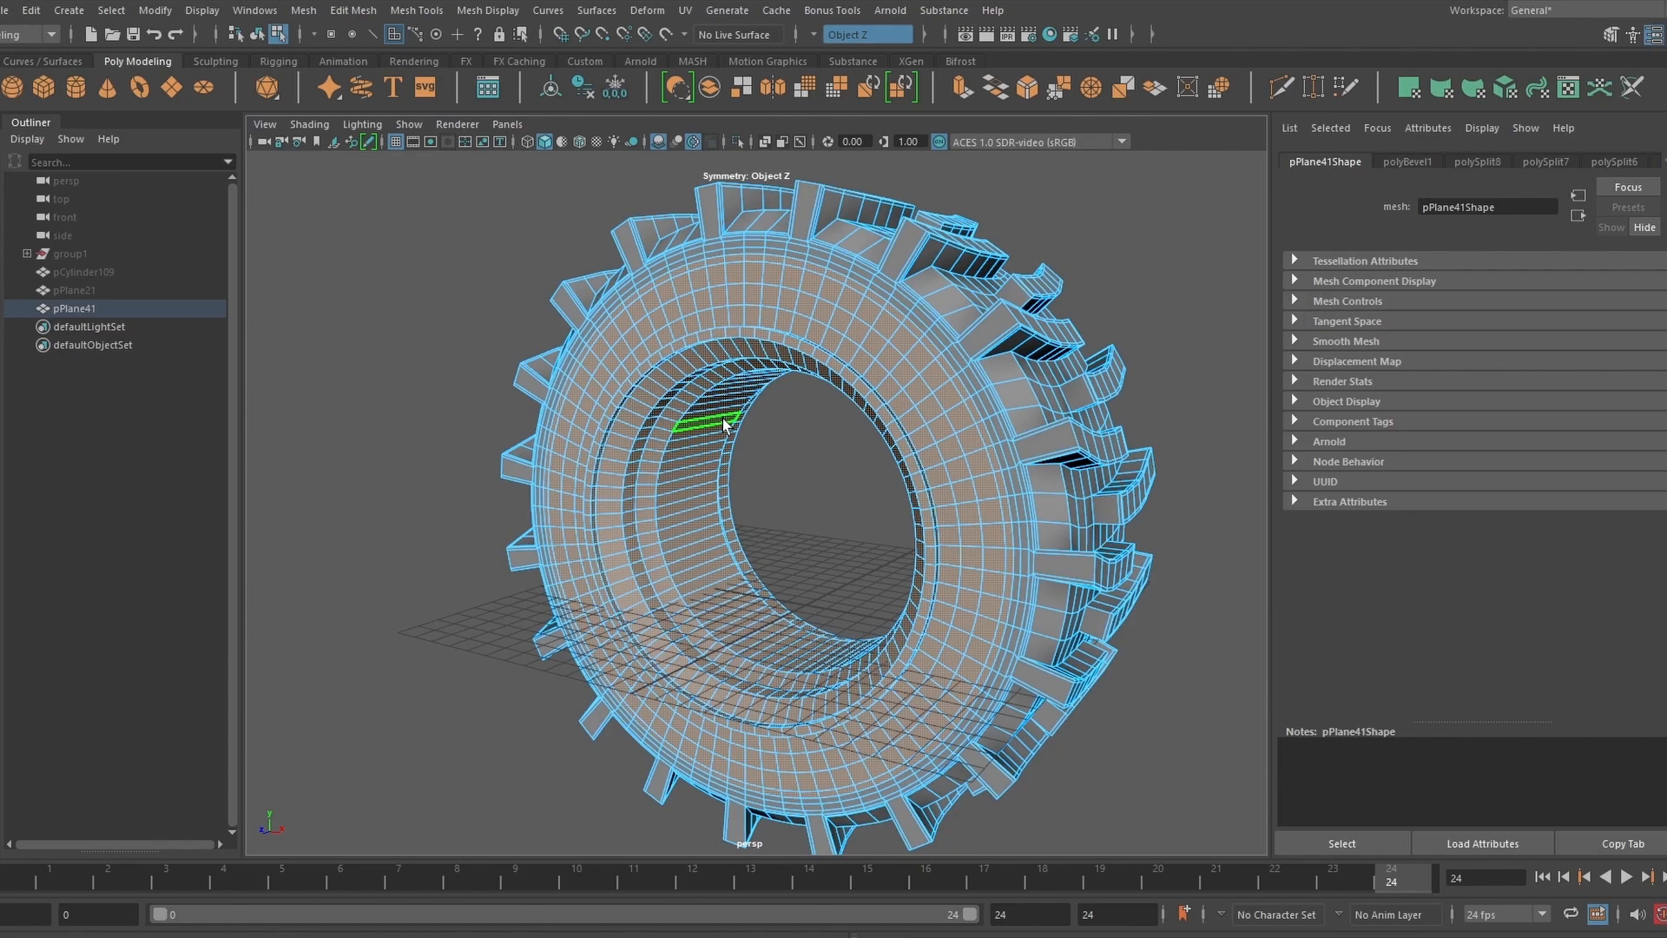
{"action": "key", "text": "w"}
{"action": "mouse_move", "coordinate": [757, 526]}
{"action": "left_mouse_down"}
{"action": "mouse_move", "coordinate": [799, 527]}
{"action": "mouse_move", "coordinate": [743, 533]}
{"action": "left_mouse_up"}
{"action": "key", "text": "w"}
- Select the edge loops around the sidewall's inner rim and opening and bevel them with Chamfer turned off
{"action": "right_click_drag", "start_coordinate": [844, 343], "coordinate": [842, 291]}
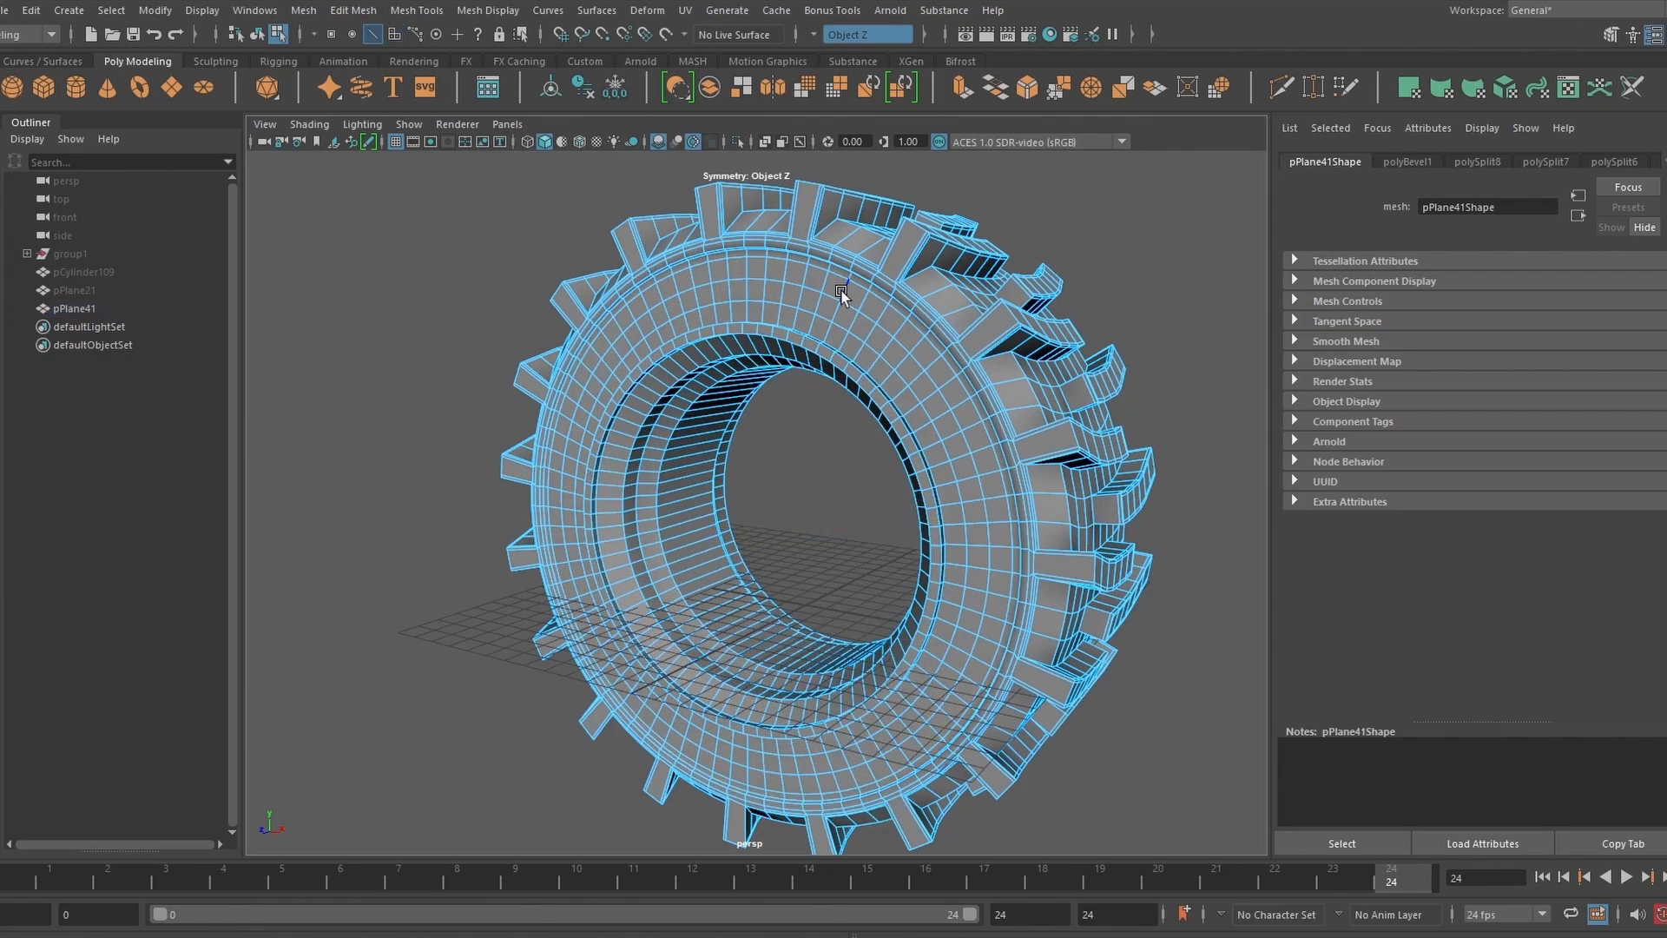
{"action": "left_click_drag", "start_coordinate": [848, 279], "coordinate": [686, 394], "text": "alt"}
{"action": "double_click", "coordinate": [686, 394]}
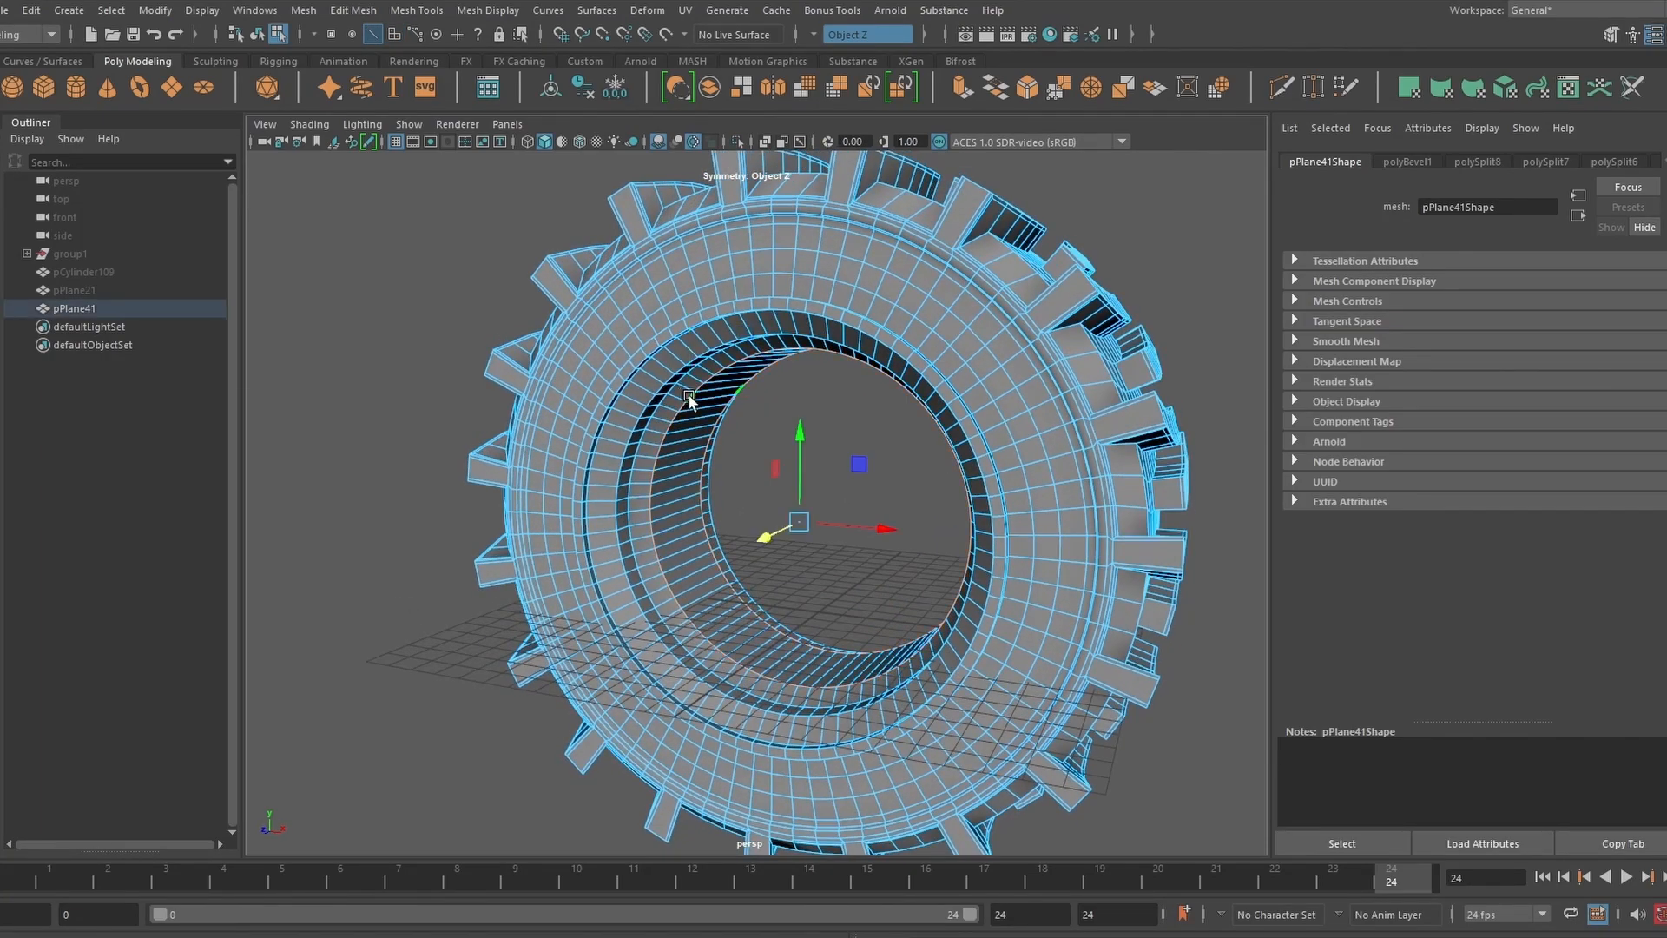
{"action": "double_click", "coordinate": [683, 332], "text": "shift"}
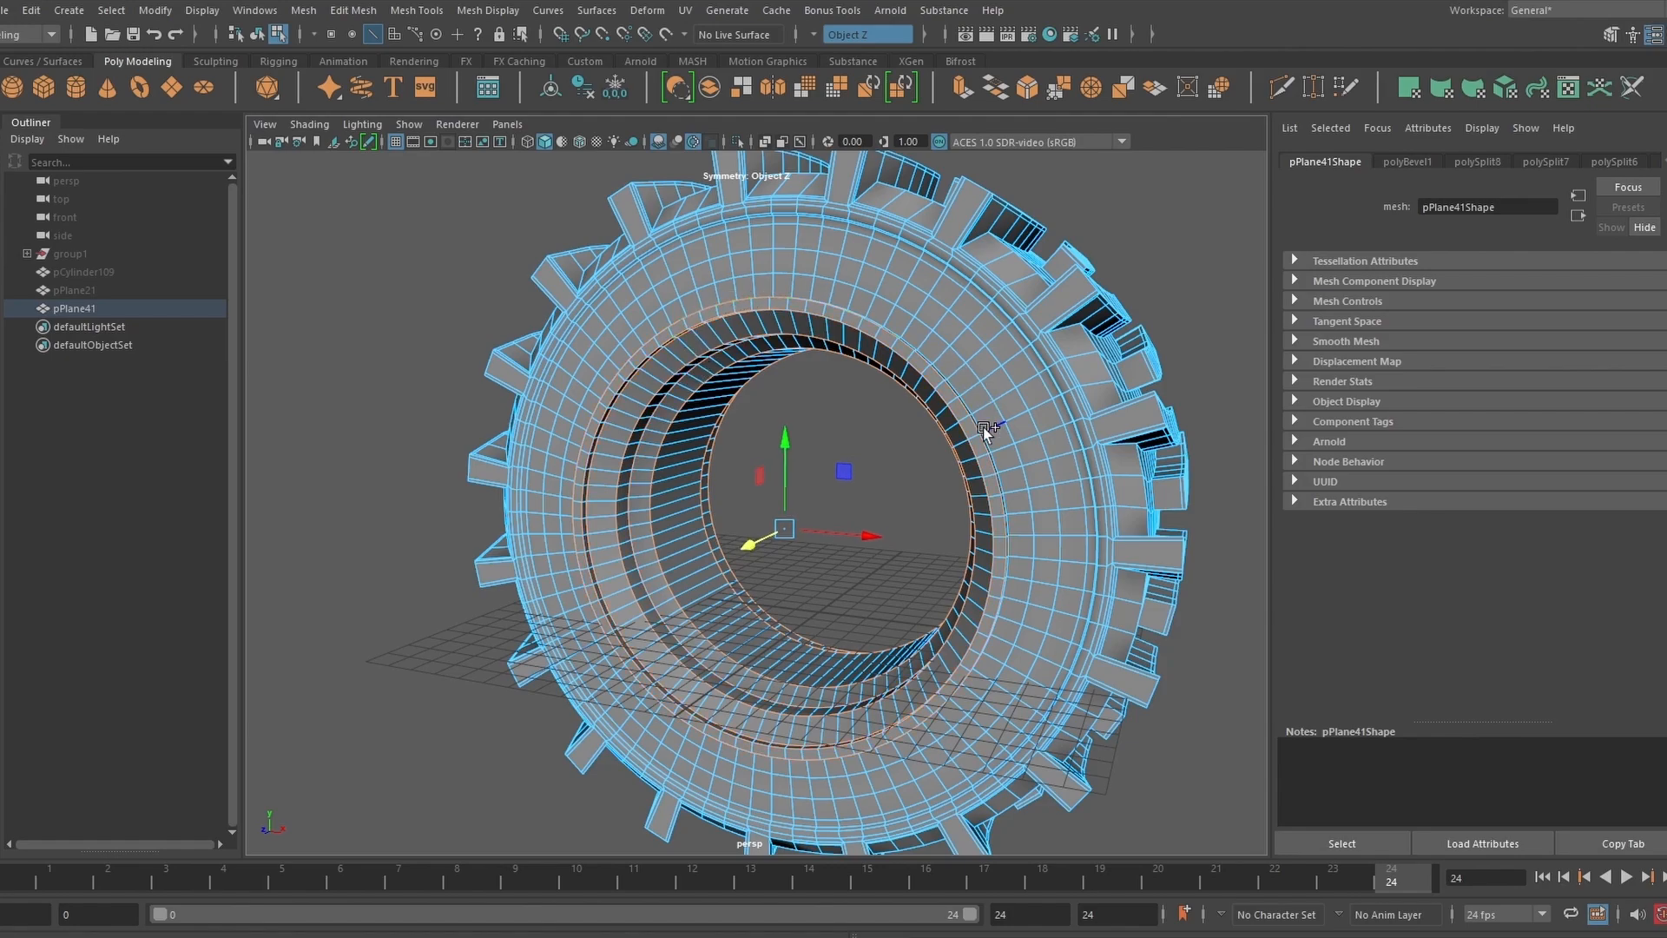
{"action": "right_click_drag", "start_coordinate": [786, 304], "coordinate": [869, 302], "text": "shift"}
{"action": "left_click", "coordinate": [457, 297]}
{"action": "right_click_drag", "start_coordinate": [841, 465], "coordinate": [886, 382]}
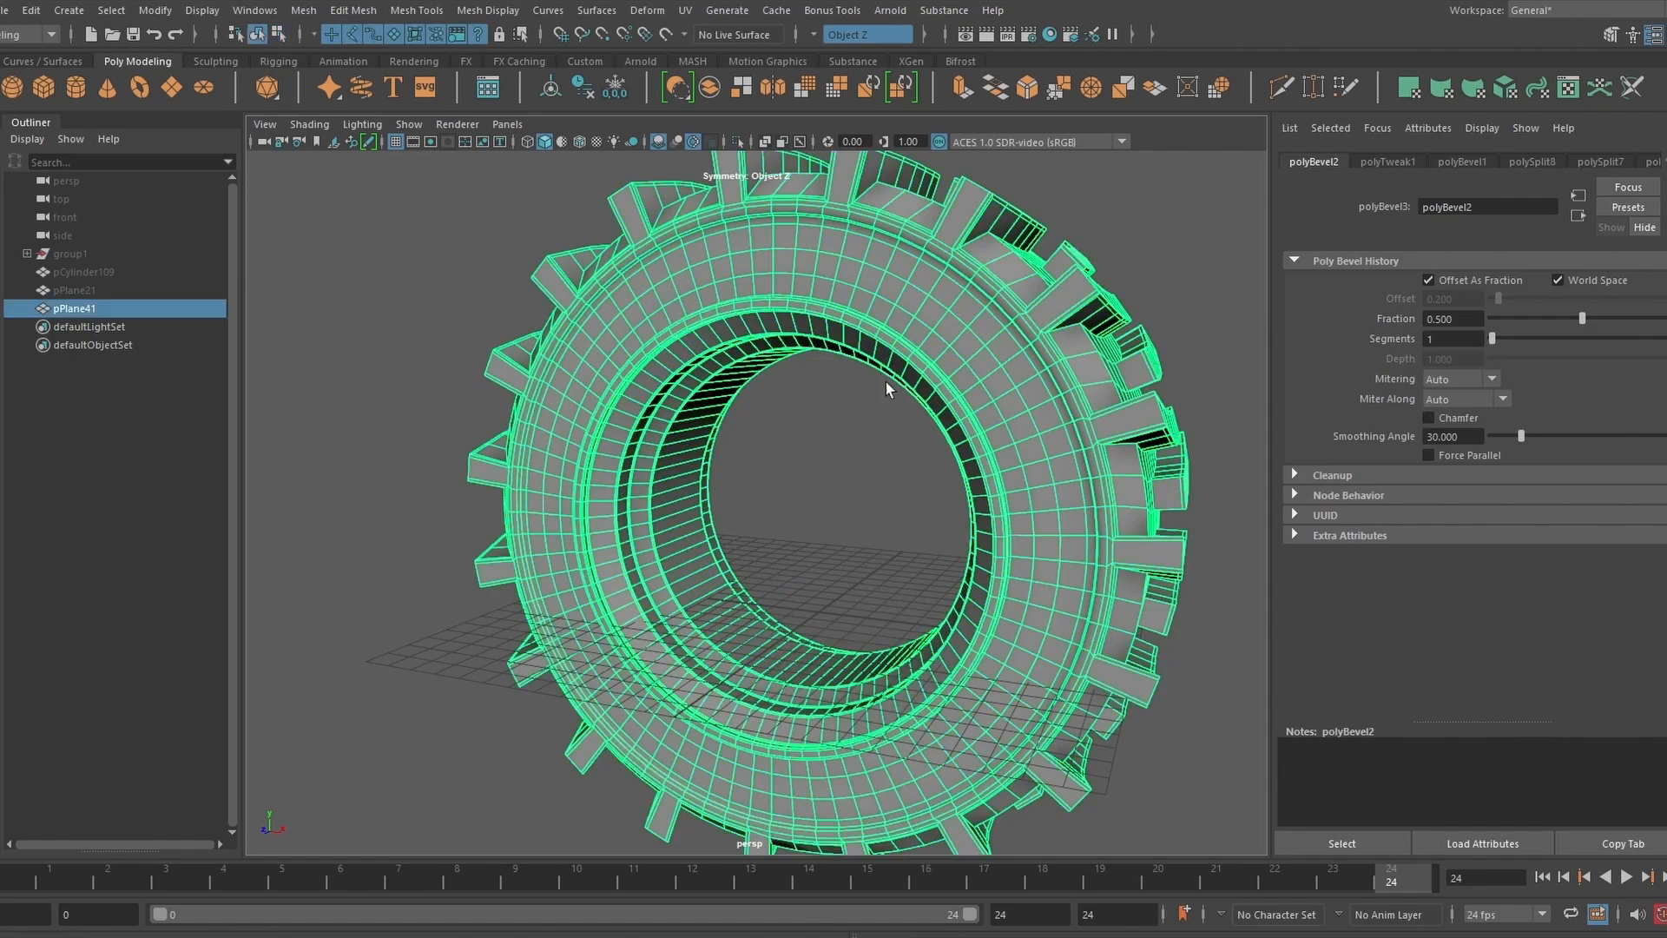
- Insert an edge loop around the recessed band inside the rim and bevel it into several closely spaced loops
{"action": "left_click", "coordinate": [886, 382]}
{"action": "left_click_drag", "start_coordinate": [877, 383], "coordinate": [704, 387], "text": "alt"}
{"action": "right_click_drag", "start_coordinate": [703, 387], "coordinate": [764, 382], "text": "alt"}
{"action": "left_click_drag", "start_coordinate": [765, 382], "coordinate": [731, 390], "text": "alt"}
{"action": "left_click", "coordinate": [739, 388]}
{"action": "right_click_drag", "start_coordinate": [756, 376], "coordinate": [758, 334]}
{"action": "right_click_drag", "start_coordinate": [769, 347], "coordinate": [938, 541], "text": "alt"}
{"action": "key", "text": "ctrl+shift+x"}
{"action": "left_click", "coordinate": [612, 351], "text": "ctrl"}
{"action": "double_click", "coordinate": [616, 348]}
{"action": "right_click_drag", "start_coordinate": [903, 356], "coordinate": [960, 372], "text": "shift"}
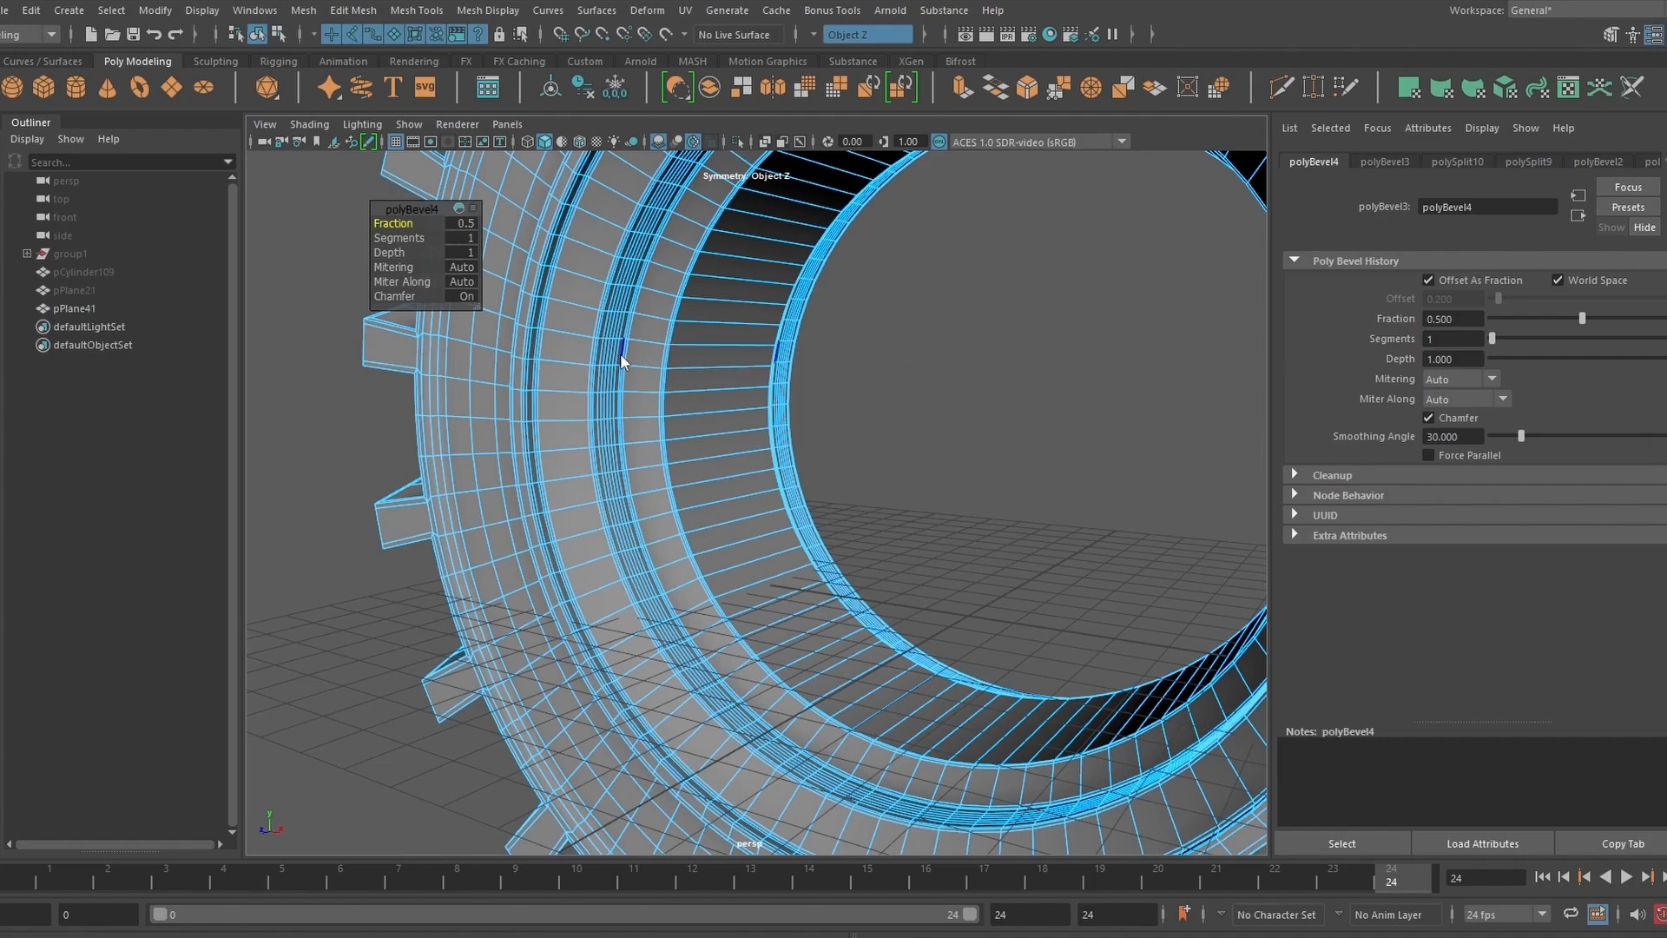
- Select face loops within the beveled inner band and extrude them with thickness -0.1 to form grooves
{"action": "right_click_drag", "start_coordinate": [620, 352], "coordinate": [782, 377]}
{"action": "middle_click_drag", "start_coordinate": [781, 377], "coordinate": [956, 374], "text": "alt"}
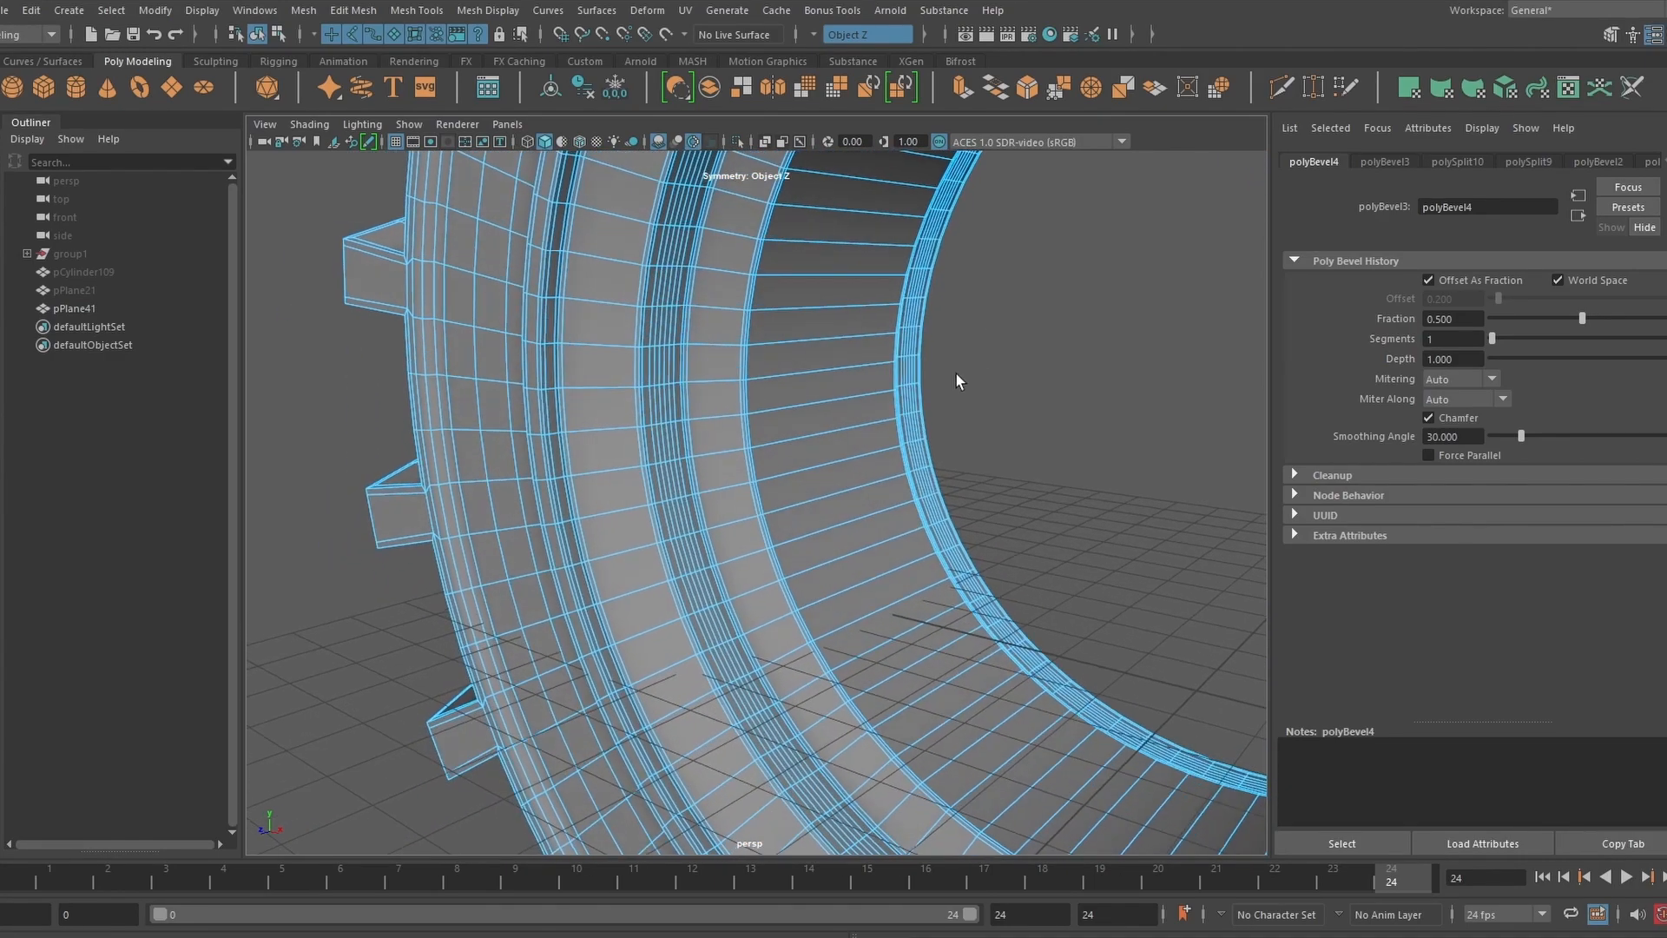
{"action": "left_click", "coordinate": [674, 363]}
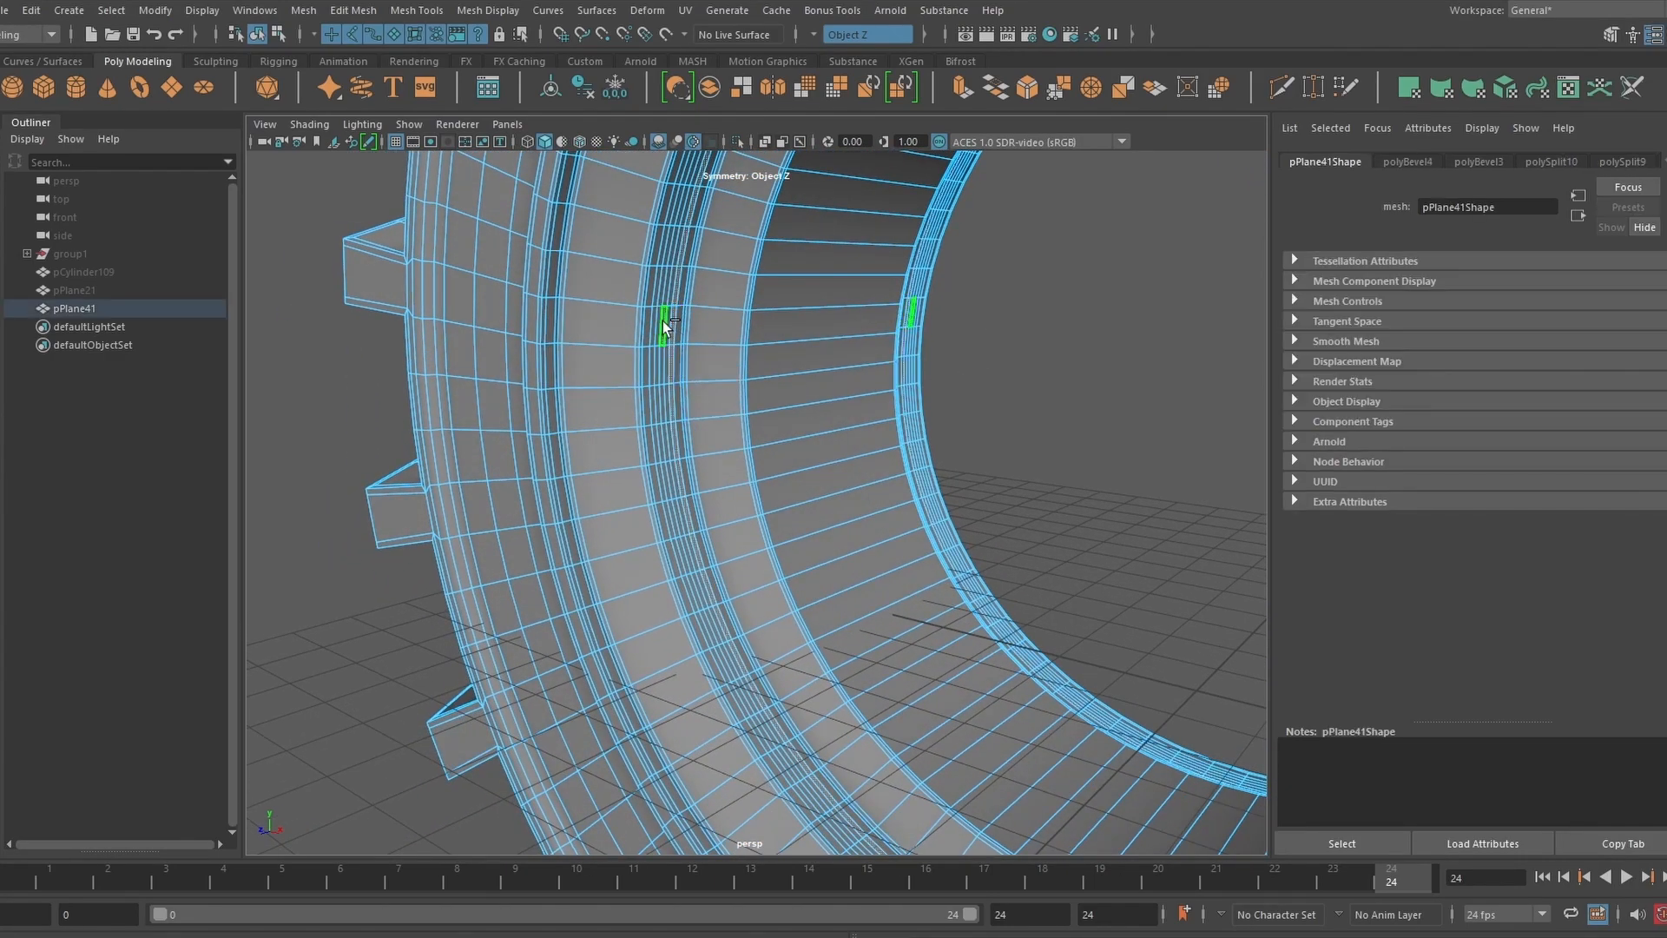
{"action": "left_click", "coordinate": [653, 365]}
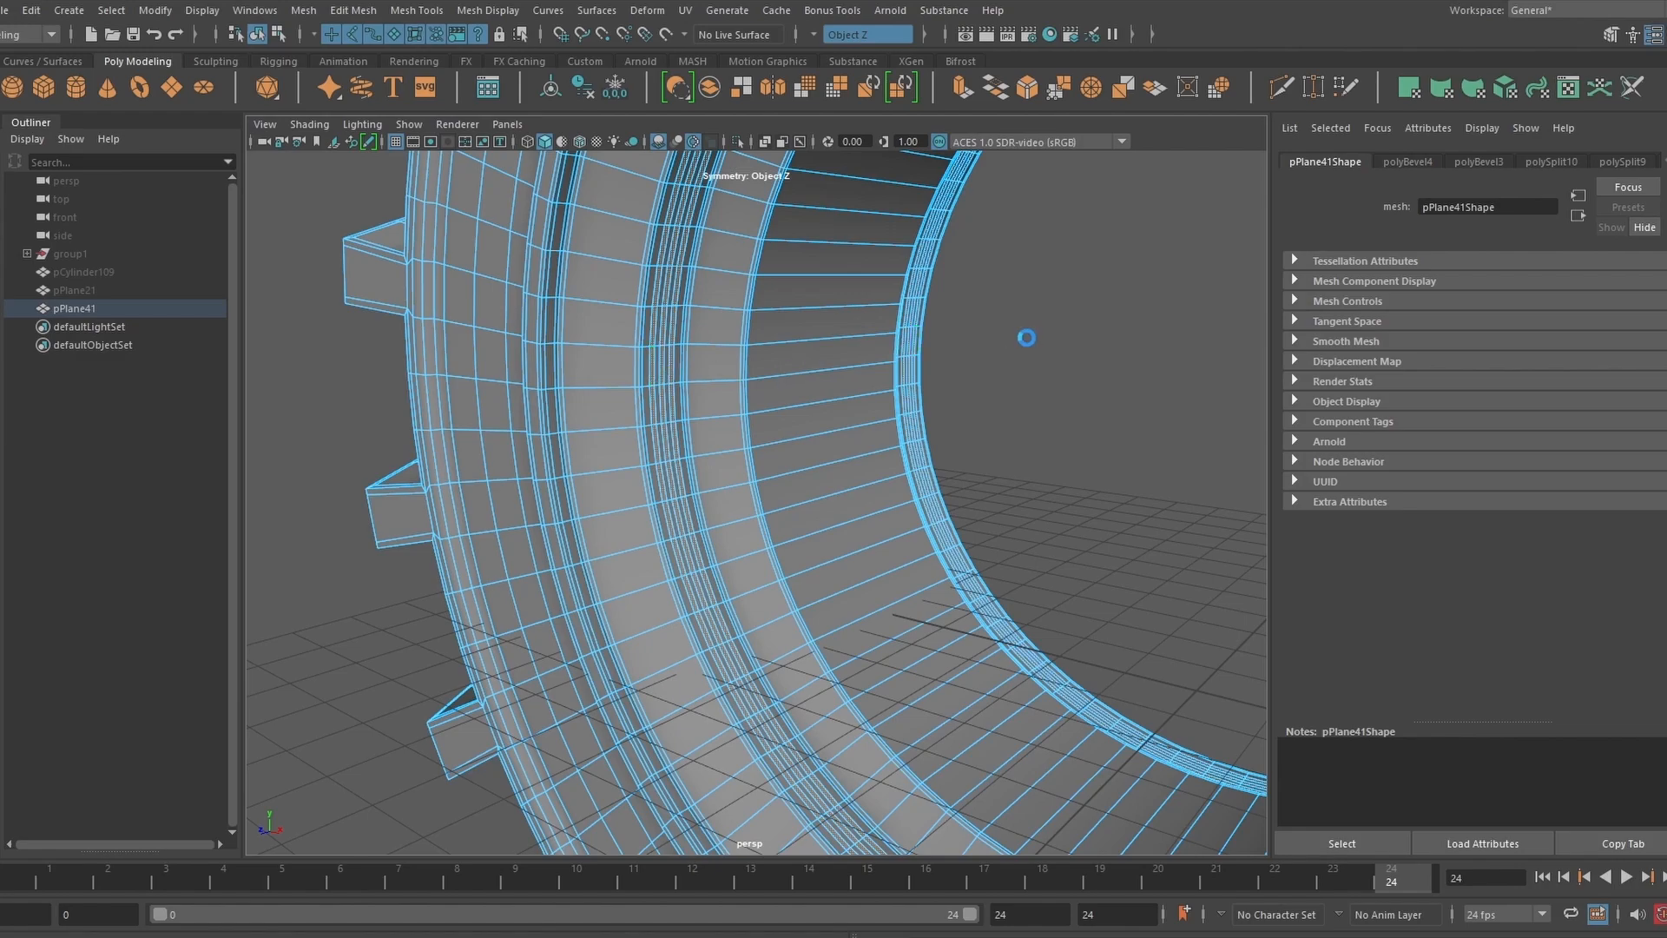
{"action": "key", "text": "ctrl+e"}
{"action": "left_click_drag", "start_coordinate": [408, 223], "coordinate": [403, 223]}
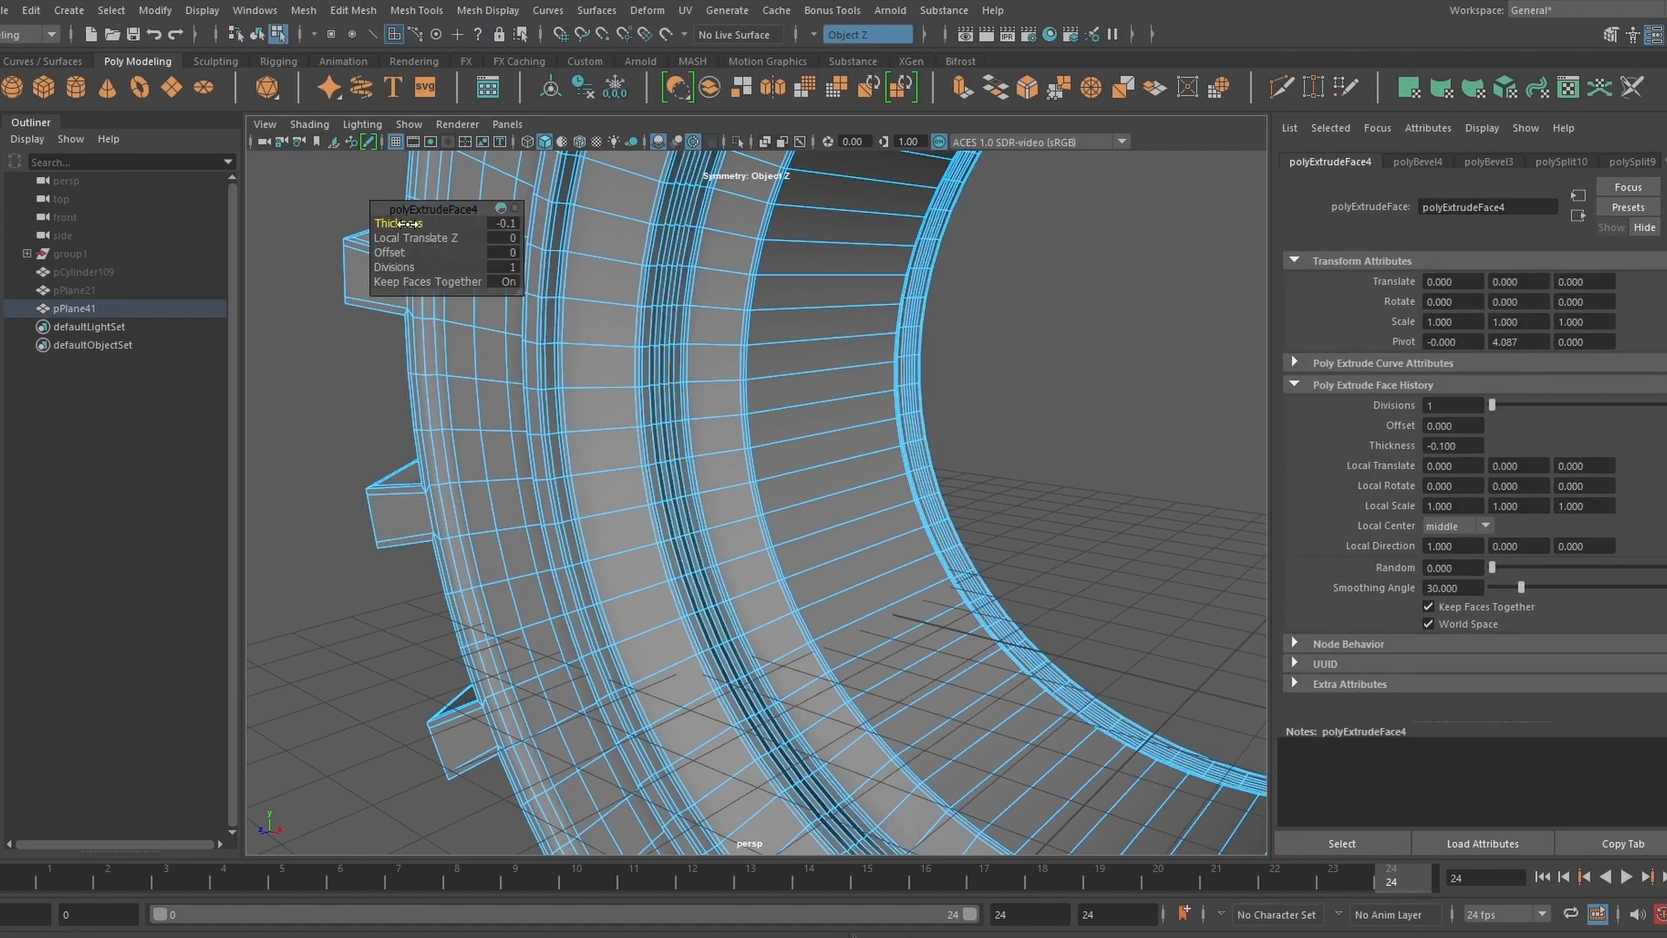
- Select the closely spaced edge loops near the sidewall's outer rim and bevel them with Chamfer turned off
{"action": "right_click_drag", "start_coordinate": [993, 356], "coordinate": [748, 328], "text": "alt"}
{"action": "left_click_drag", "start_coordinate": [748, 327], "coordinate": [801, 448], "text": "alt"}
{"action": "right_click_drag", "start_coordinate": [832, 455], "coordinate": [847, 391]}
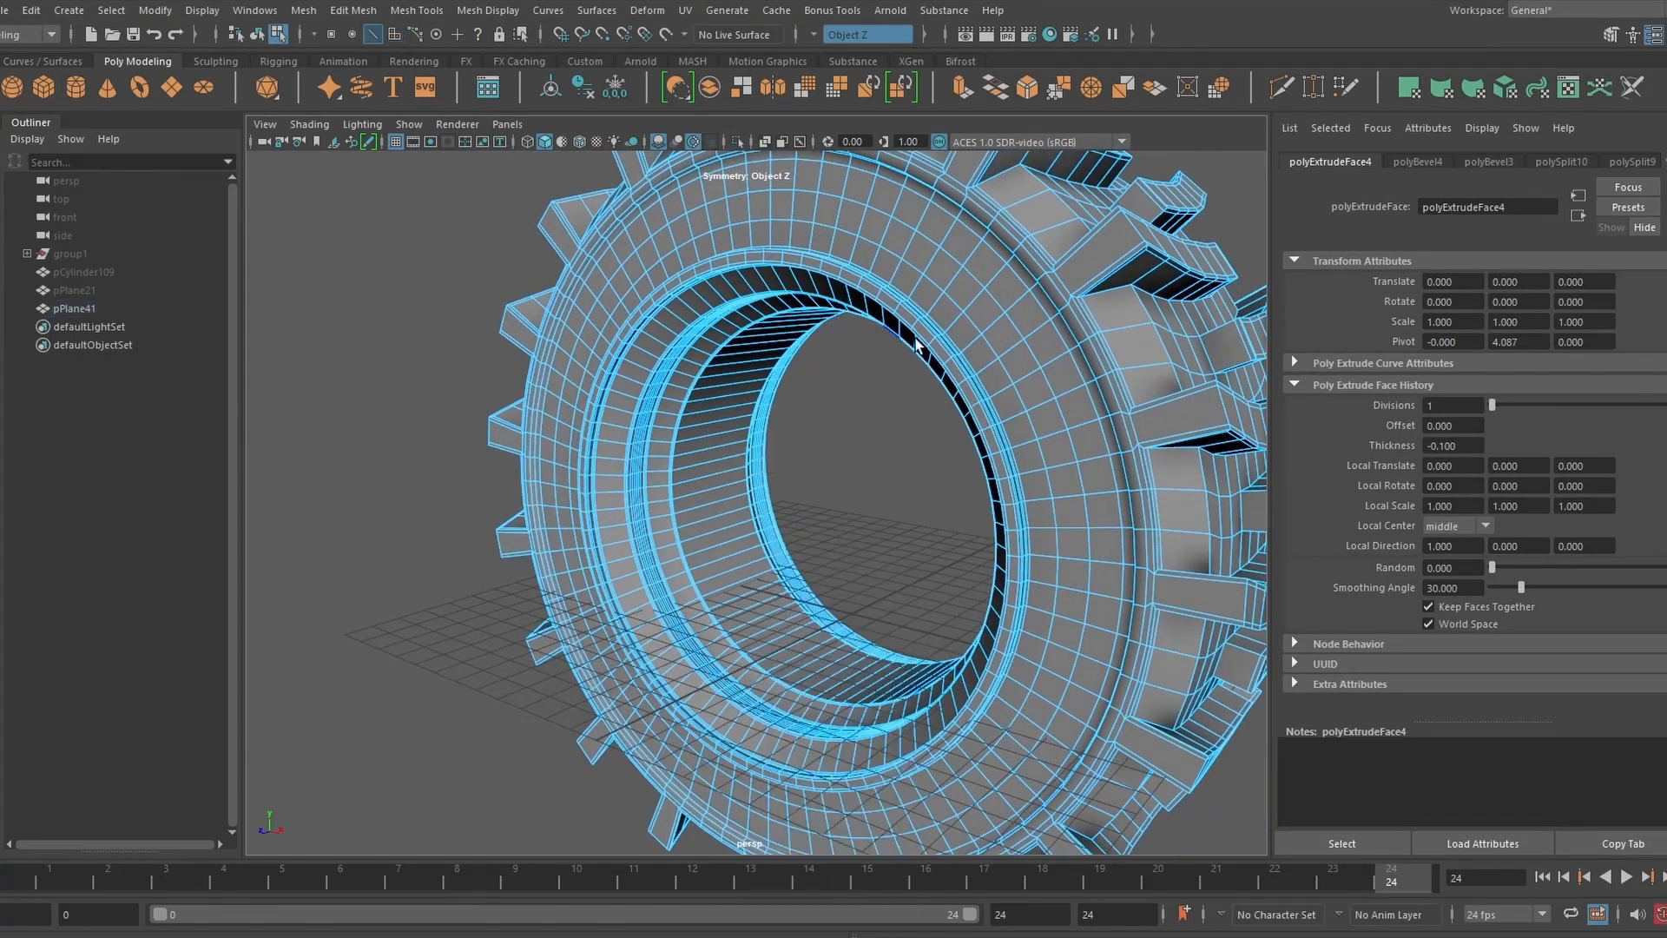
{"action": "left_click_drag", "start_coordinate": [900, 427], "coordinate": [849, 358], "text": "alt"}
{"action": "double_click", "coordinate": [770, 190]}
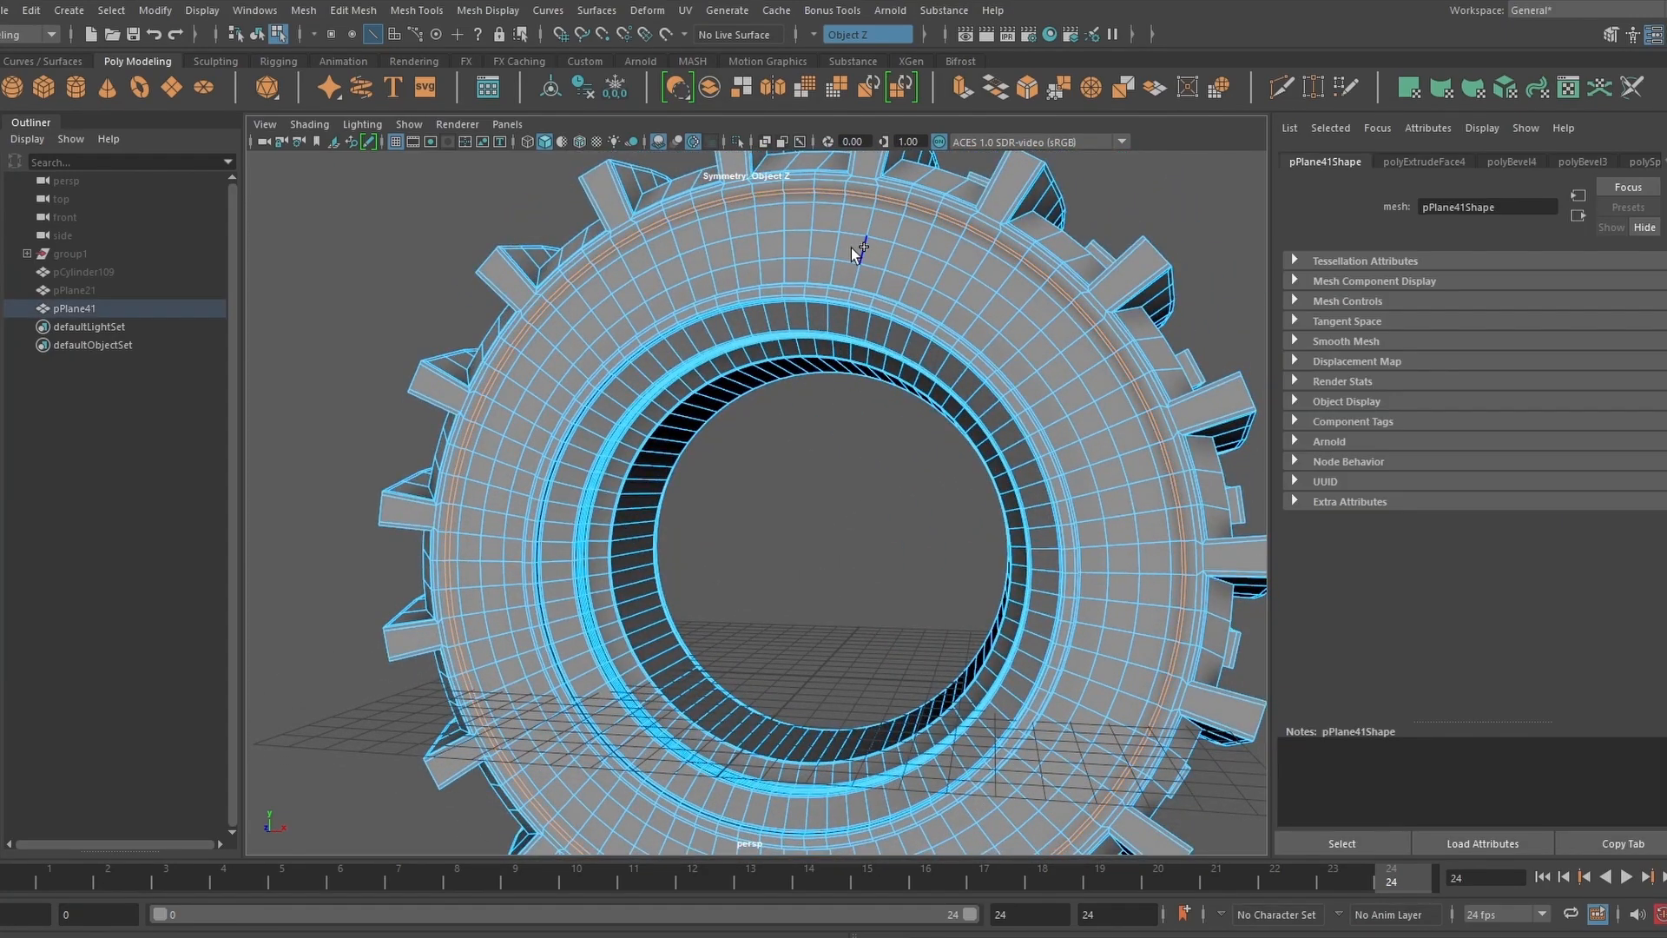
{"action": "right_click_drag", "start_coordinate": [857, 251], "coordinate": [1021, 268], "text": "shift"}
{"action": "left_click", "coordinate": [468, 299]}
{"action": "left_click_drag", "start_coordinate": [673, 311], "coordinate": [608, 365], "text": "alt"}
{"action": "right_click_drag", "start_coordinate": [745, 461], "coordinate": [787, 430]}
{"action": "right_click_drag", "start_coordinate": [719, 280], "coordinate": [712, 230]}
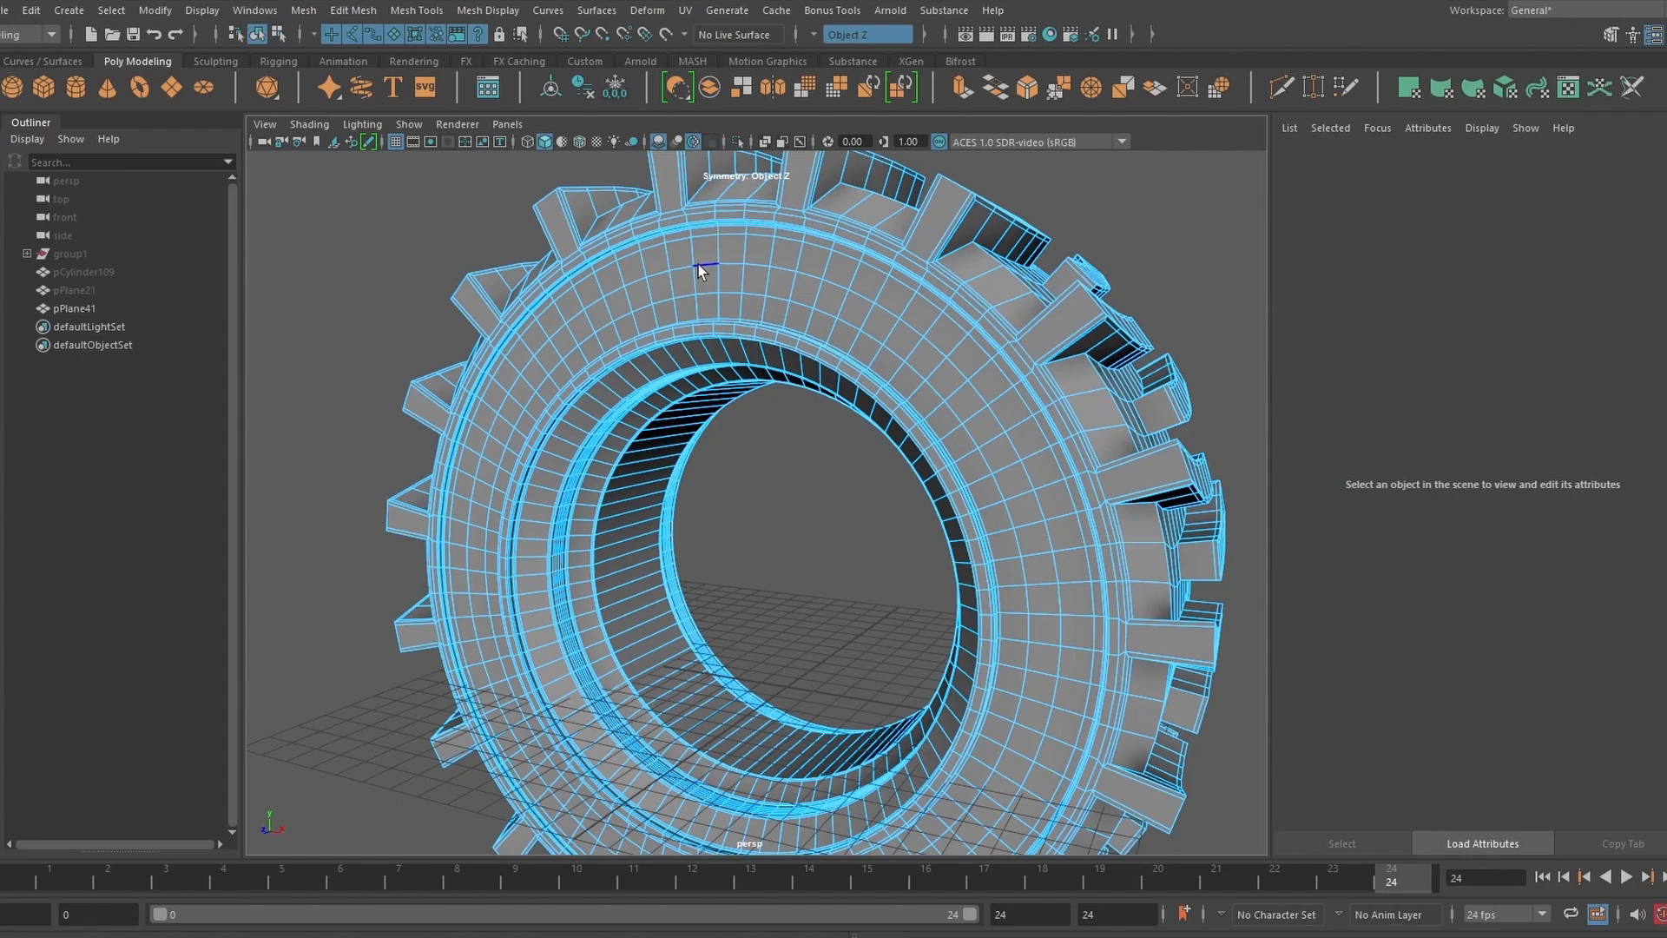
- Delete the edge loops across the middle of the sidewall and insert three evenly spaced edge loops in their place
{"action": "double_click", "coordinate": [698, 264]}
{"action": "double_click", "coordinate": [703, 238], "text": "shift"}
{"action": "double_click", "coordinate": [708, 287], "text": "shift"}
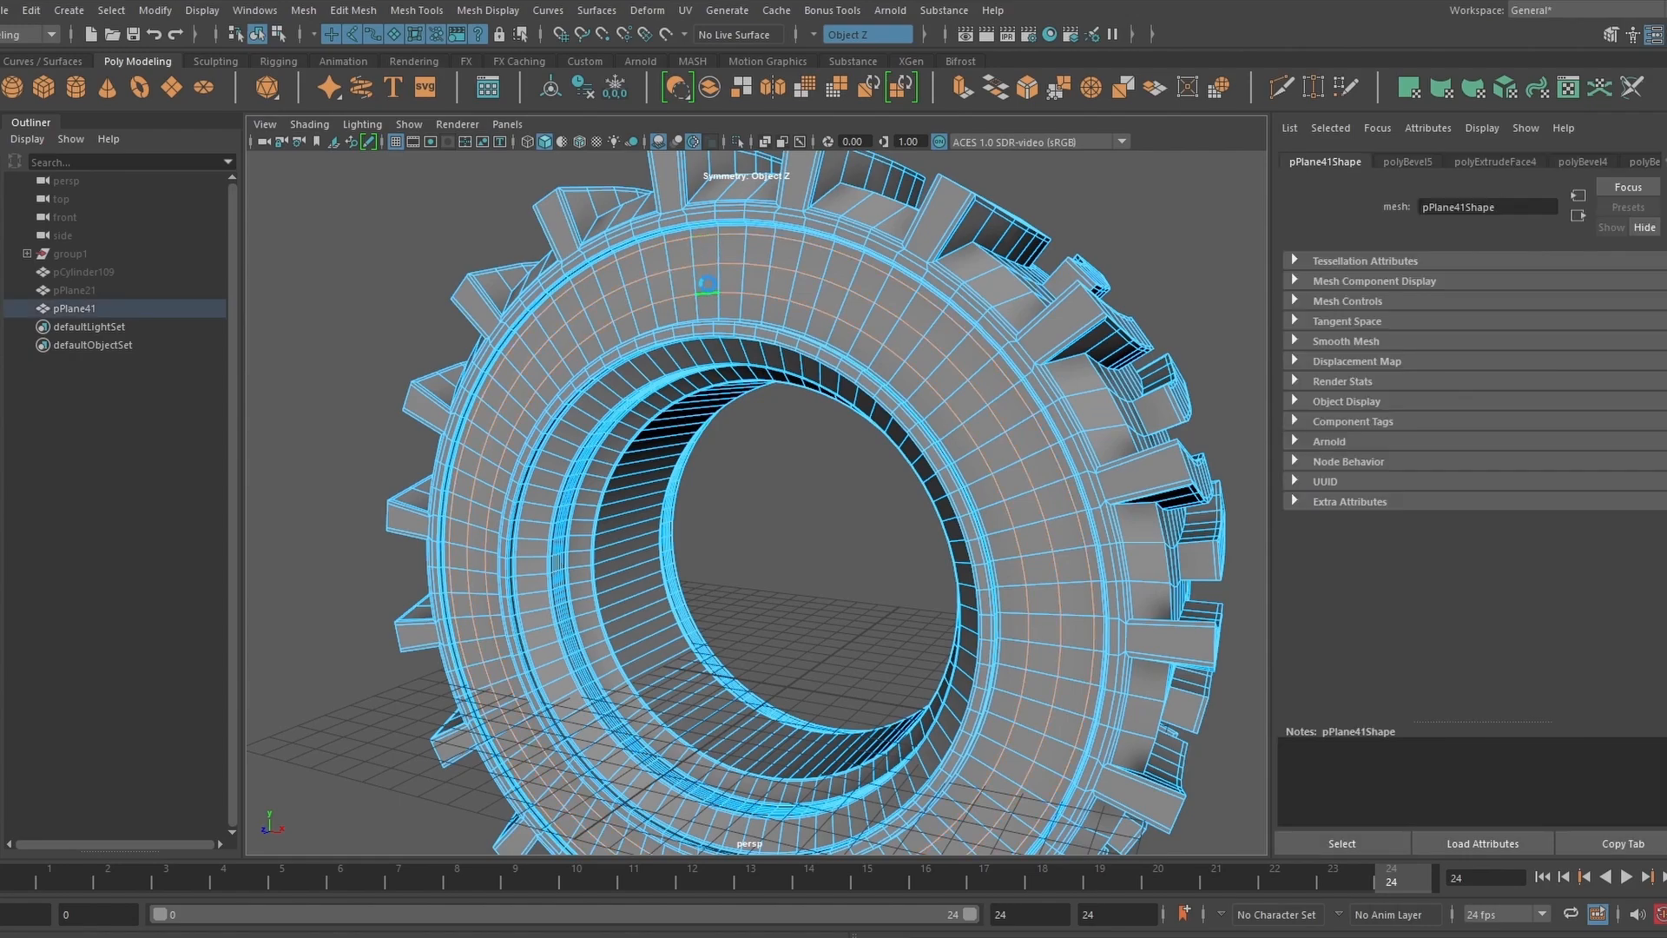
{"action": "key", "text": "Delete"}
{"action": "middle_click", "coordinate": [720, 276], "text": "ctrl"}
{"action": "middle_click", "coordinate": [720, 292], "text": "ctrl"}
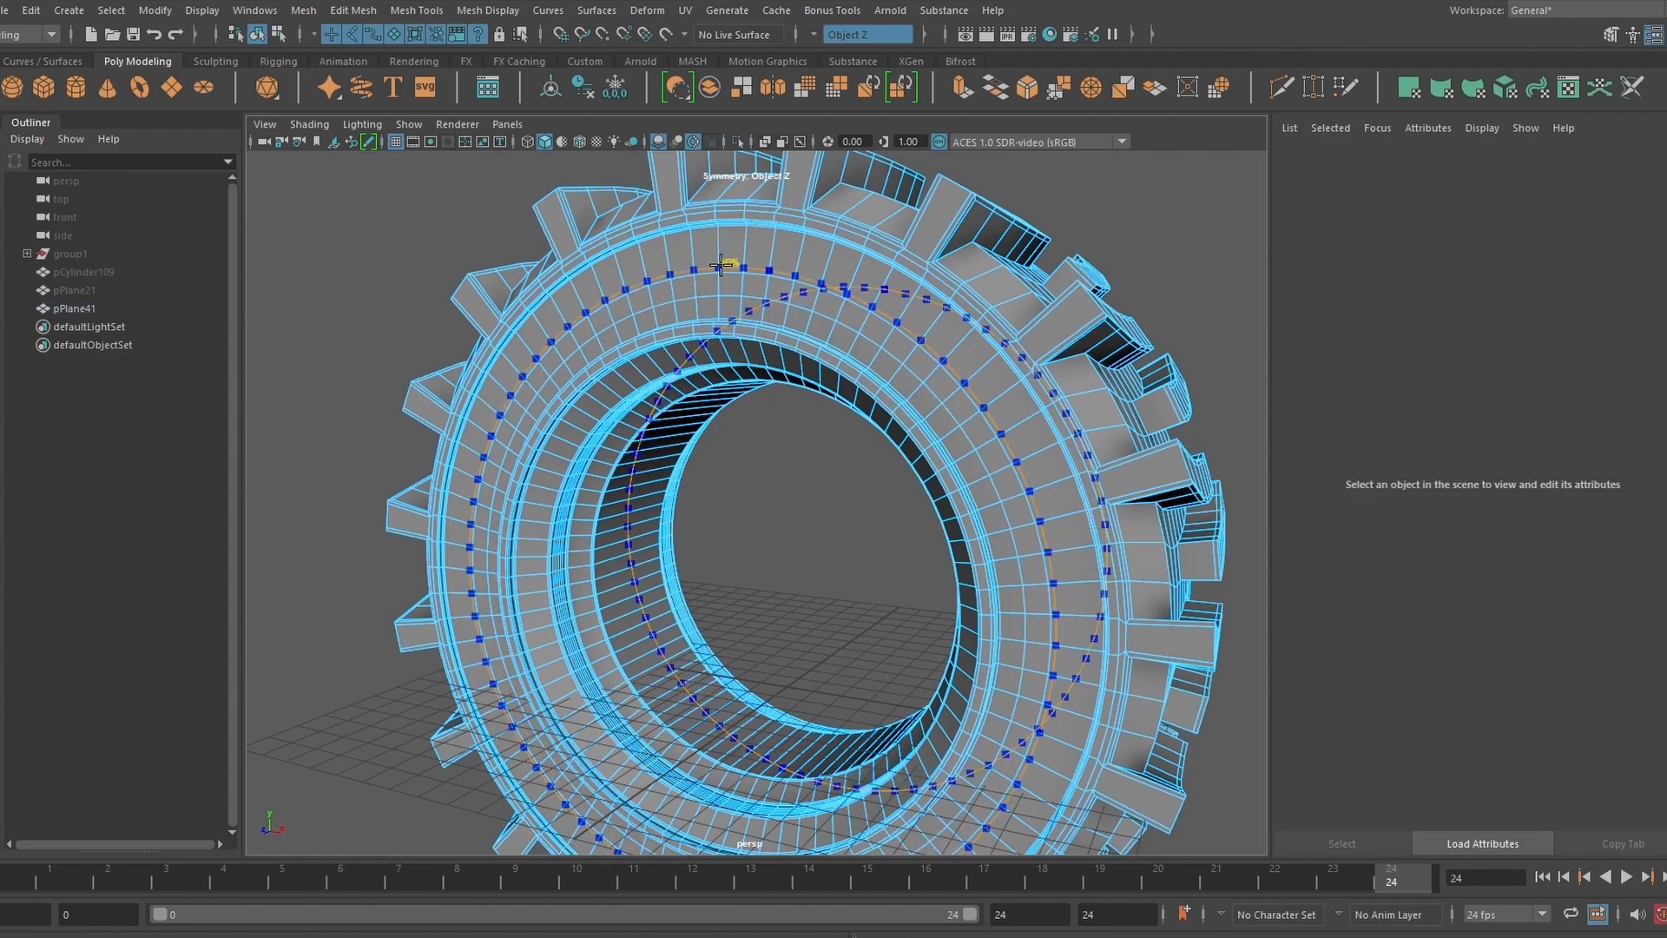
{"action": "middle_click", "coordinate": [720, 253], "text": "ctrl"}
- Move the new sidewall edge loops slightly outward along the Z axis to give the sidewall a bulge
{"action": "key", "text": "w"}
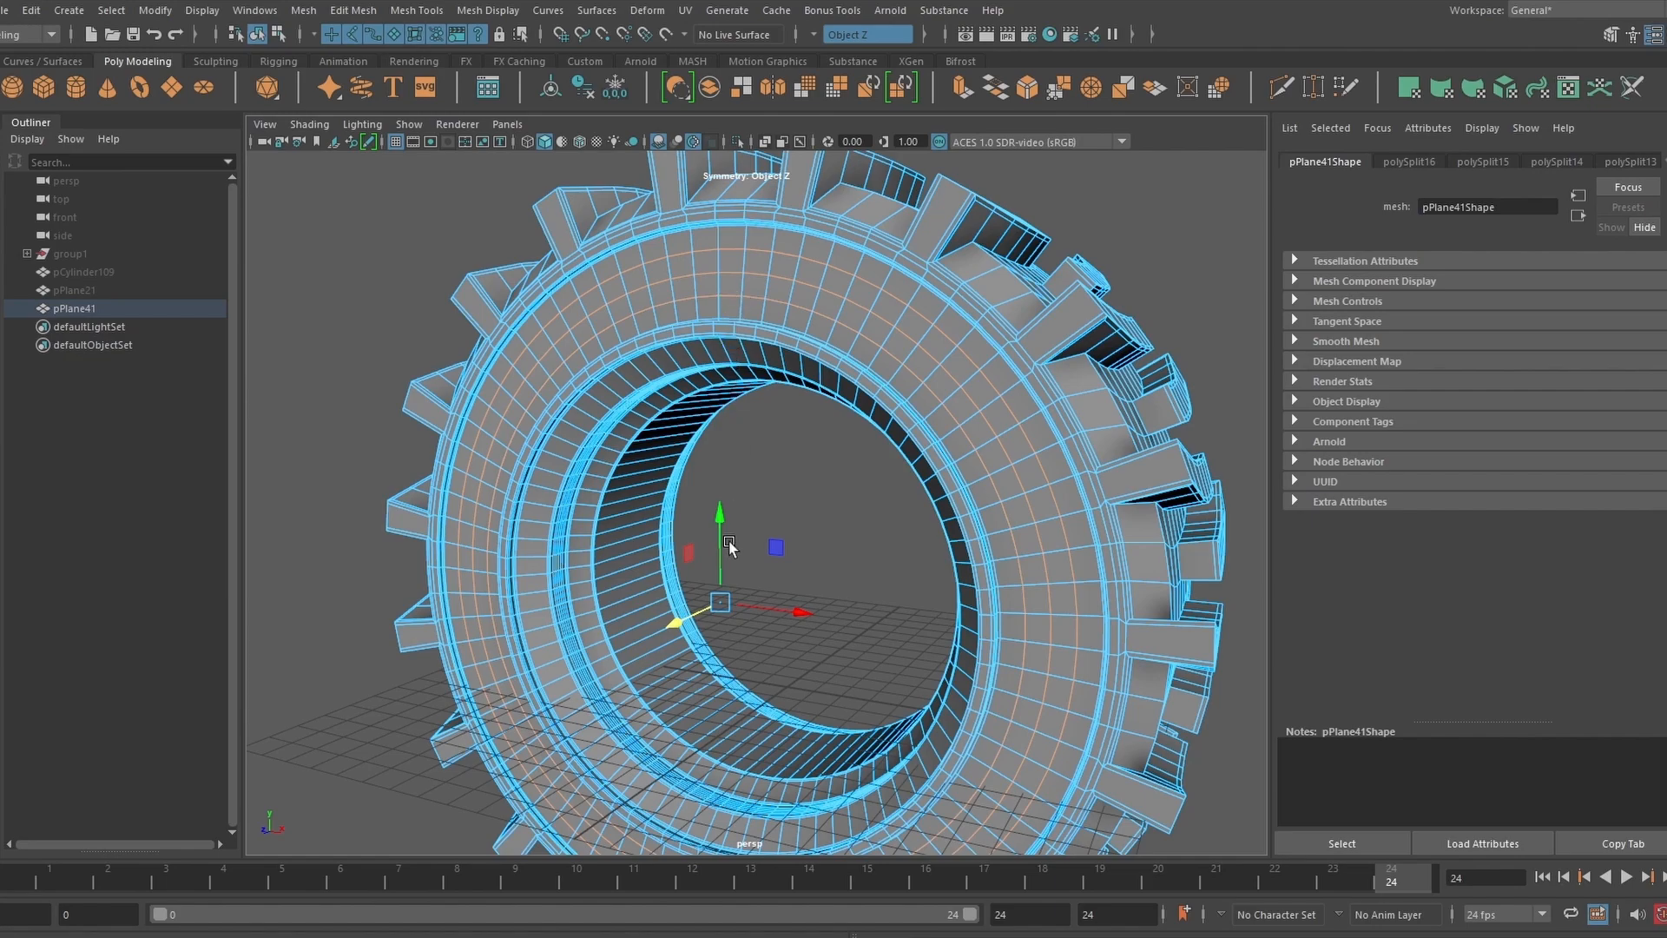
{"action": "left_click_drag", "start_coordinate": [682, 621], "coordinate": [677, 625]}
{"action": "left_click_drag", "start_coordinate": [521, 392], "coordinate": [842, 316], "text": "alt"}
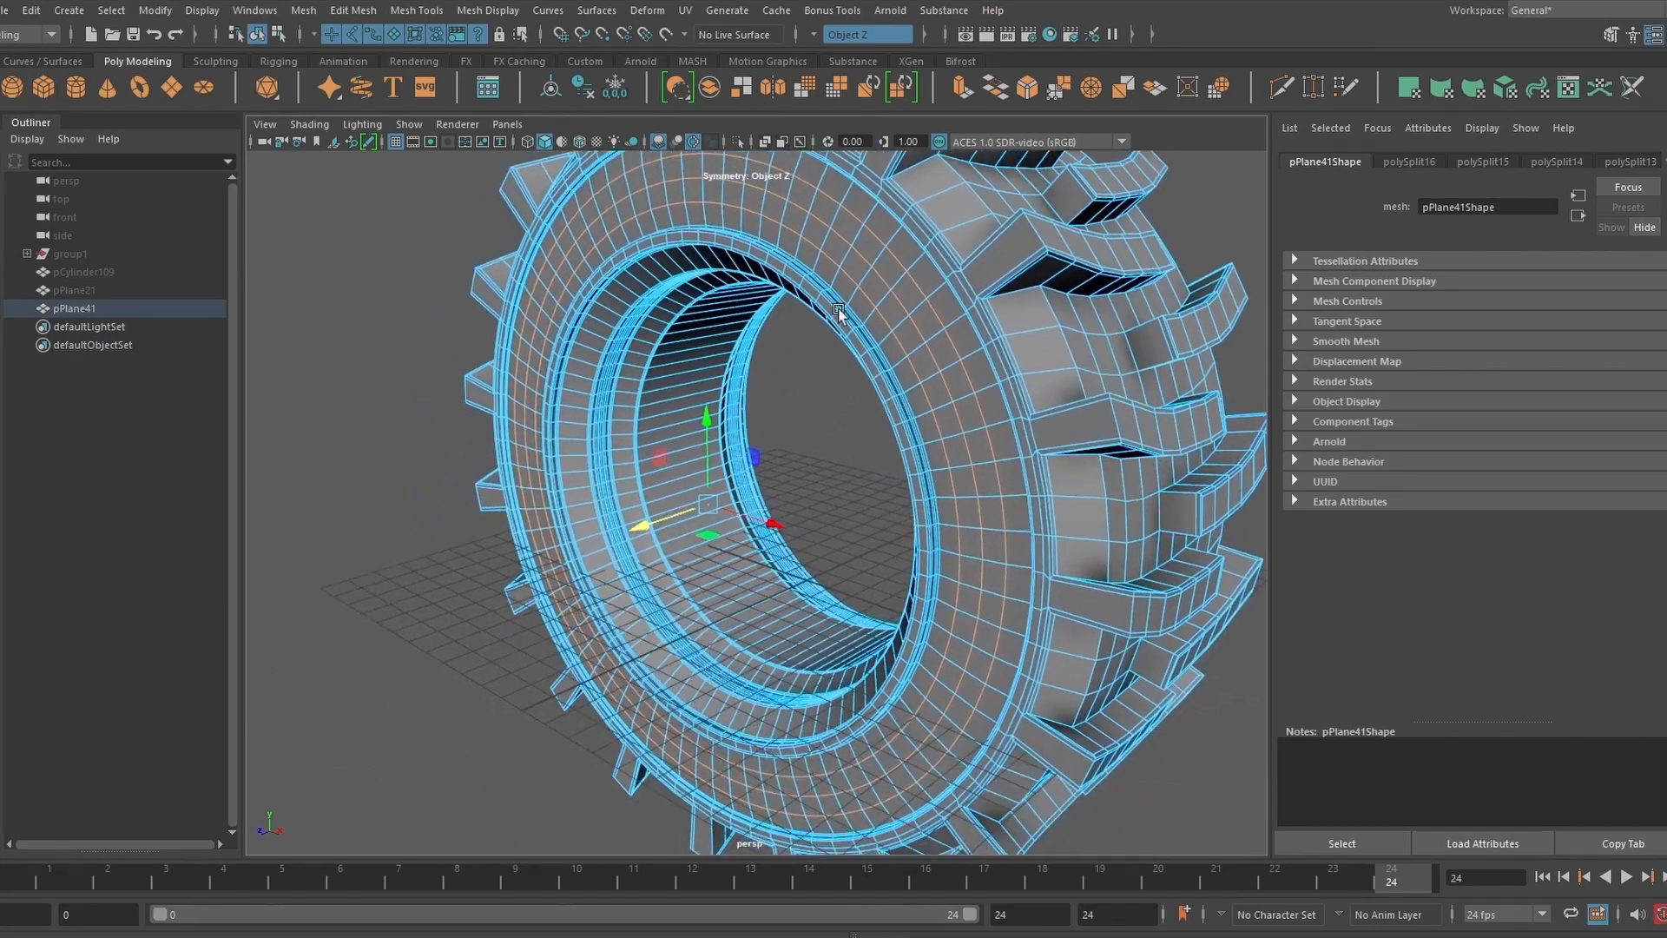
{"action": "right_click_drag", "start_coordinate": [841, 316], "coordinate": [699, 368], "text": "alt"}
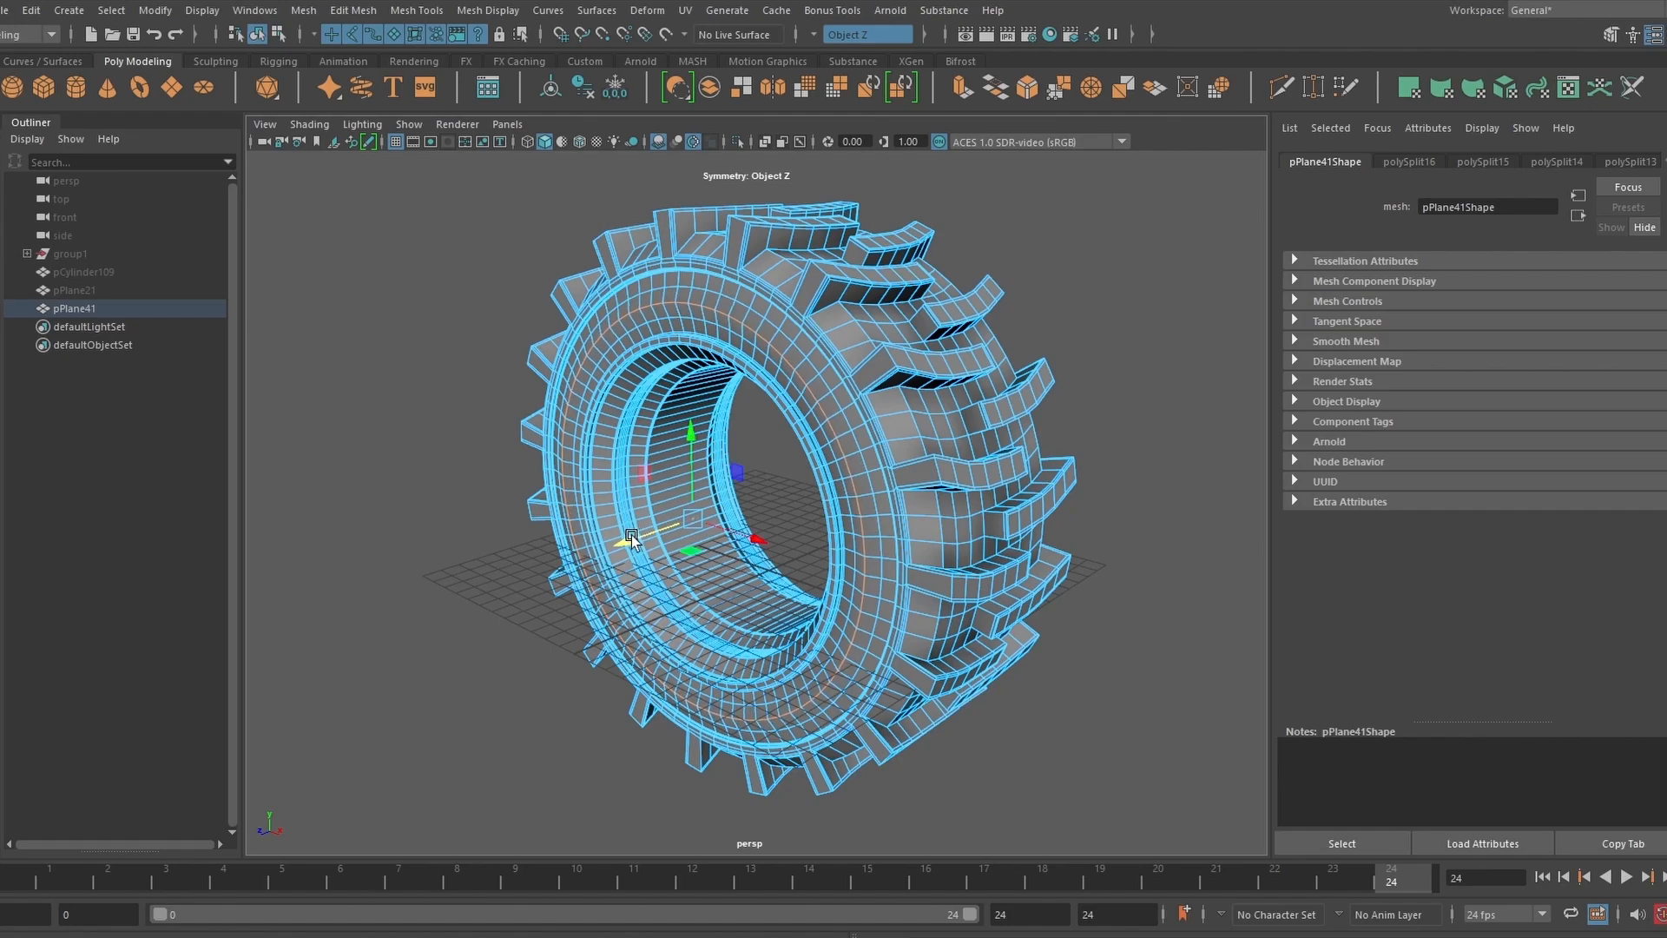
{"action": "left_click_drag", "start_coordinate": [640, 538], "coordinate": [634, 540]}
{"action": "left_click_drag", "start_coordinate": [760, 464], "coordinate": [801, 453], "text": "alt"}
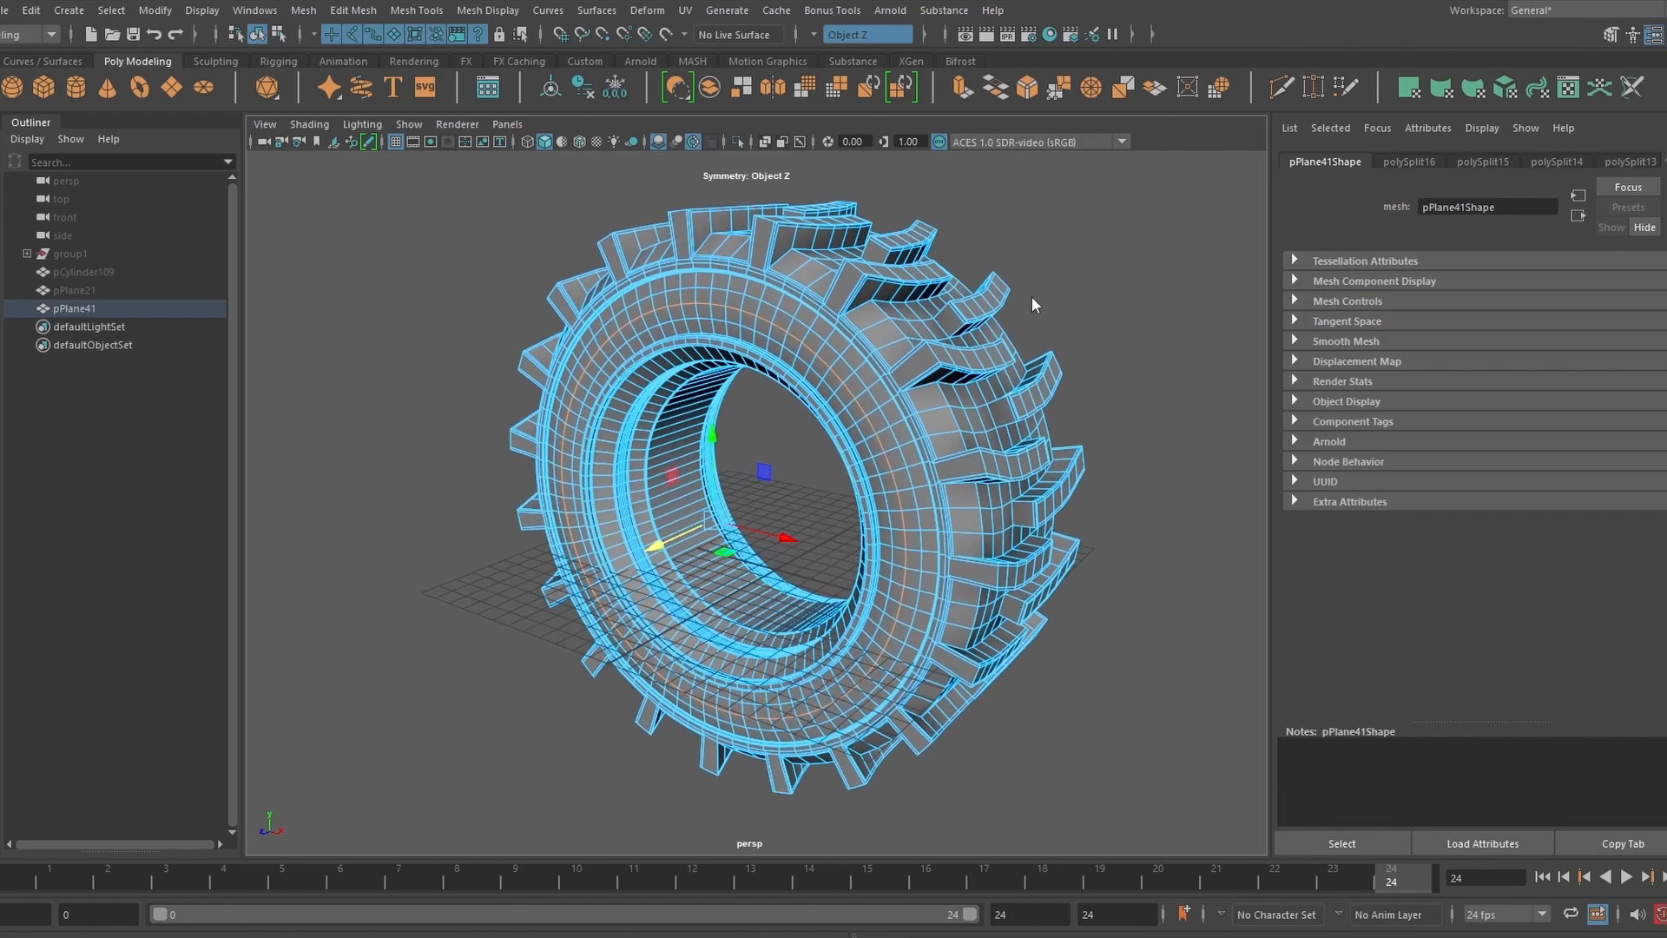
- Return to object mode, select the whole tire and turn on its smooth mesh preview
{"action": "right_click_drag", "start_coordinate": [1032, 297], "coordinate": [1086, 253]}
{"action": "left_click", "coordinate": [1085, 254]}
{"action": "left_click", "coordinate": [943, 339]}
{"action": "key", "text": "3"}
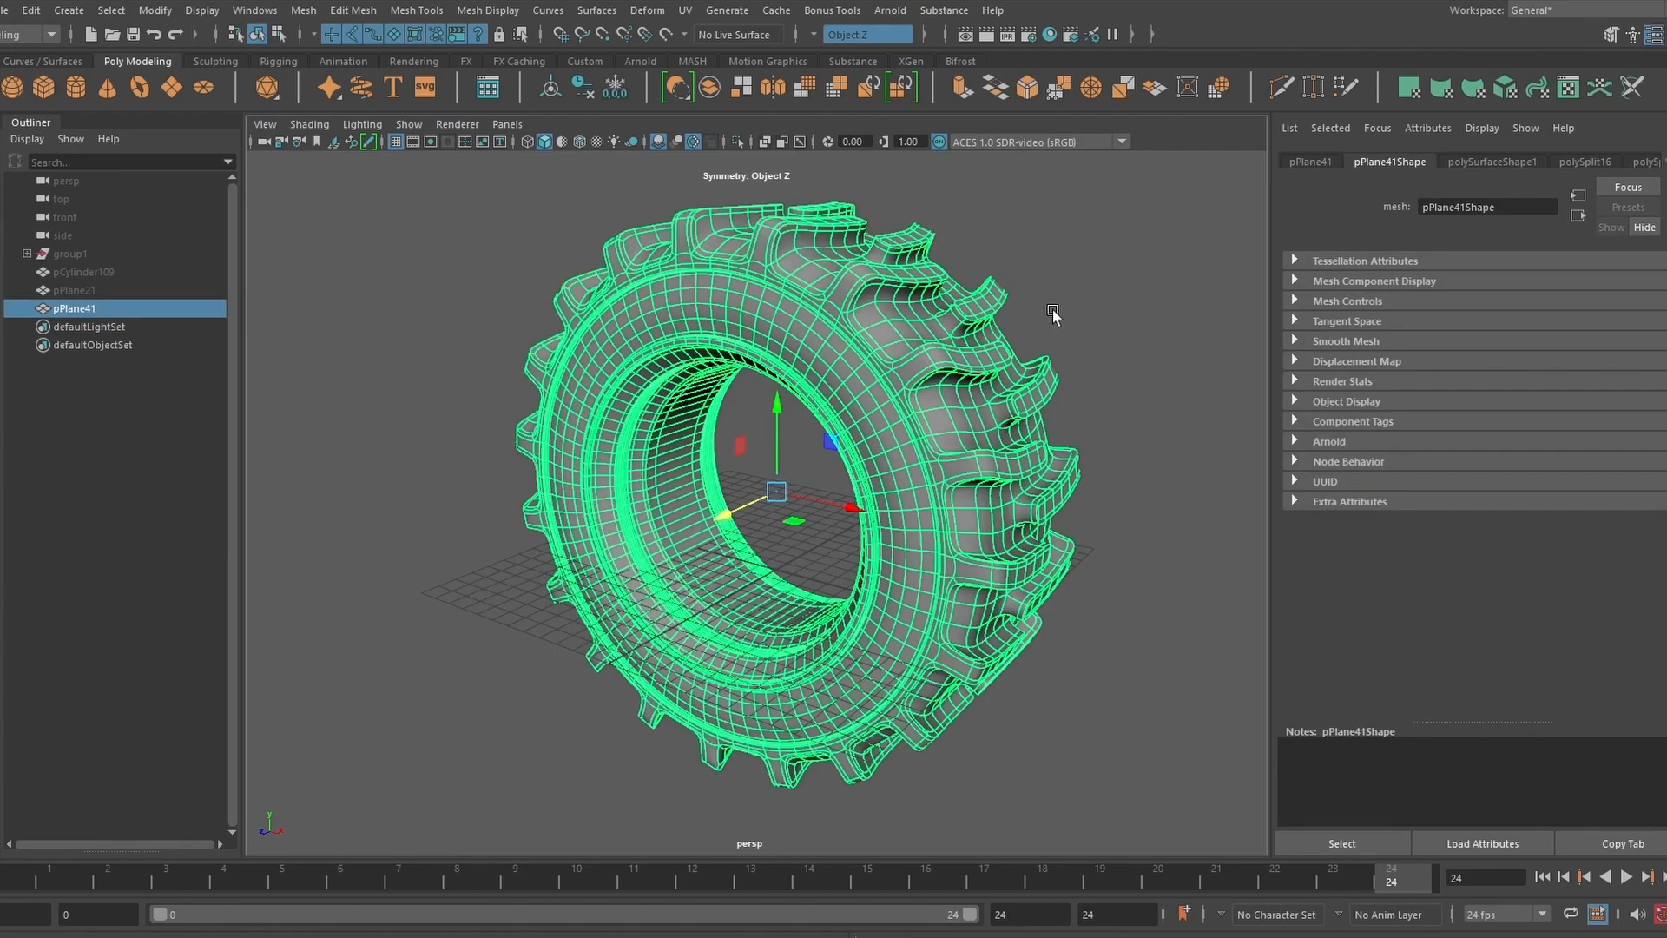
- Toggle the wireframe overlay and hide the grid to examine the smoothed tire's tread, sidewalls and inner rim from several sides
{"action": "left_click", "coordinate": [1062, 313]}
{"action": "left_click", "coordinate": [579, 142]}
{"action": "left_click_drag", "start_coordinate": [432, 348], "coordinate": [450, 316], "text": "alt"}
{"action": "right_click_drag", "start_coordinate": [889, 380], "coordinate": [765, 413], "text": "alt"}
{"action": "left_click_drag", "start_coordinate": [765, 412], "coordinate": [726, 456], "text": "alt"}
{"action": "left_click", "coordinate": [396, 142]}
{"action": "left_click_drag", "start_coordinate": [490, 343], "coordinate": [1057, 394], "text": "alt"}
{"action": "left_click", "coordinate": [744, 445]}
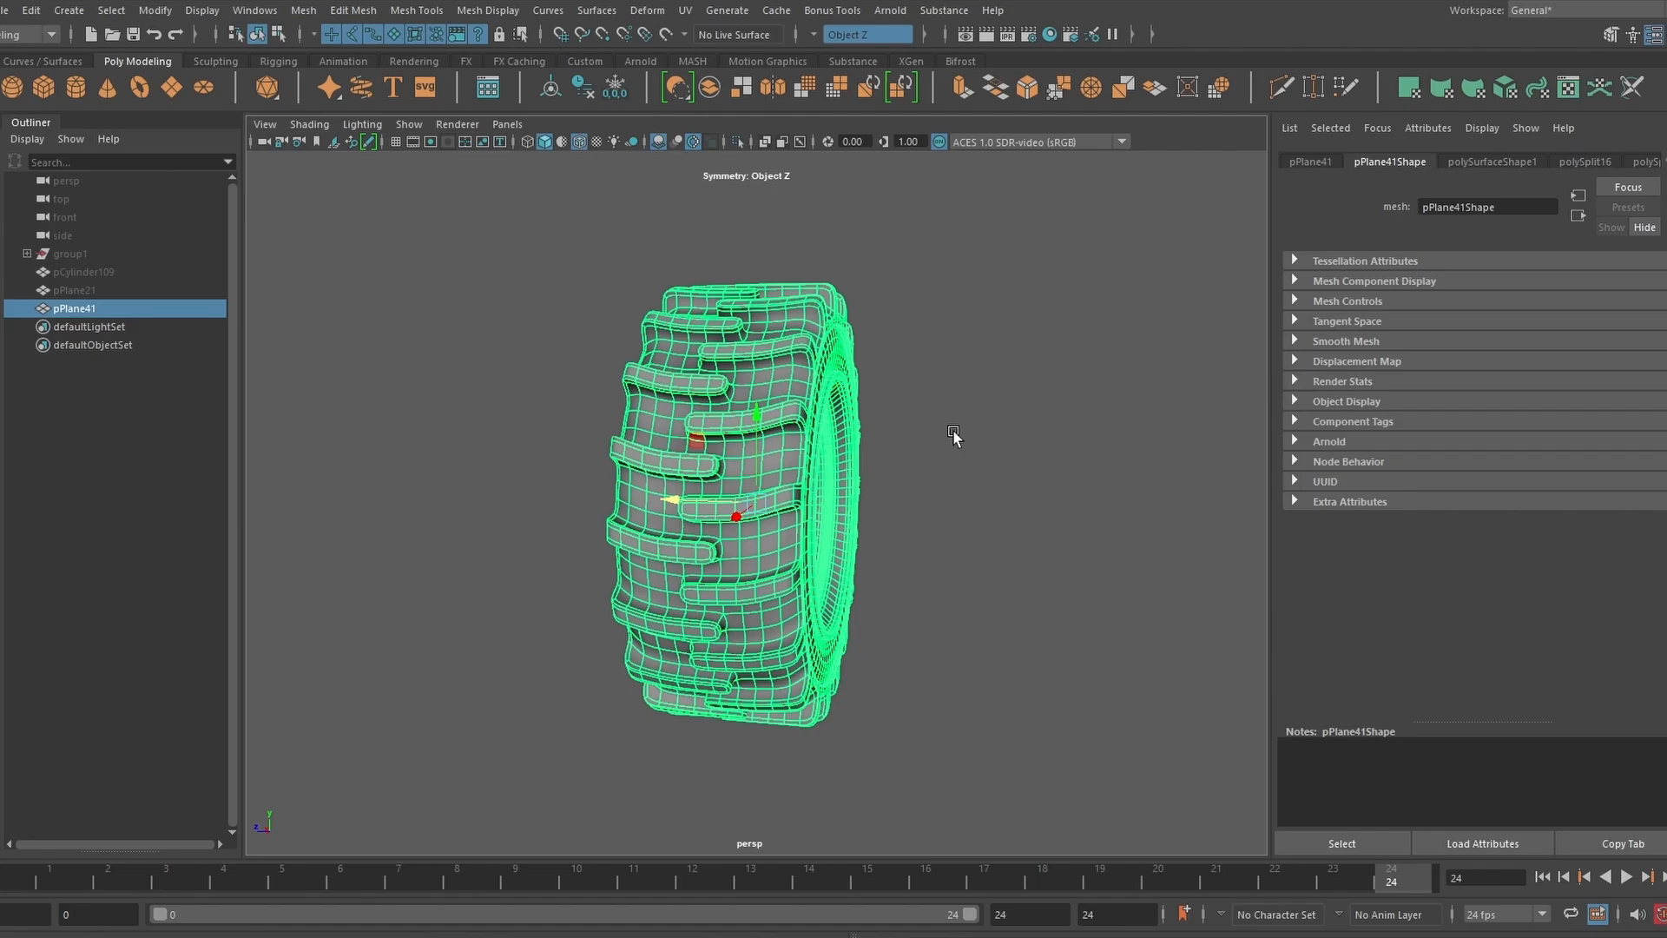
{"action": "left_click", "coordinate": [954, 435]}
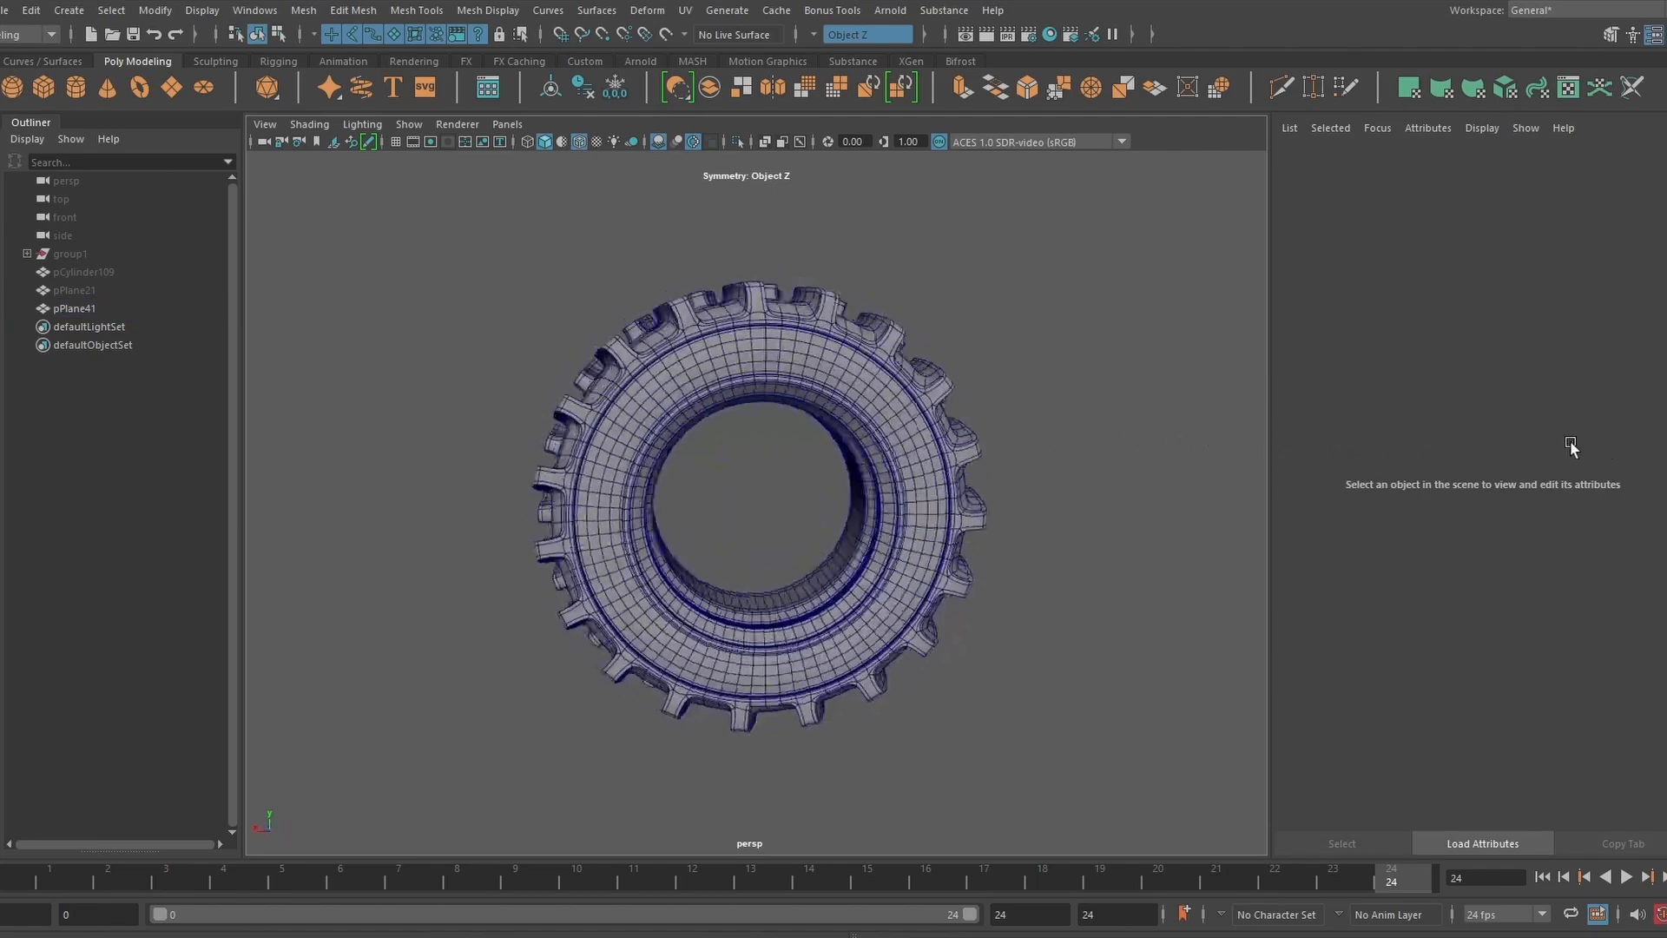